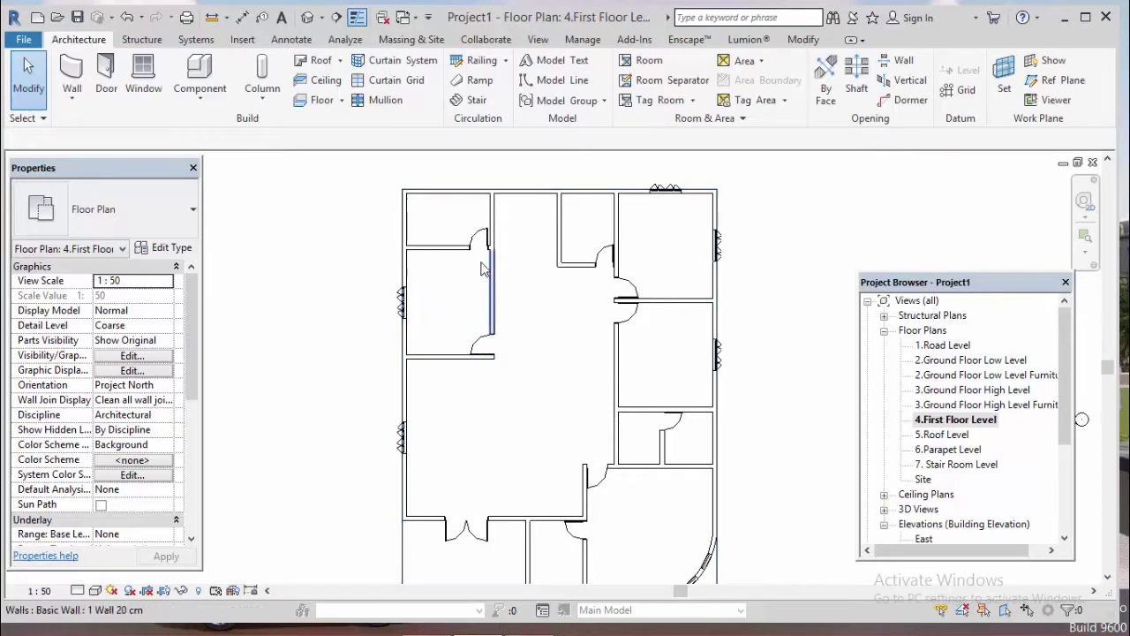
scroll(522, 391, down, 1)
middle_drag(521, 392, 504, 361)
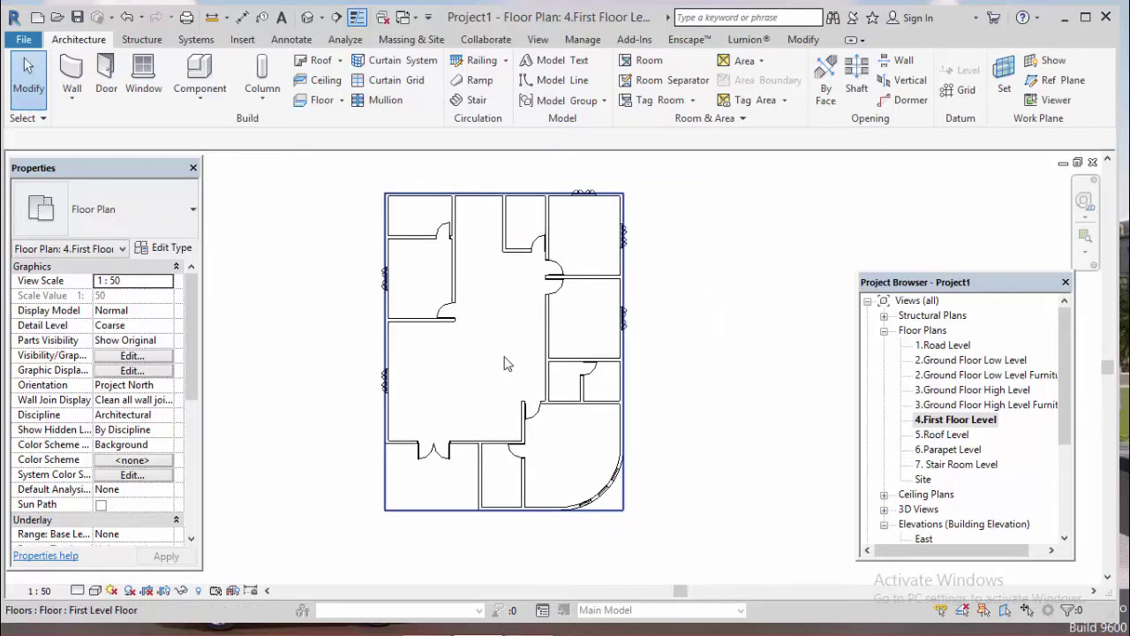
scroll(498, 391, down, 1)
scroll(454, 379, up, 1)
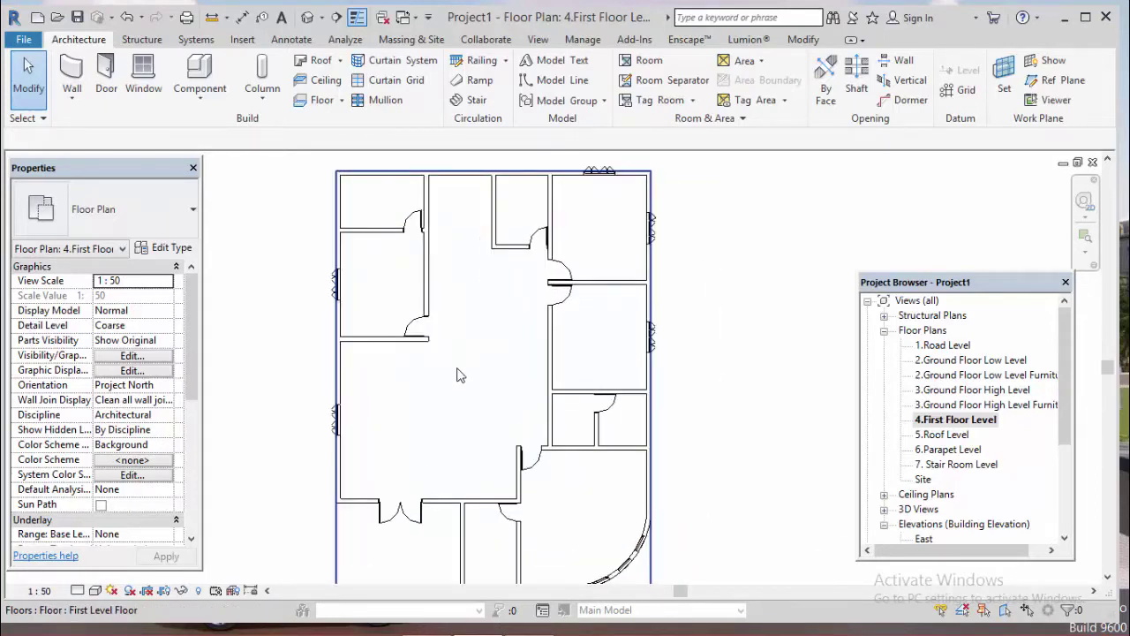
scroll(565, 369, down, 1)
middle_drag(580, 361, 606, 373)
scroll(605, 373, up, 1)
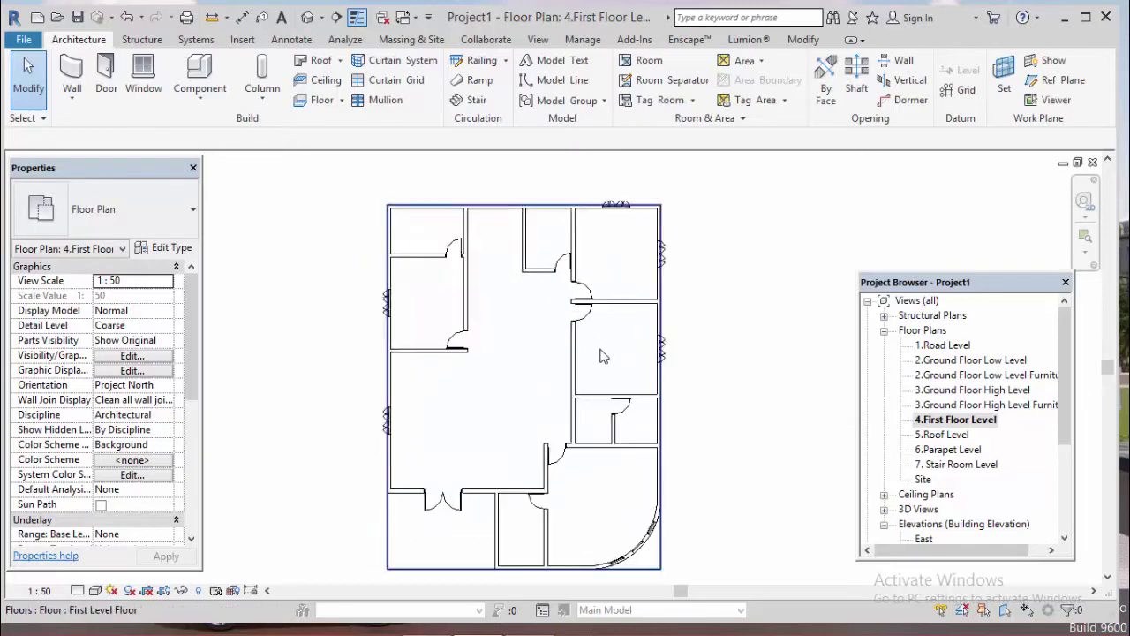
scroll(600, 355, up, 1)
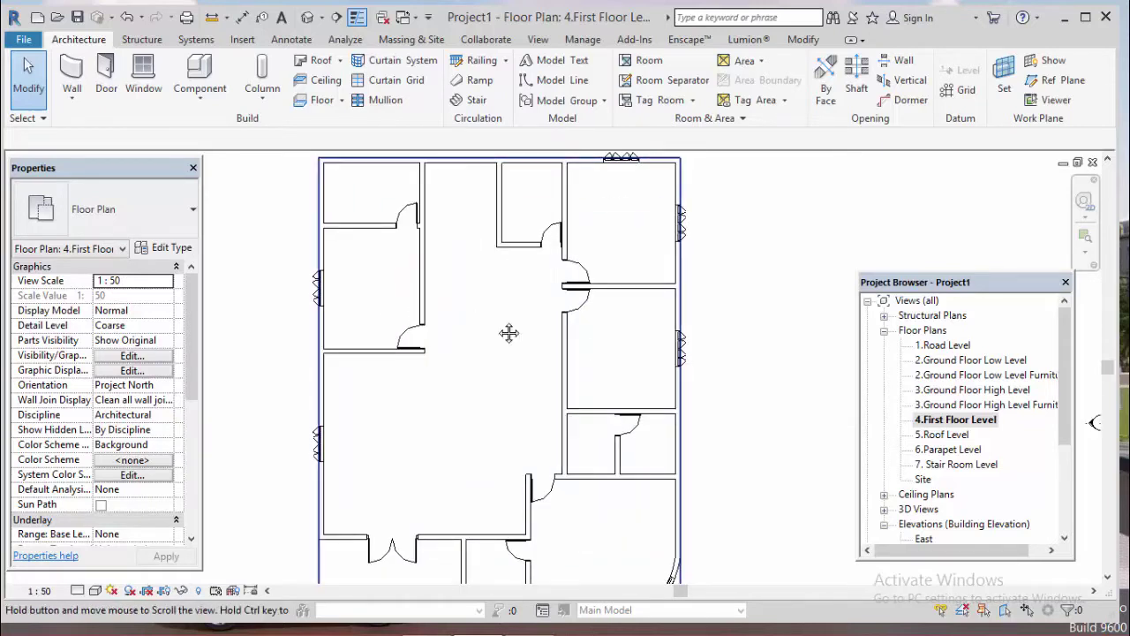
scroll(503, 309, down, 1)
scroll(512, 298, down, 1)
middle_drag(512, 297, 499, 323)
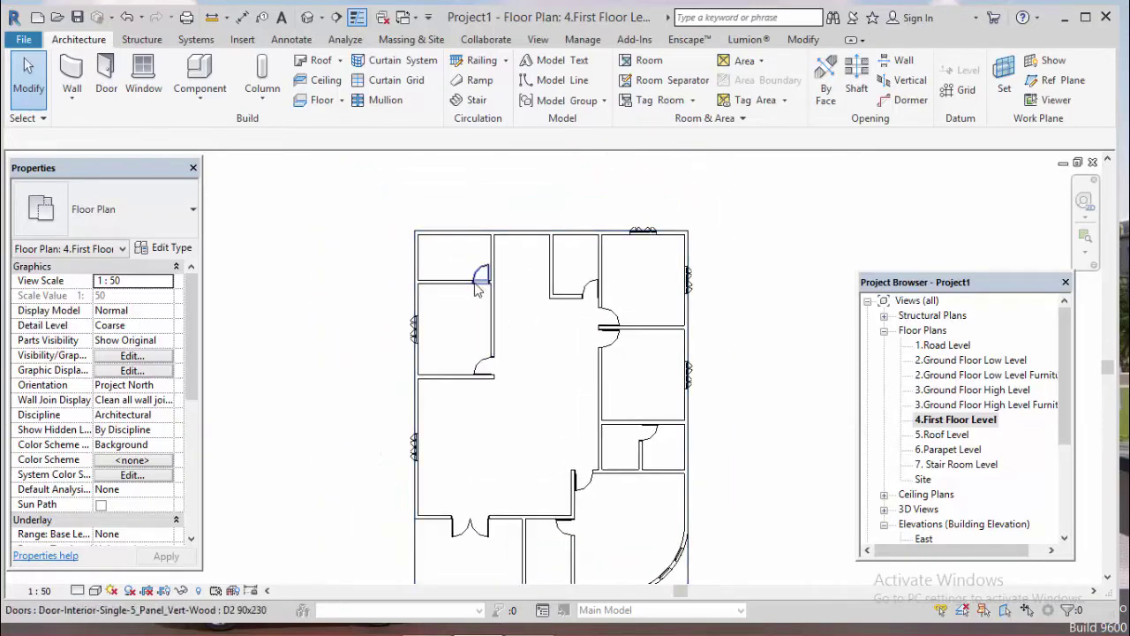
scroll(476, 290, up, 1)
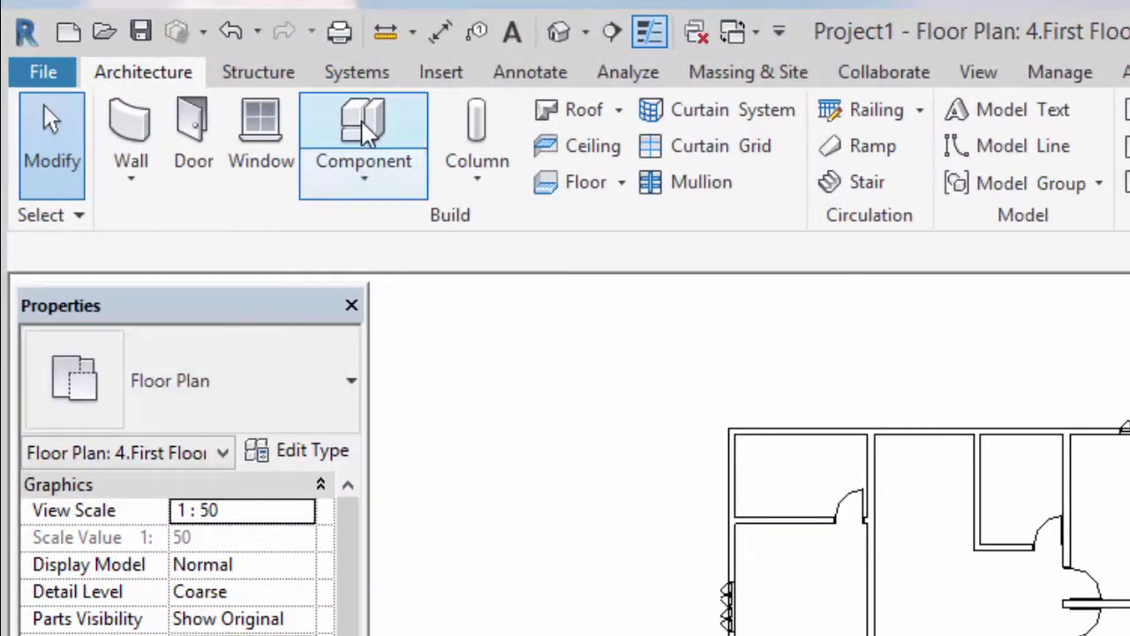
Start placing a component and select the Bed-Box Queen 60" x 79" type.
click(368, 150)
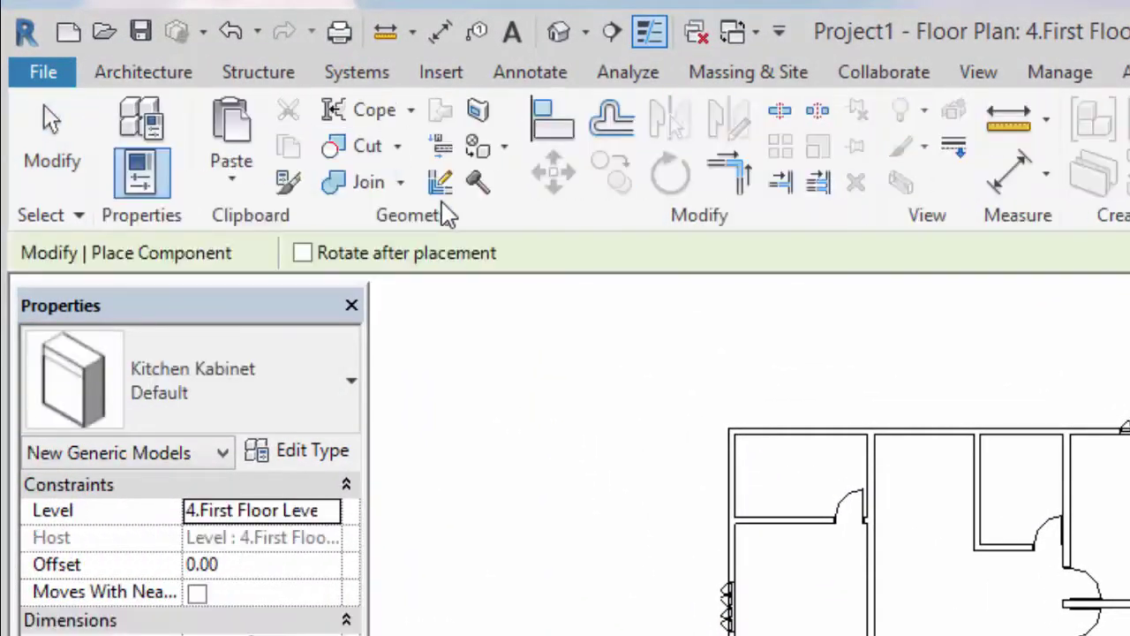
click(277, 416)
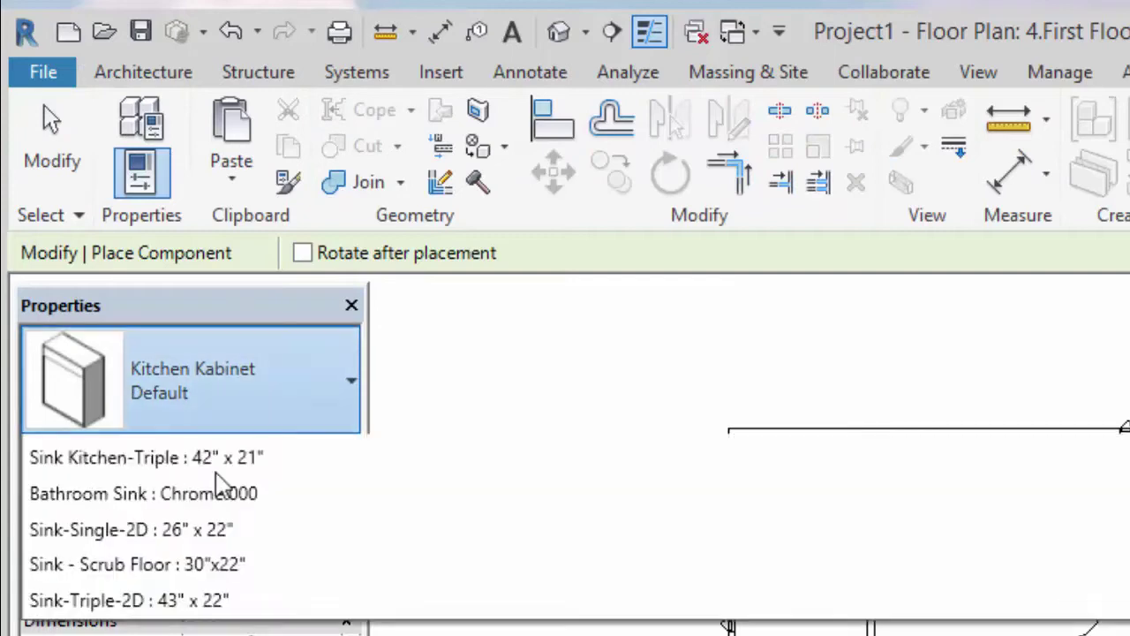
scroll(188, 549, up, 5)
scroll(106, 415, up, 5)
scroll(114, 344, up, 3)
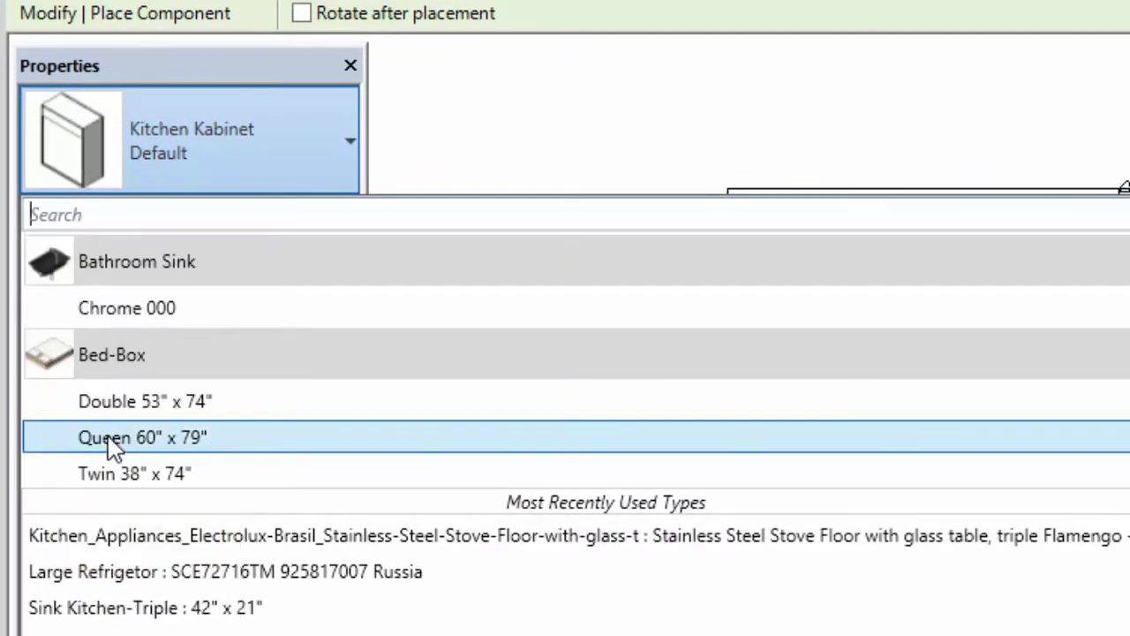
click(109, 439)
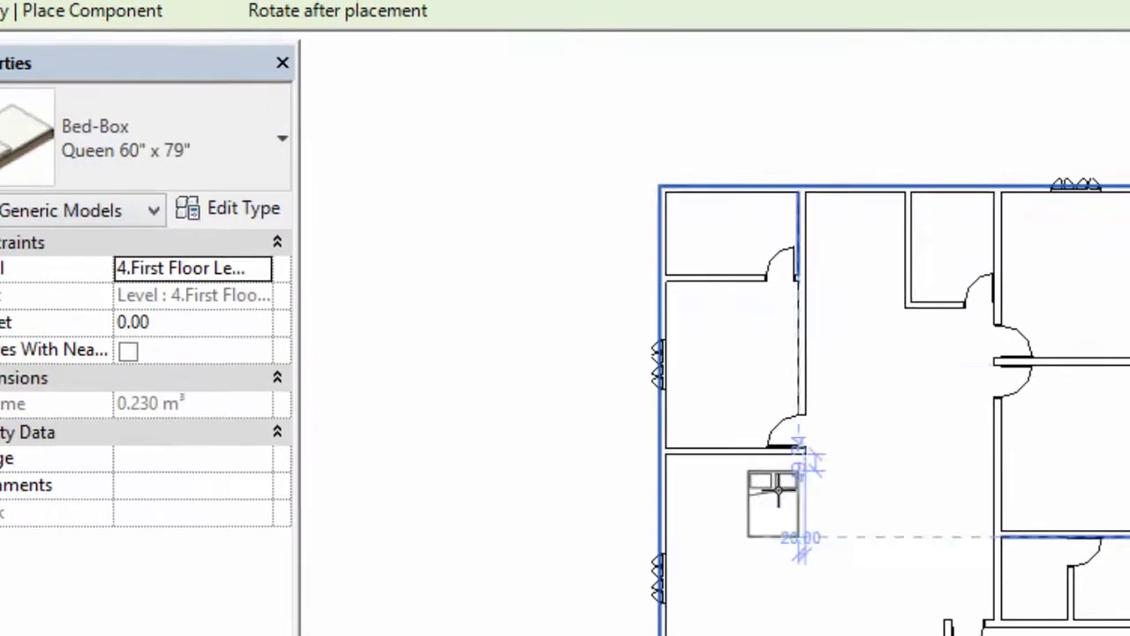
scroll(740, 225, up, 2)
scroll(706, 273, up, 1)
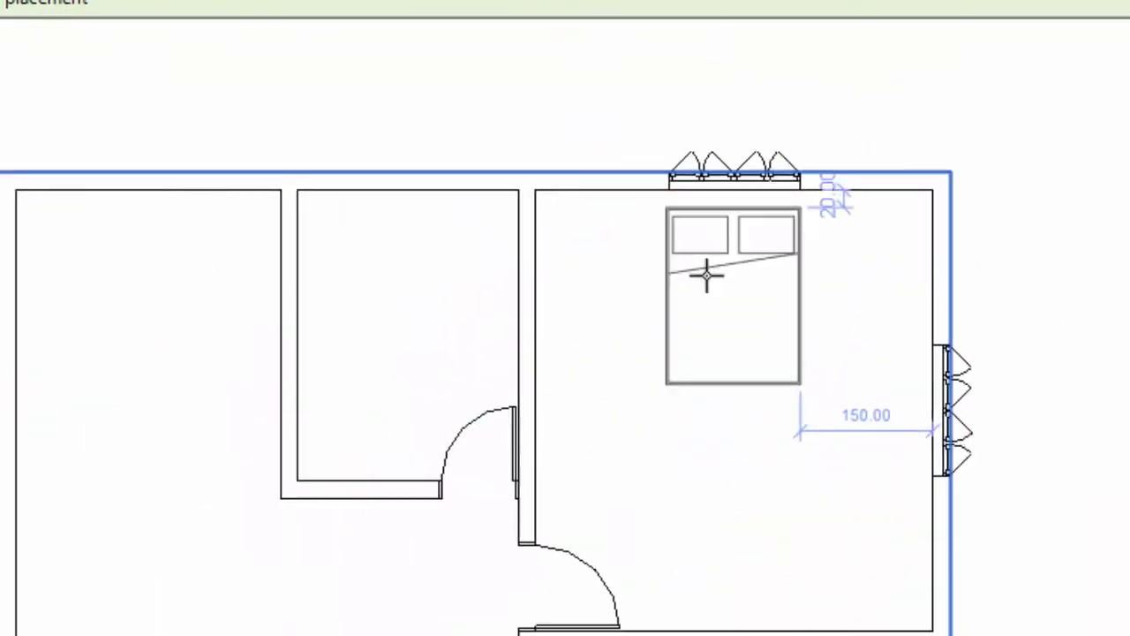
scroll(714, 273, up, 1)
scroll(689, 263, up, 1)
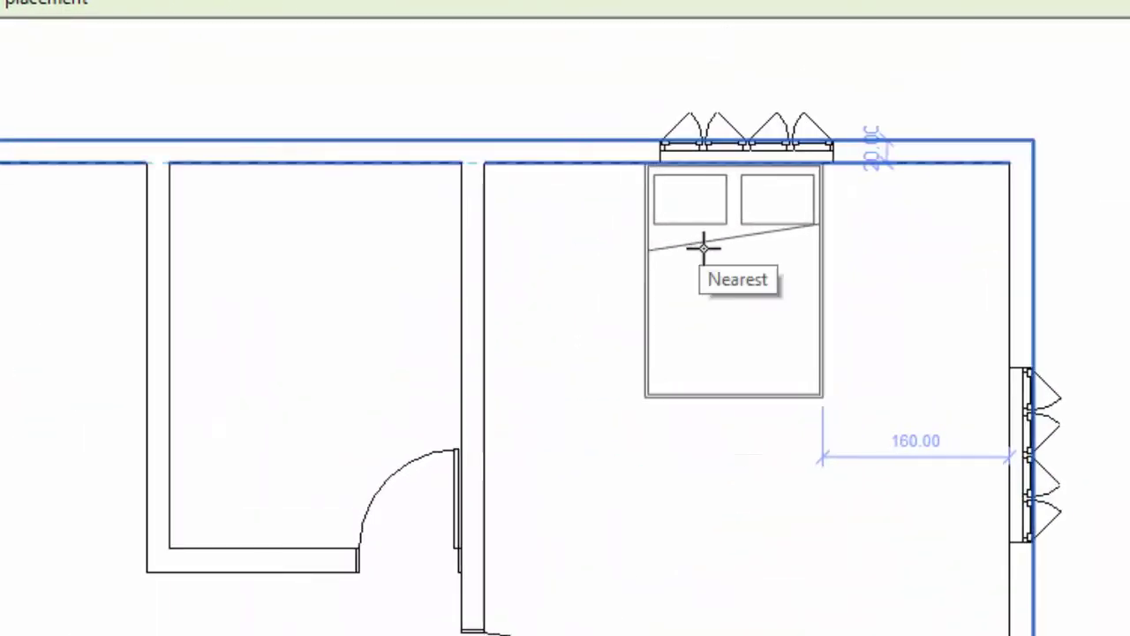
Place one bed against the top wall and a rotated bed against the right wall.
click(712, 249)
scroll(769, 471, down, 2)
scroll(653, 487, down, 1)
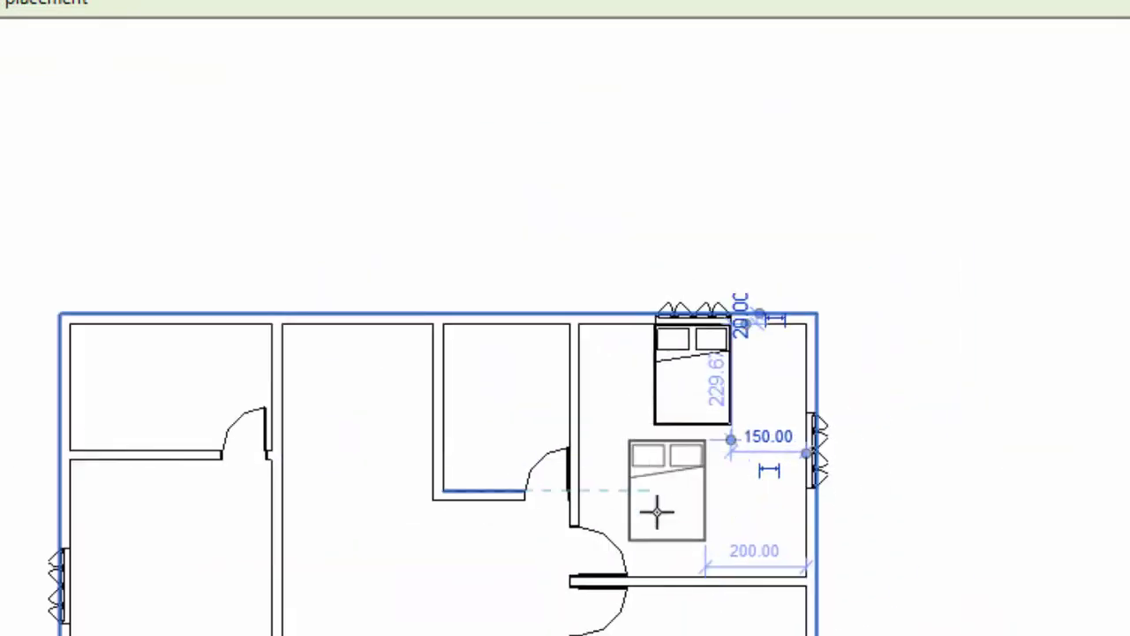
scroll(714, 534, up, 4)
key(space)
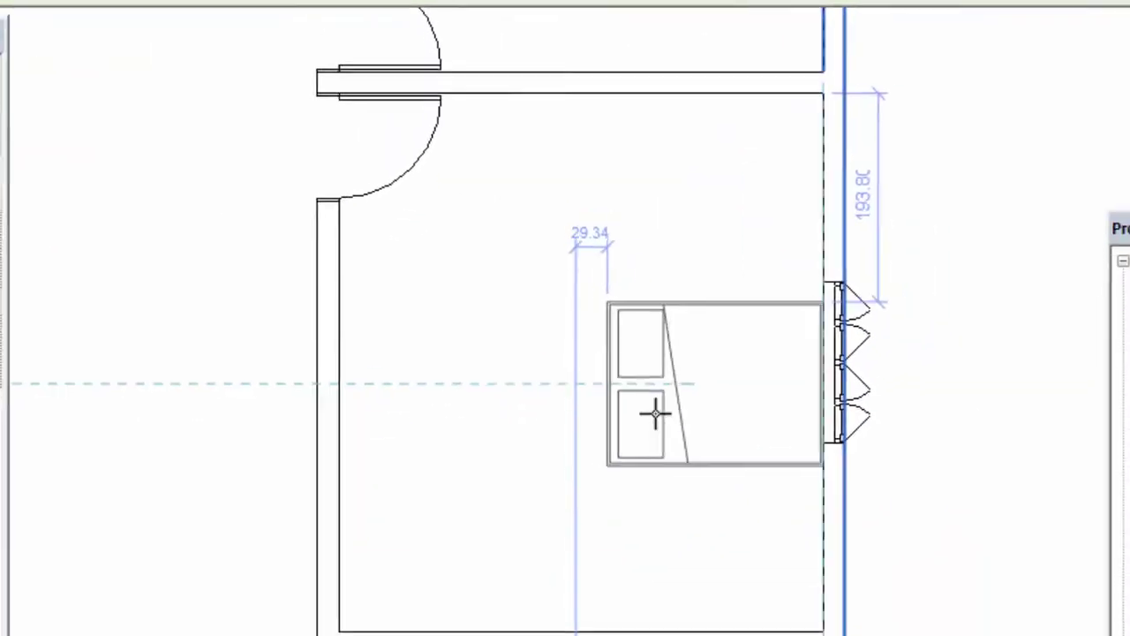
key(space)
key(space)
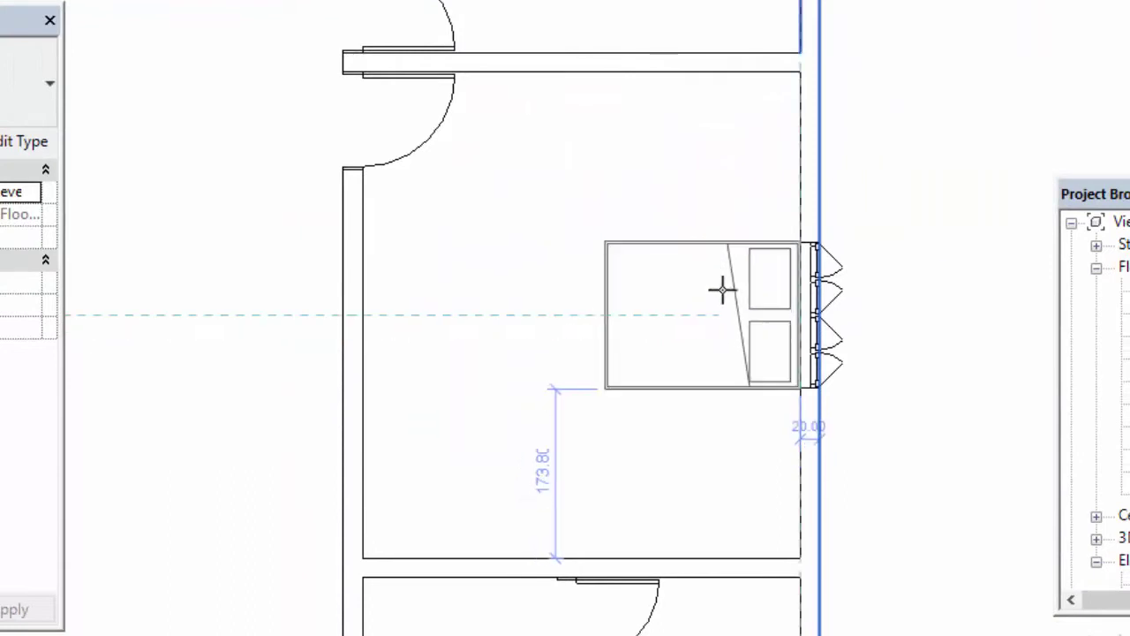
click(722, 290)
scroll(530, 424, down, 3)
scroll(497, 404, up, 1)
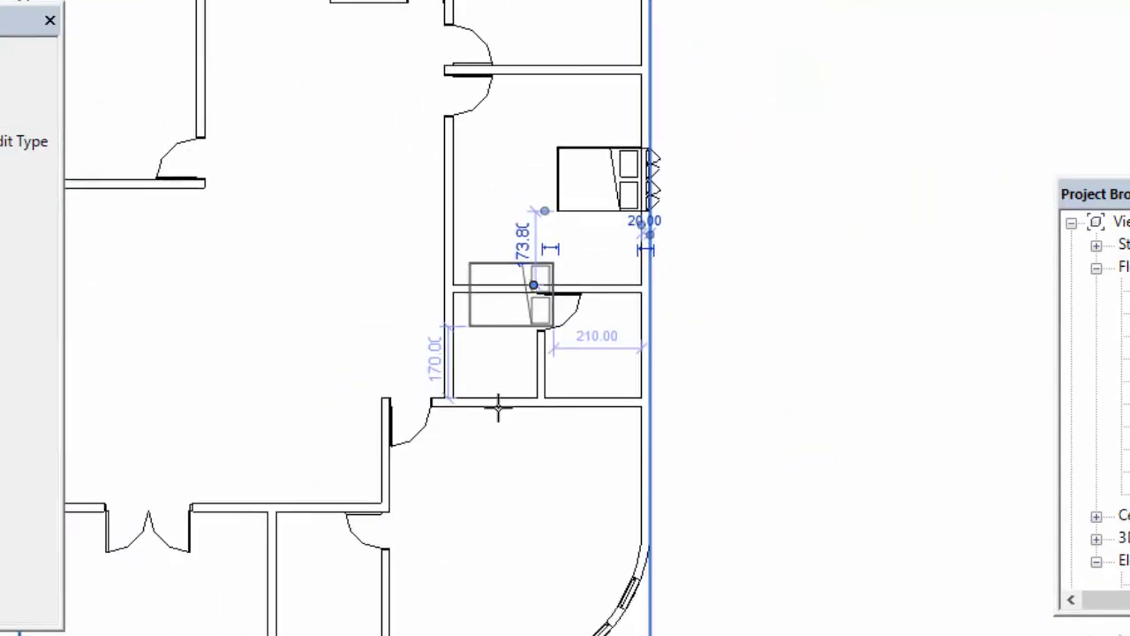
scroll(538, 395, up, 1)
scroll(539, 395, up, 2)
scroll(542, 315, up, 1)
scroll(570, 305, up, 1)
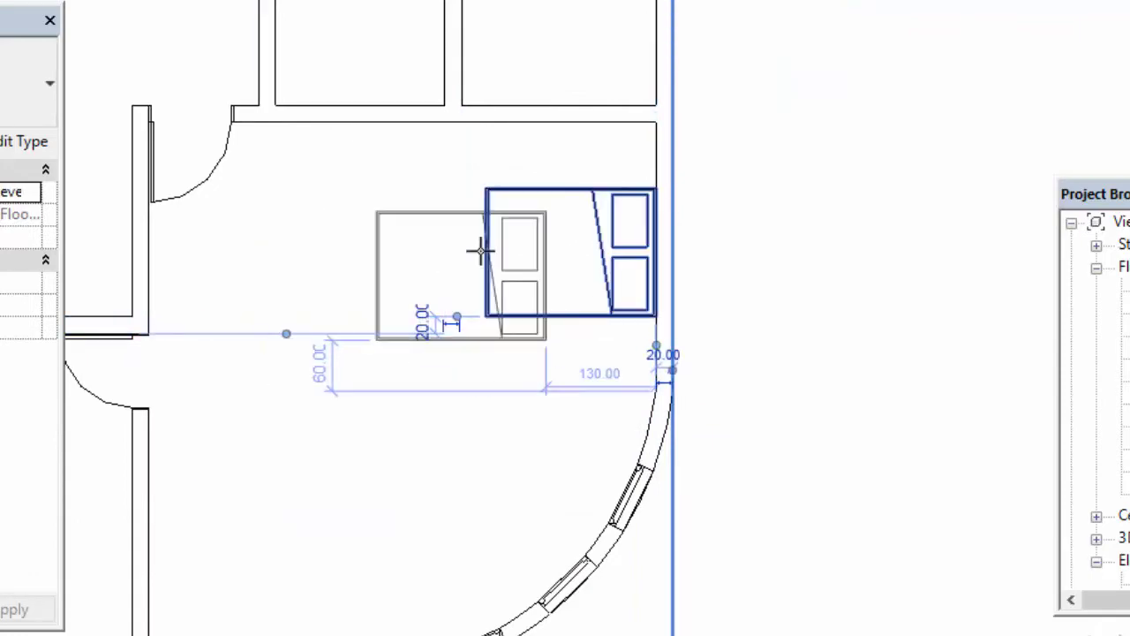
scroll(428, 245, down, 3)
key(Escape)
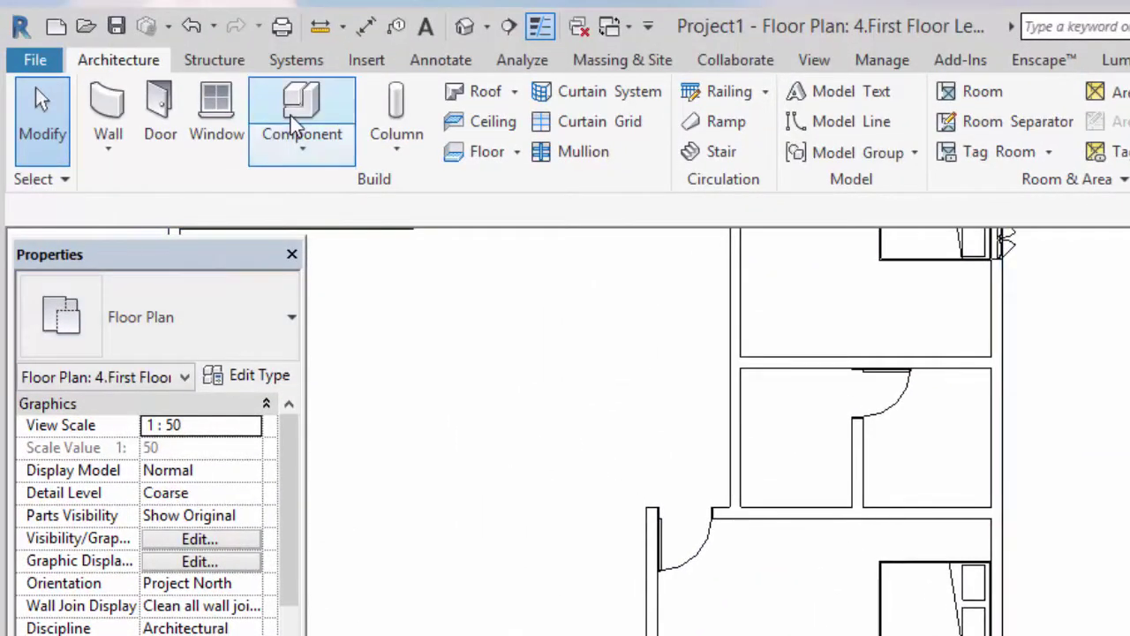
Place a Chair-Corbu chair in the room beside the bedrooms.
click(298, 119)
click(222, 300)
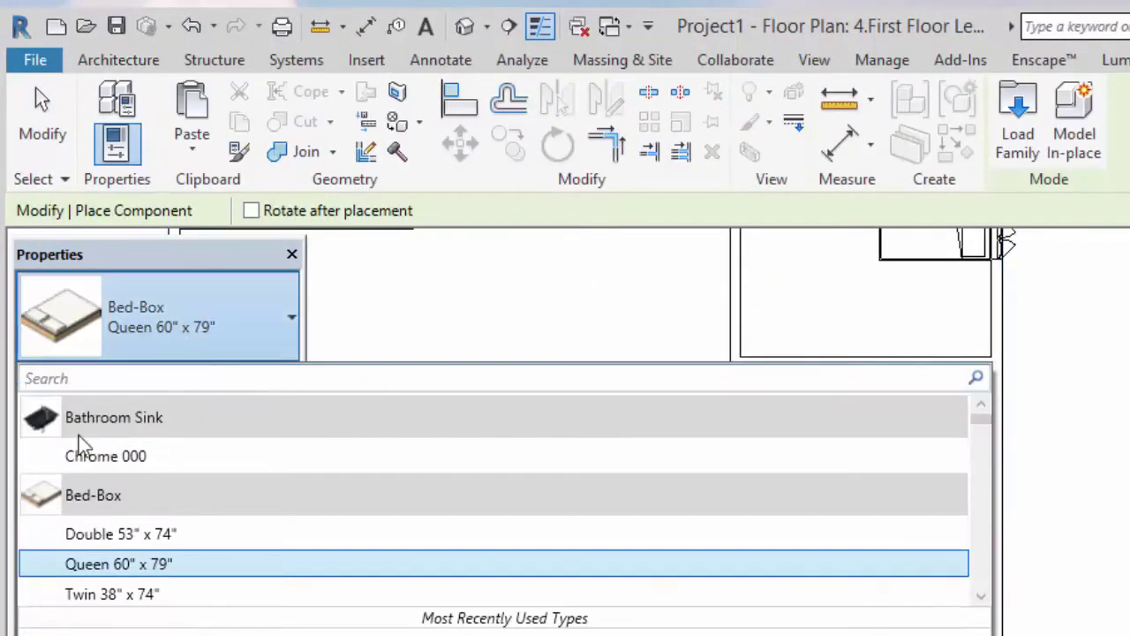
scroll(71, 512, down, 1)
scroll(78, 537, down, 1)
scroll(75, 561, down, 1)
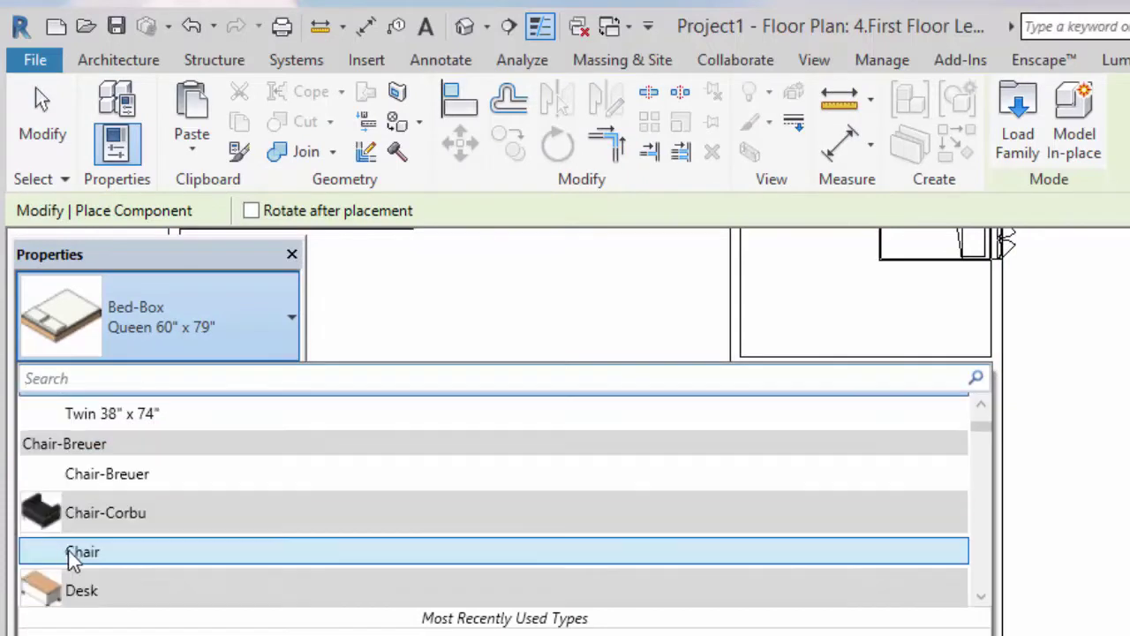
click(44, 554)
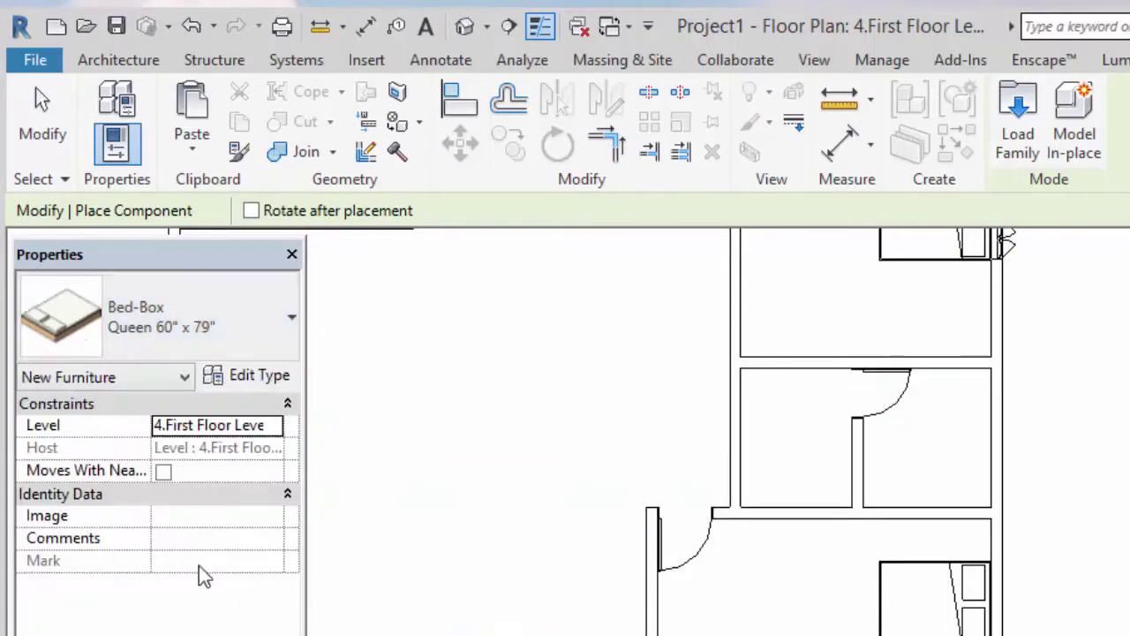
scroll(619, 597, up, 3)
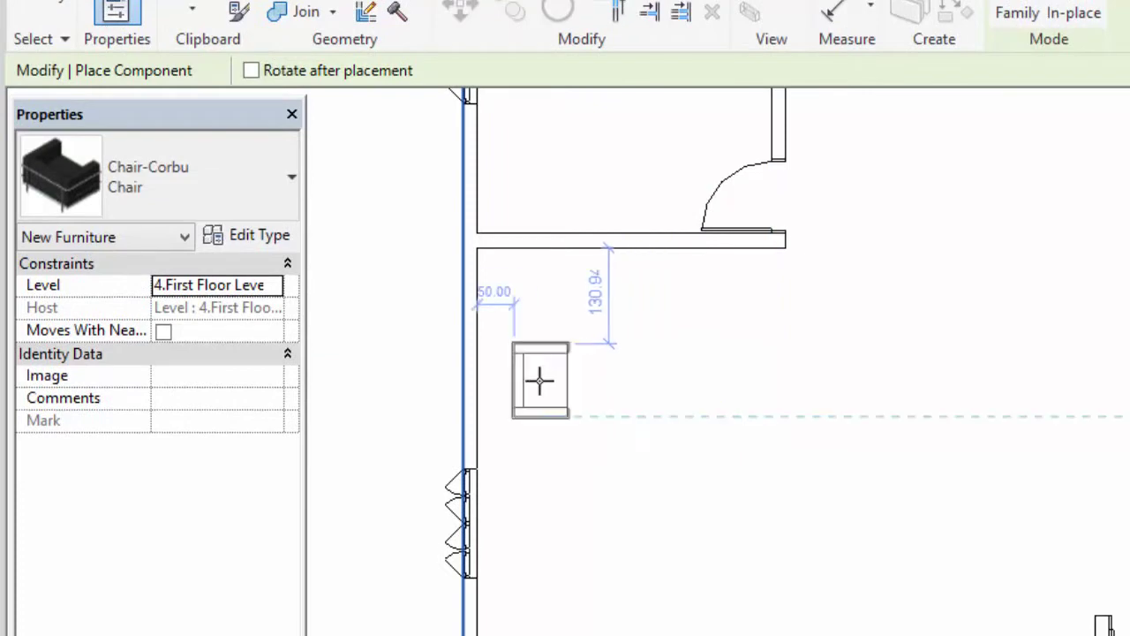
click(587, 431)
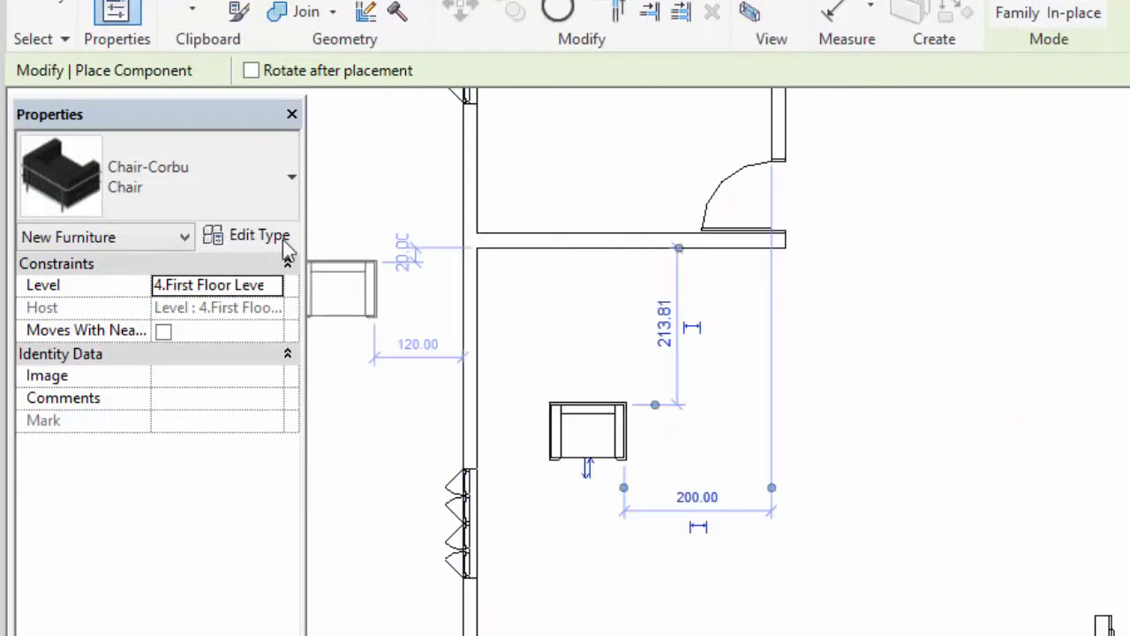
Place a Desk 60" x 30" against the bedroom wall, then select it.
click(196, 194)
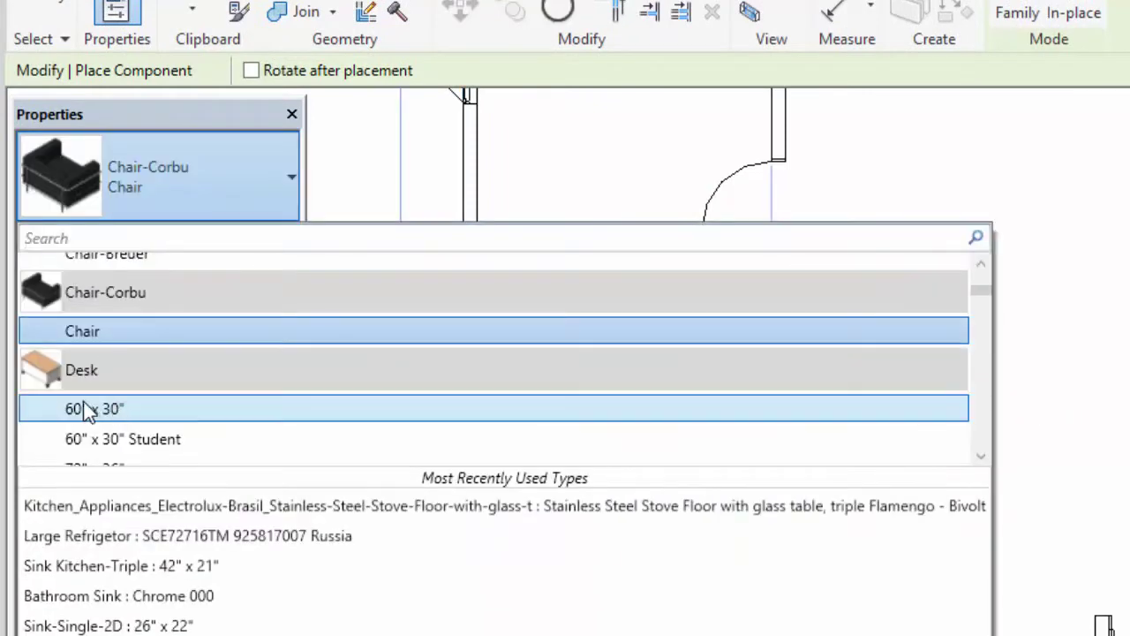
scroll(434, 421, down, 3)
scroll(265, 388, up, 2)
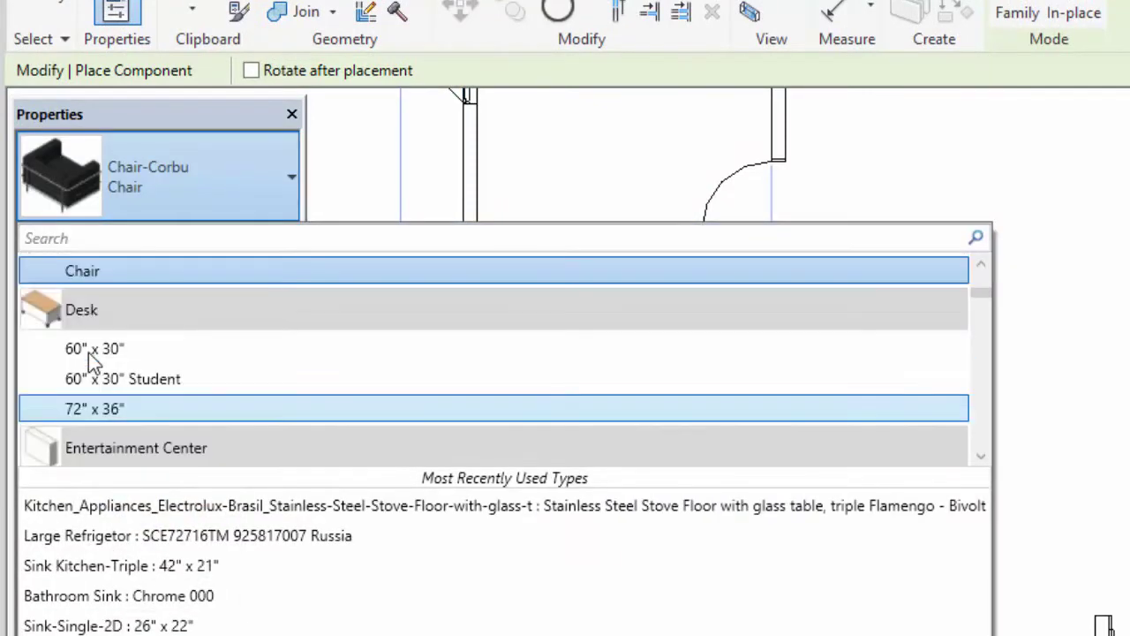
scroll(89, 353, up, 1)
click(88, 402)
scroll(832, 457, down, 2)
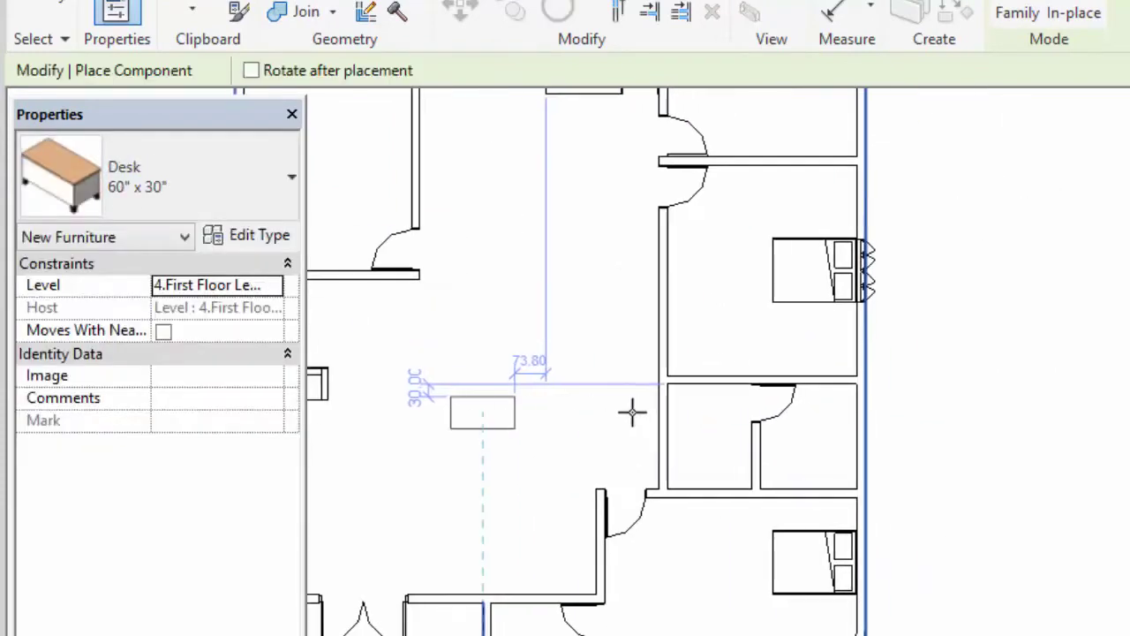
scroll(626, 397, up, 1)
scroll(633, 386, up, 2)
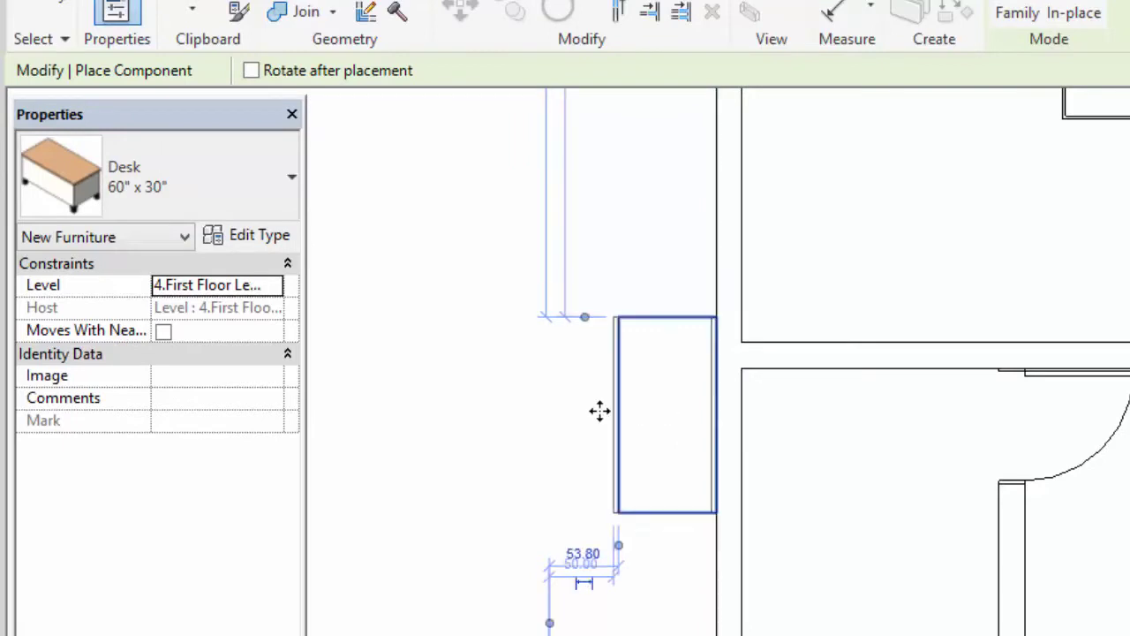
scroll(538, 415, down, 1)
scroll(481, 419, down, 1)
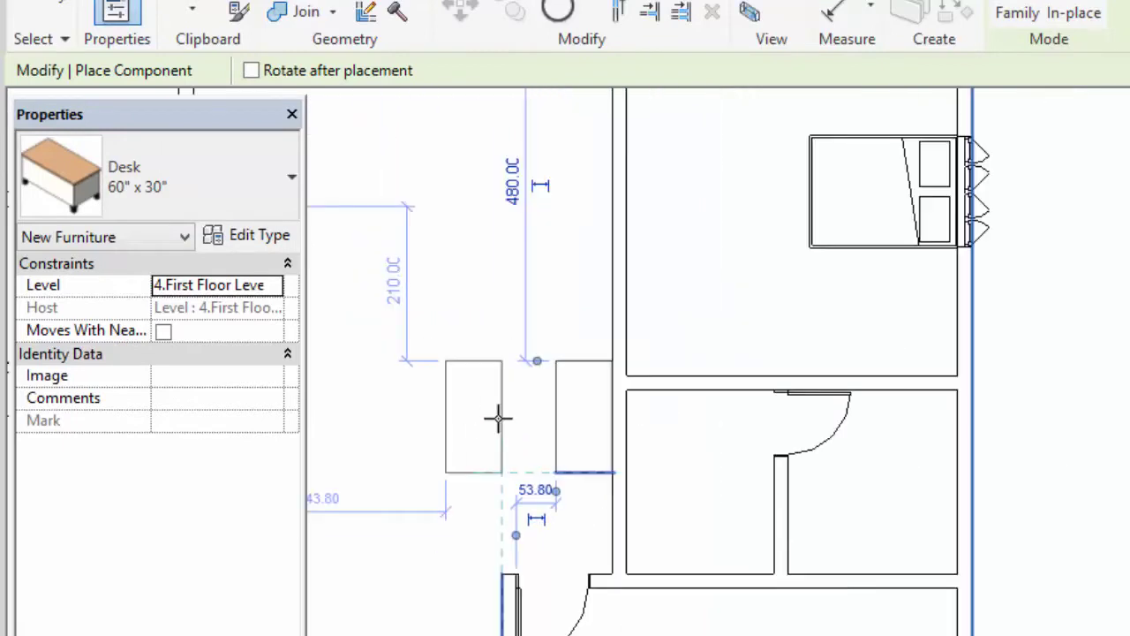
click(563, 408)
key(Escape)
key(Escape)
scroll(583, 420, down, 1)
mouse_move(686, 414)
middle_down()
mouse_move(696, 416)
mouse_move(669, 406)
mouse_move(615, 436)
middle_up()
click(729, 416)
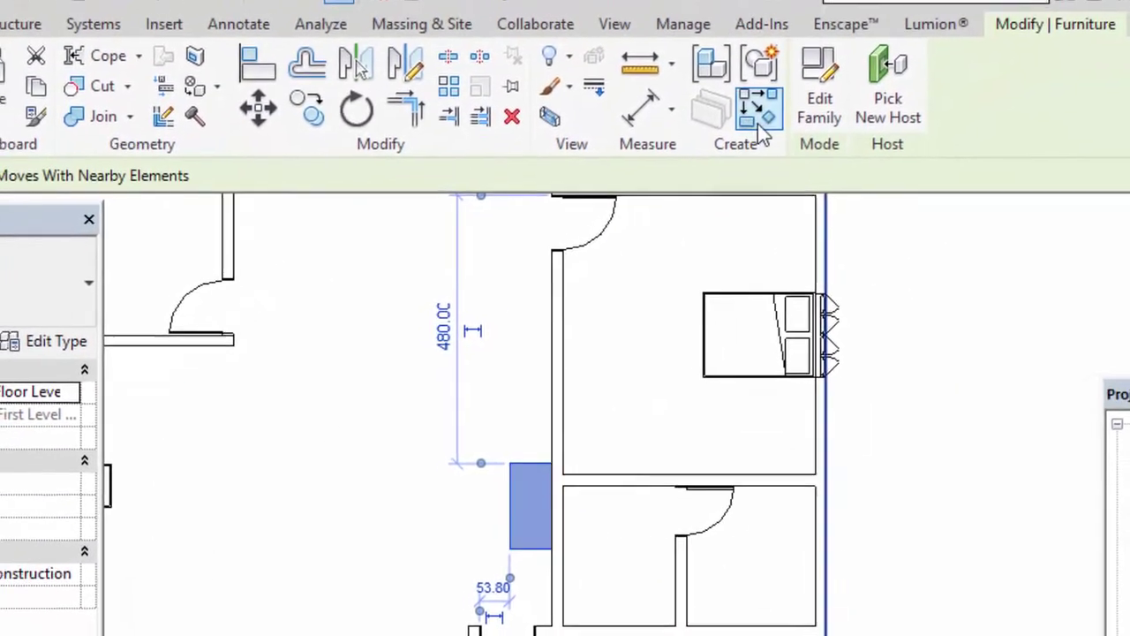
Place a trial copy of the desk with Create Similar, then remove it.
click(757, 121)
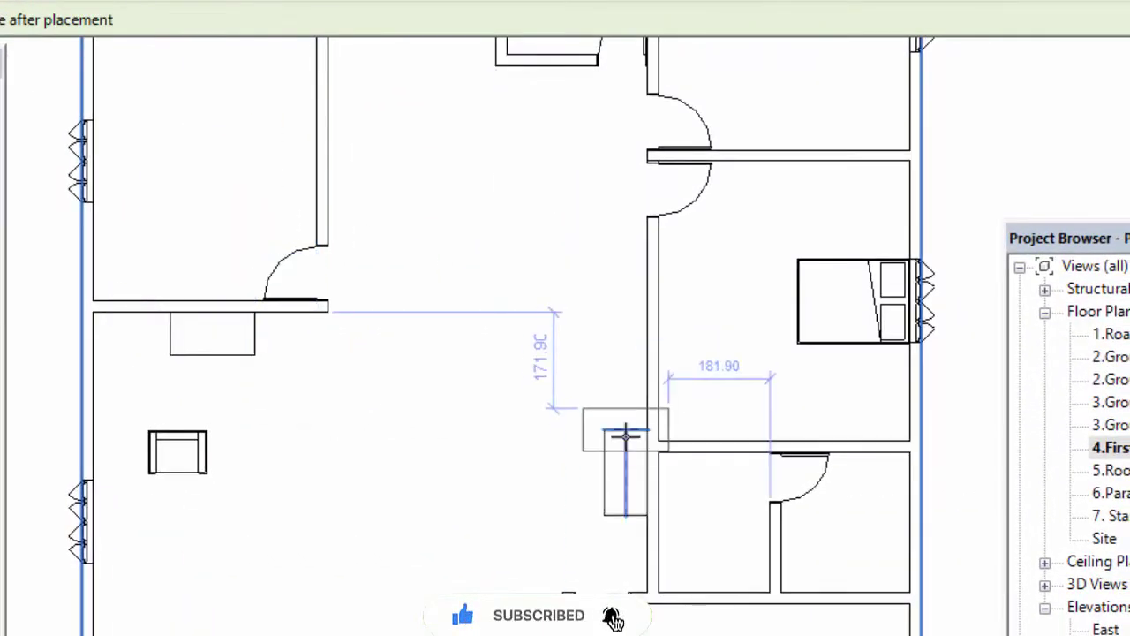
click(625, 434)
key(Escape)
key(Delete)
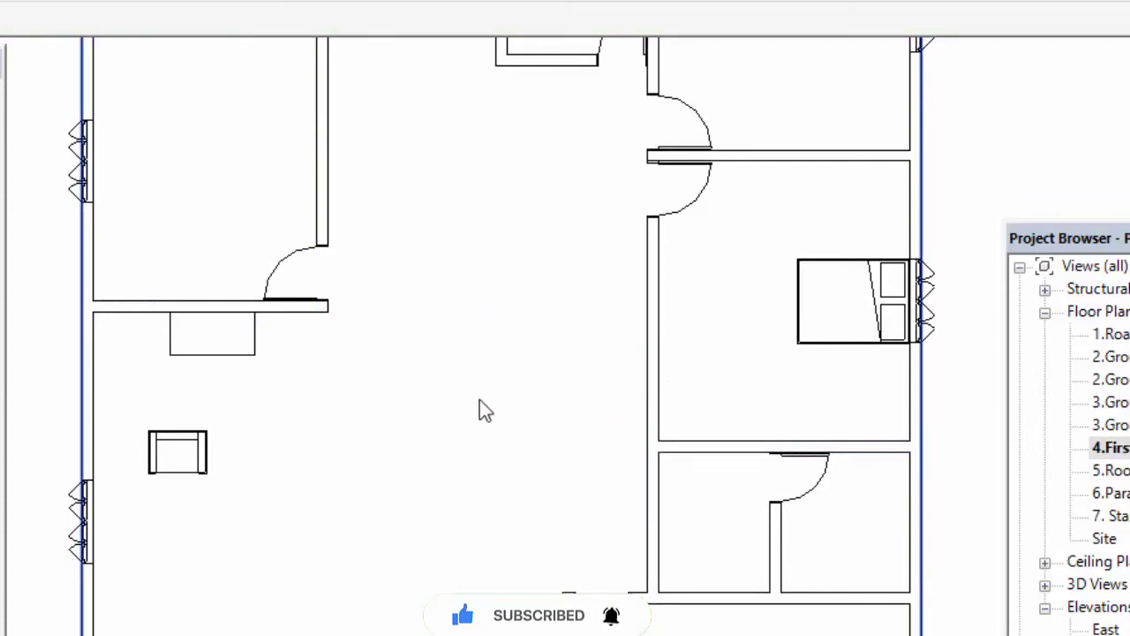
Nudge the armchair lower, add a second armchair copy, and delete the first.
click(282, 466)
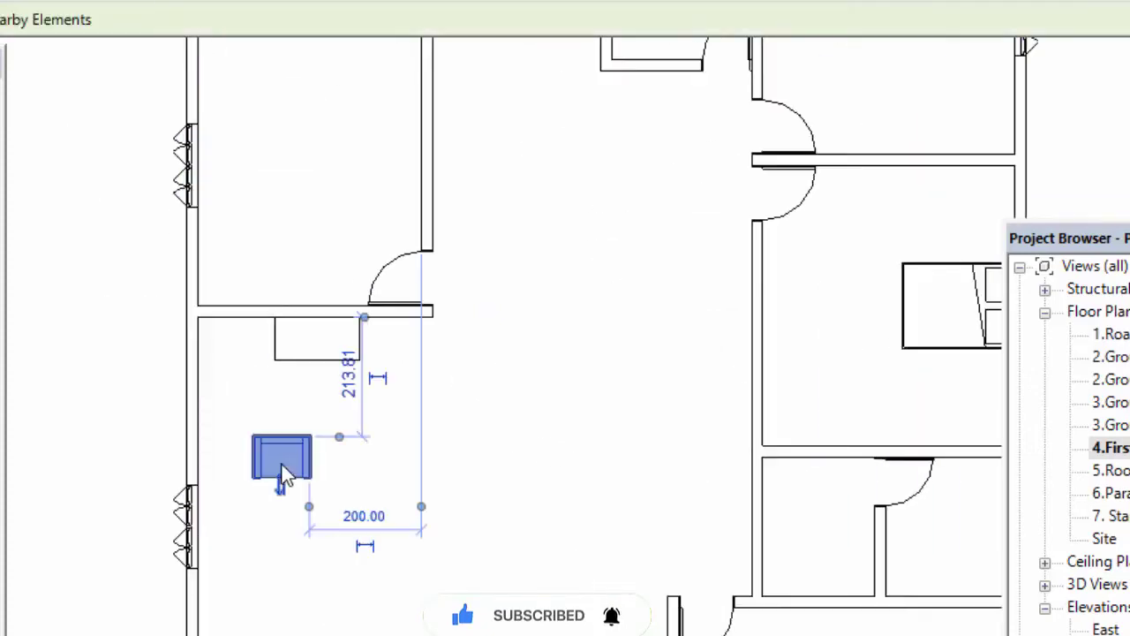
key(Down)
key(Down)
key(Down)
key(Down)
key(Down)
key(Down)
key(Down)
key(Down)
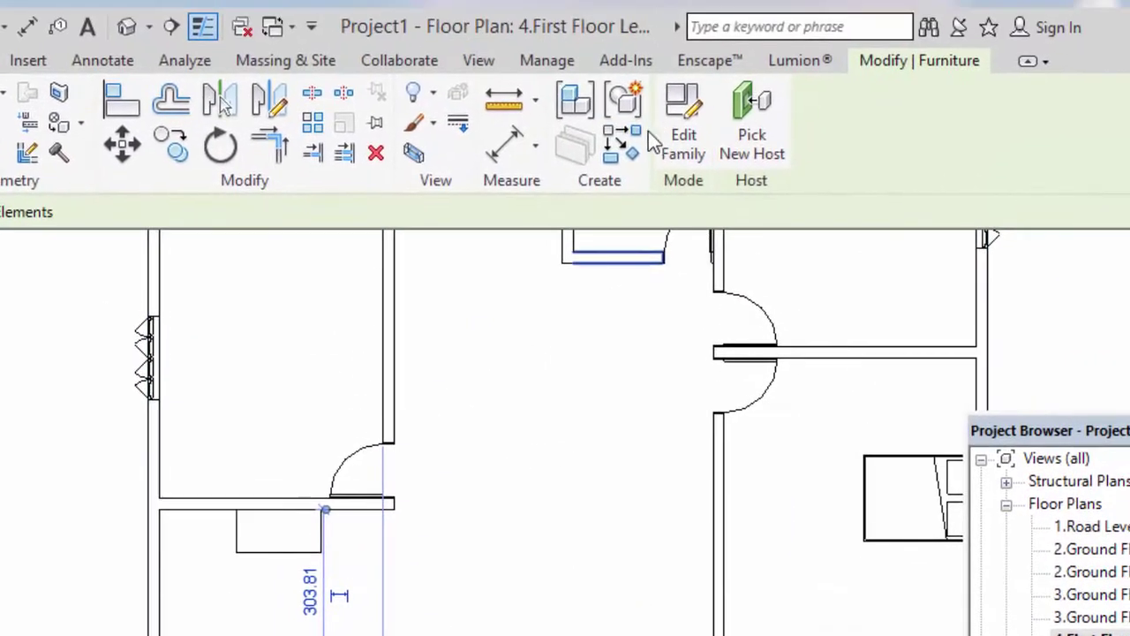
click(646, 134)
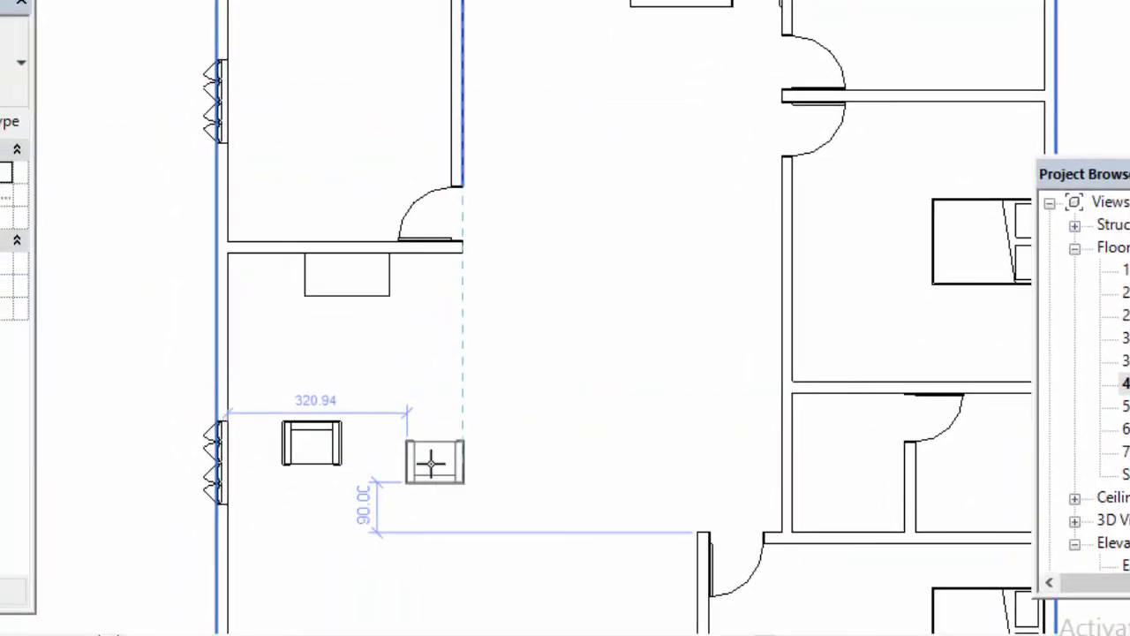
click(401, 475)
key(Escape)
key(Escape)
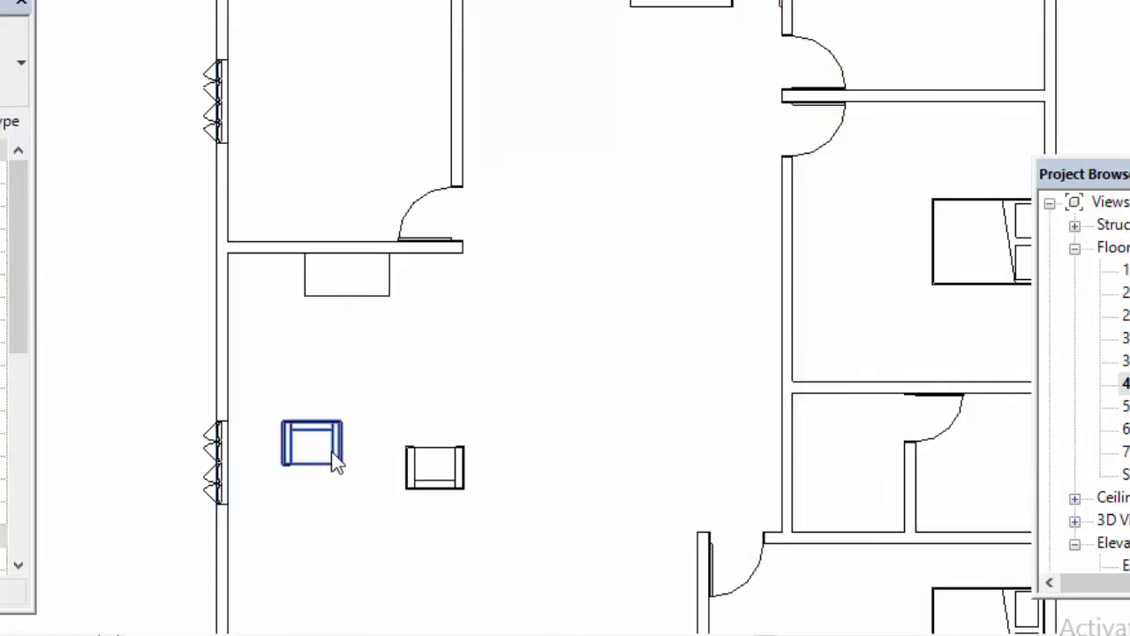
click(337, 460)
key(Delete)
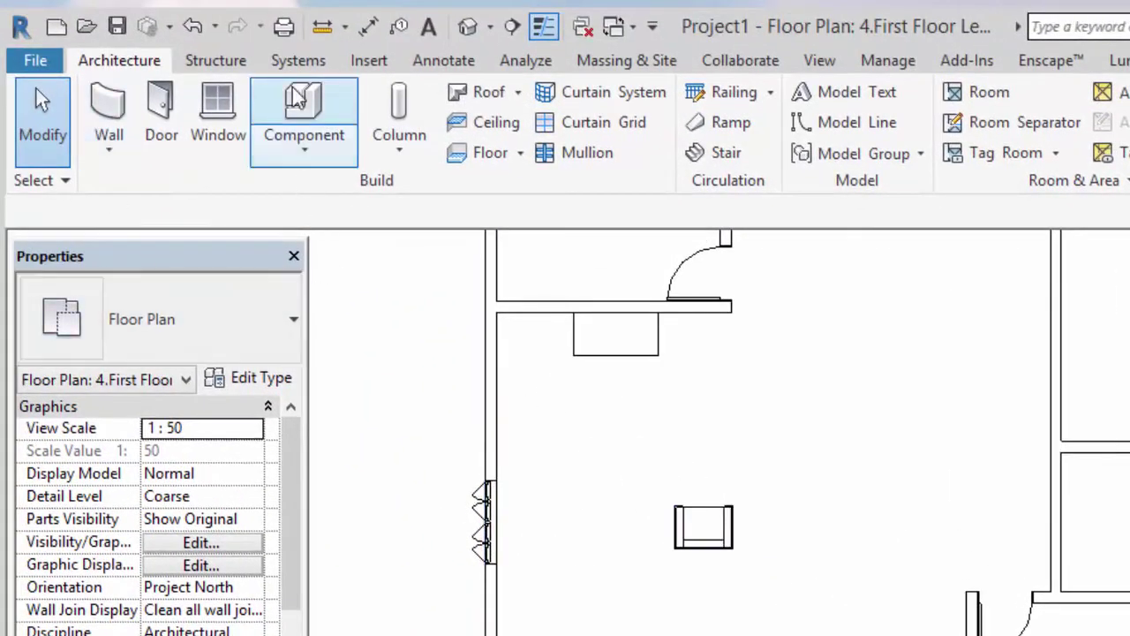
Select the Furniture_System-Storage-Cabinet-2_Drawer 15" x 18" x 21" type and rotate it.
click(298, 99)
click(202, 349)
scroll(95, 556, down, 3)
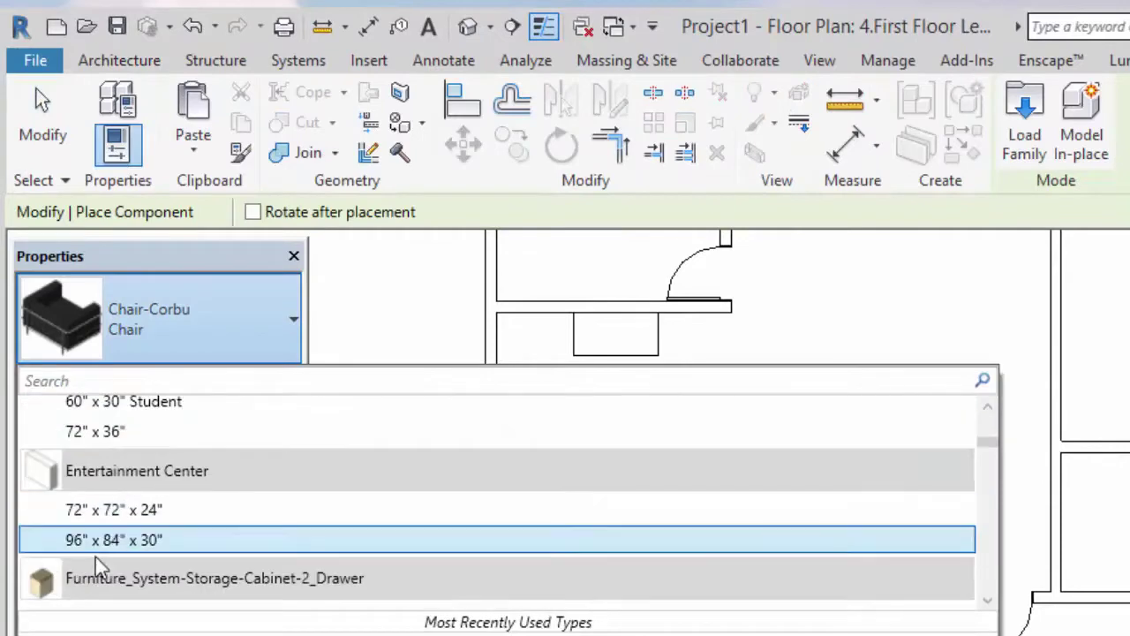
scroll(95, 556, down, 2)
click(91, 496)
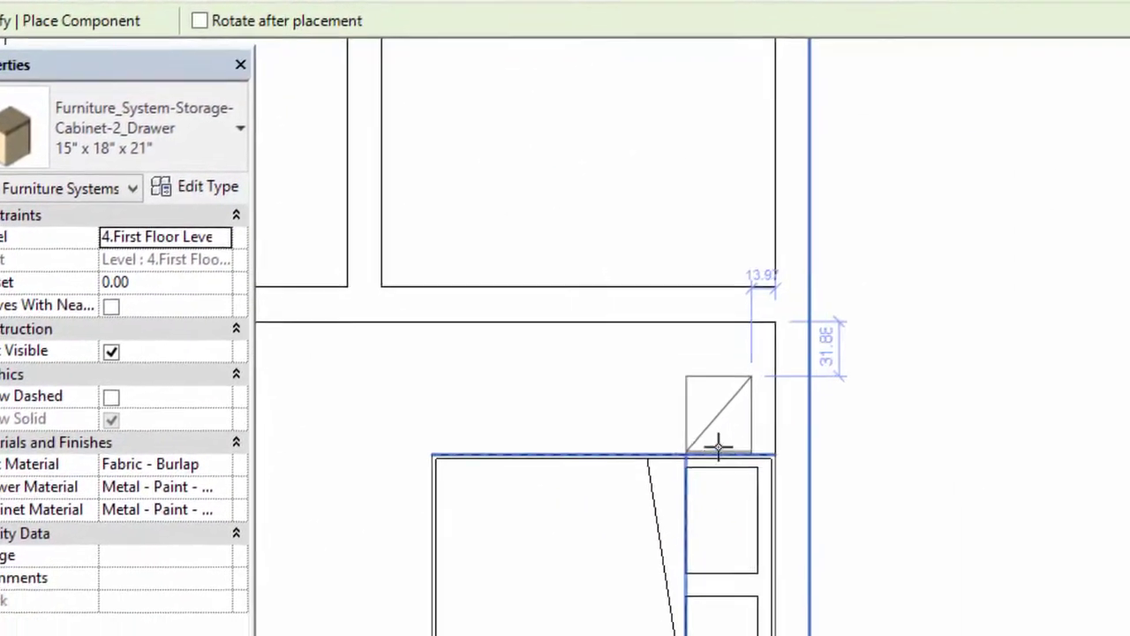
key(space)
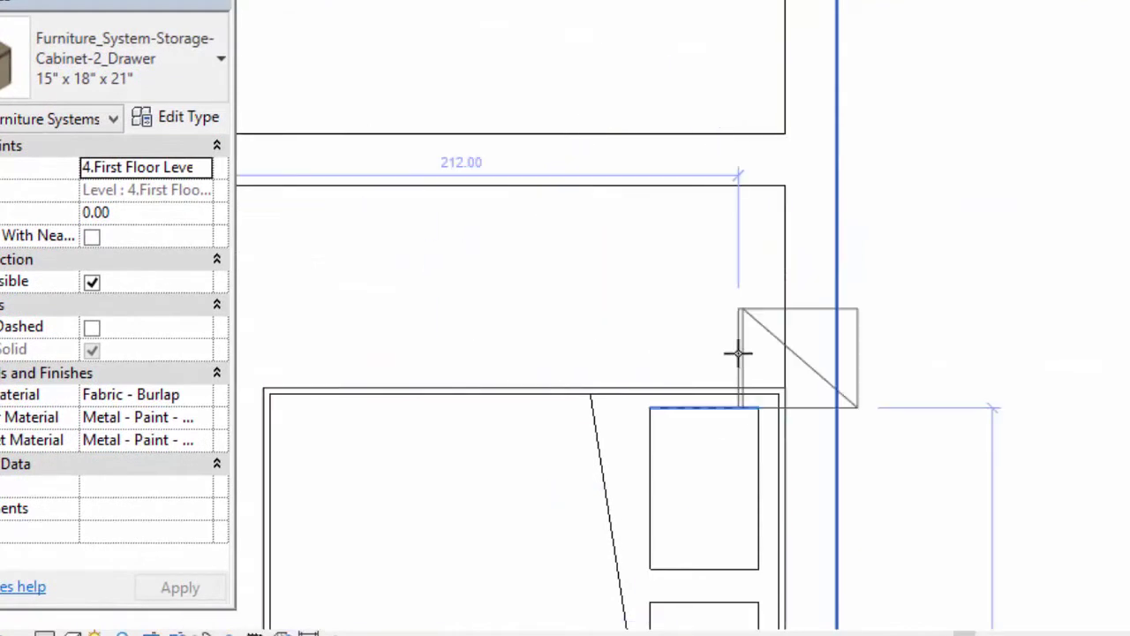
Place the two-drawer cabinet as a nightstand at the bed's right corner.
scroll(651, 346, down, 2)
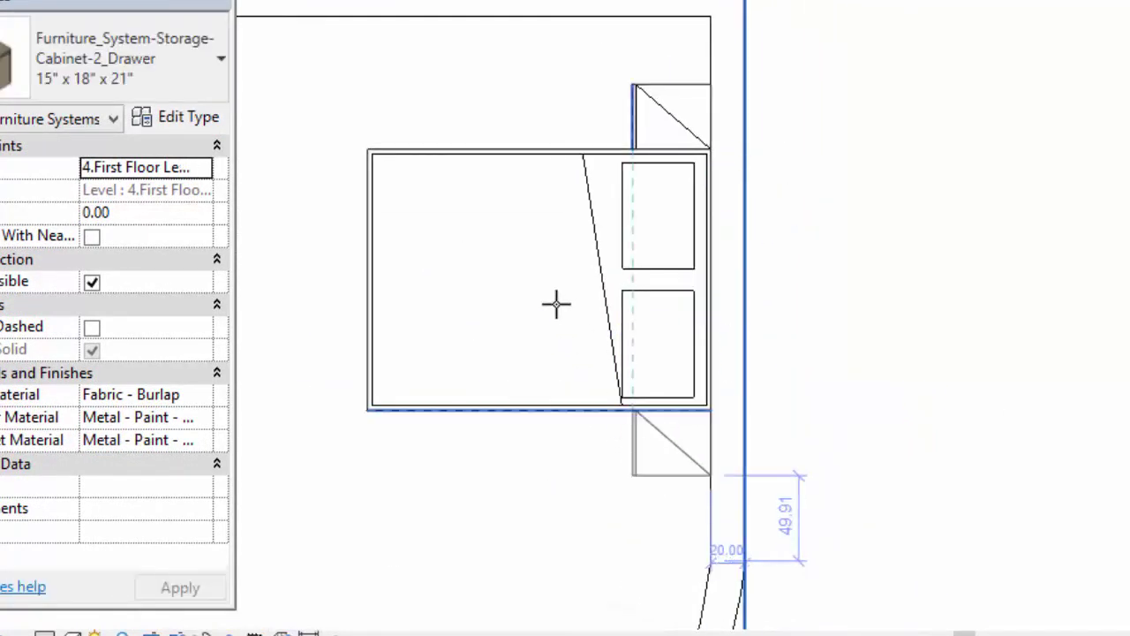
scroll(557, 304, down, 3)
middle_drag(468, 159, 828, 303)
scroll(846, 373, up, 3)
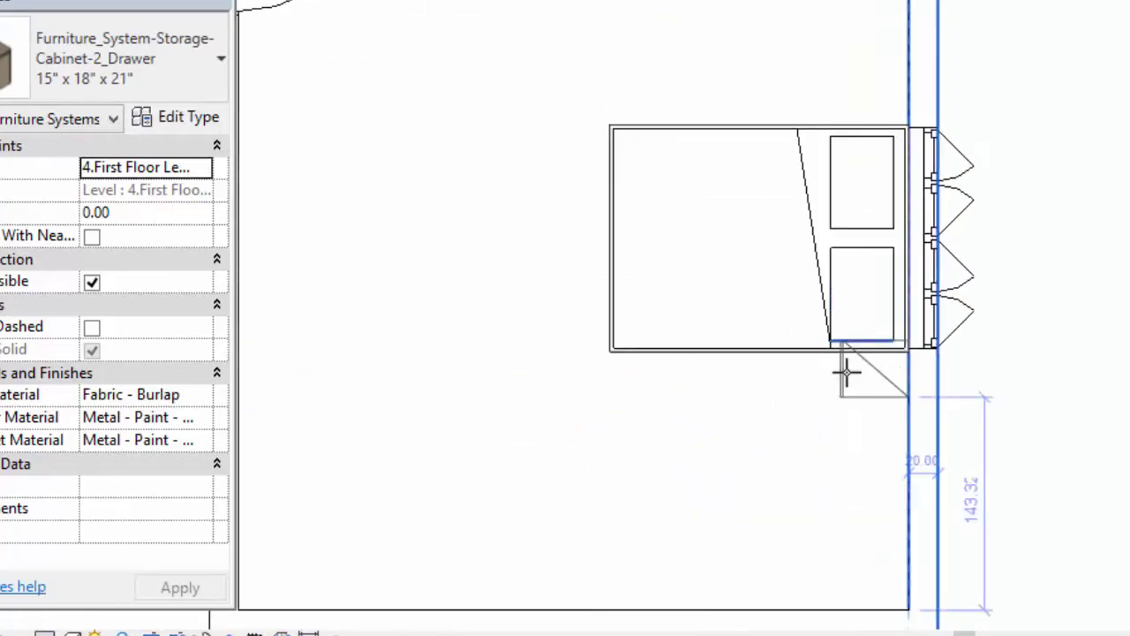
scroll(835, 379, up, 2)
scroll(836, 379, up, 1)
middle_drag(835, 379, 795, 505)
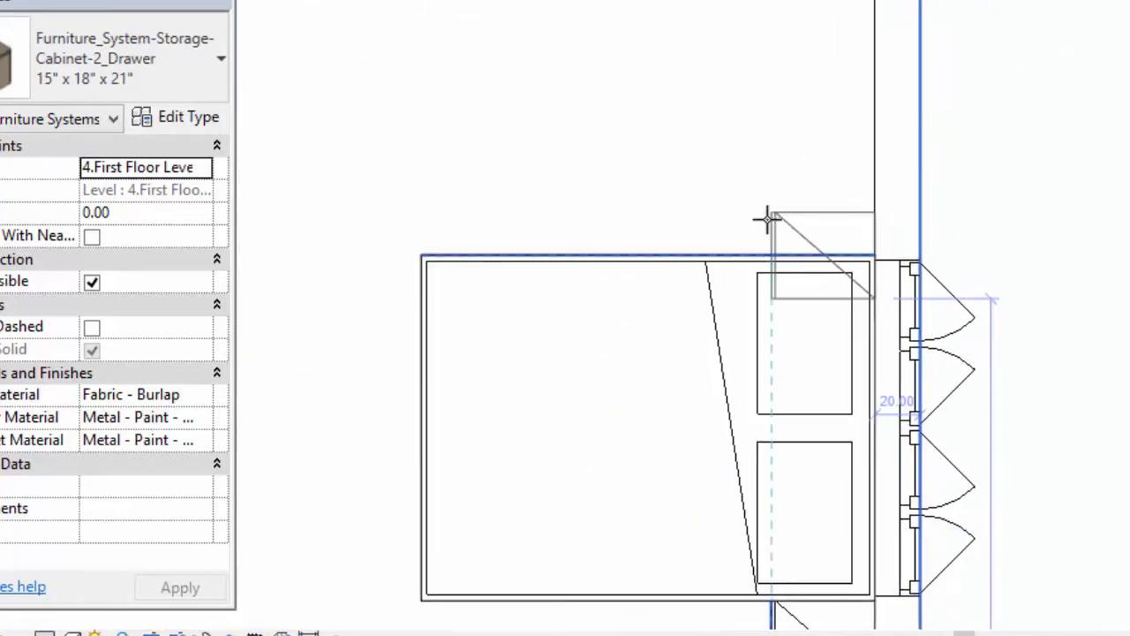
scroll(585, 122, down, 3)
scroll(550, 242, down, 1)
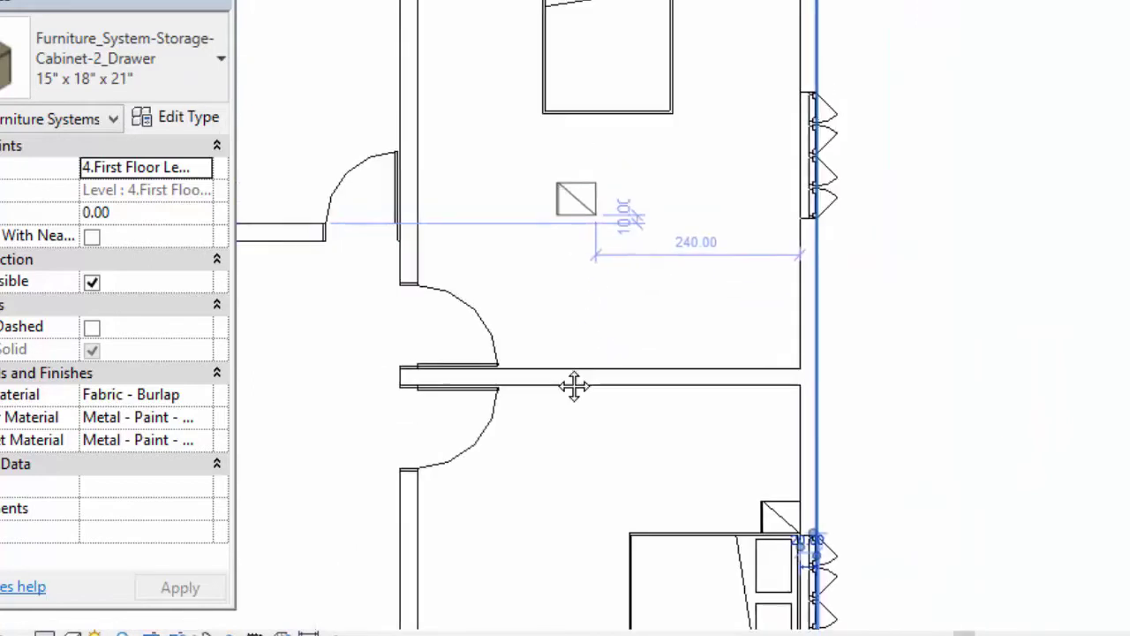
scroll(522, 156, up, 2)
scroll(516, 192, up, 2)
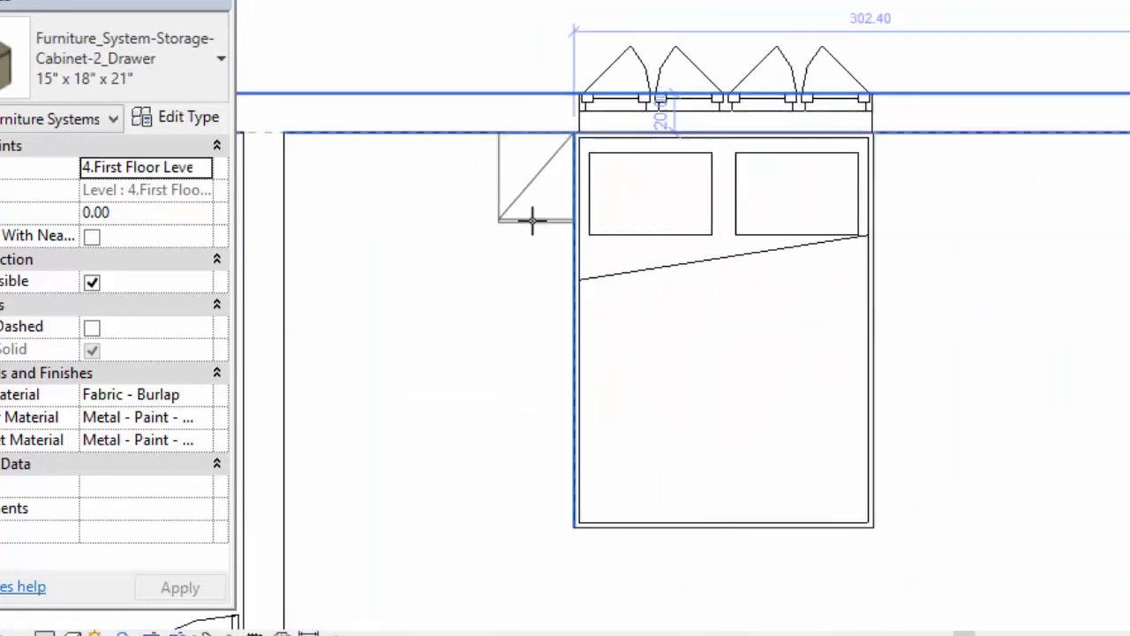
scroll(530, 220, up, 1)
scroll(671, 283, down, 2)
scroll(791, 281, up, 2)
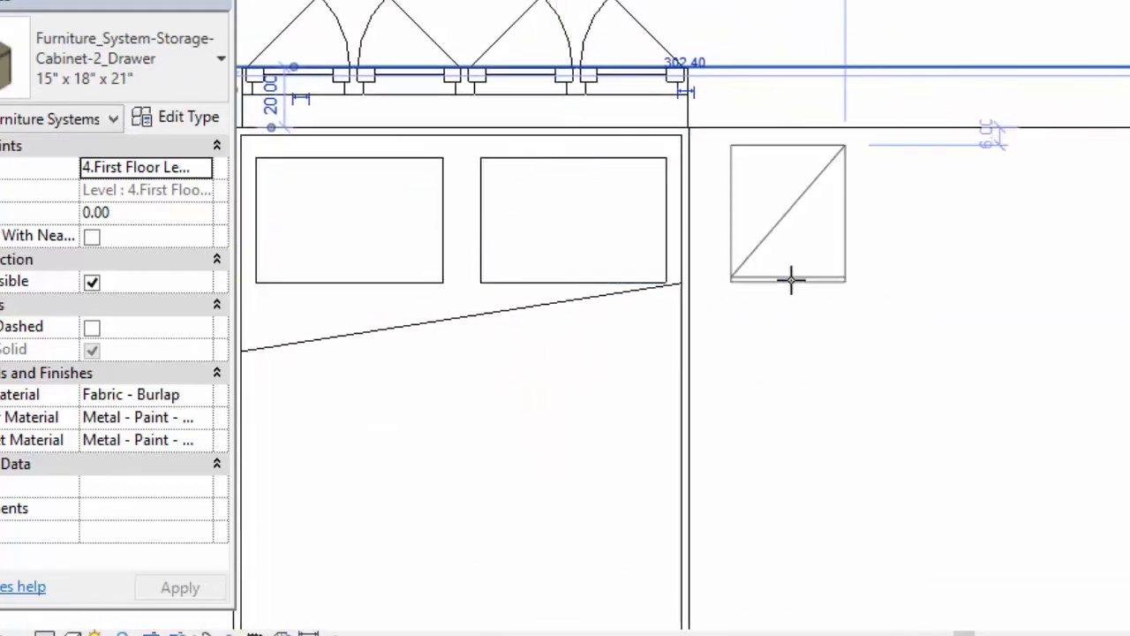
click(746, 260)
scroll(626, 282, down, 2)
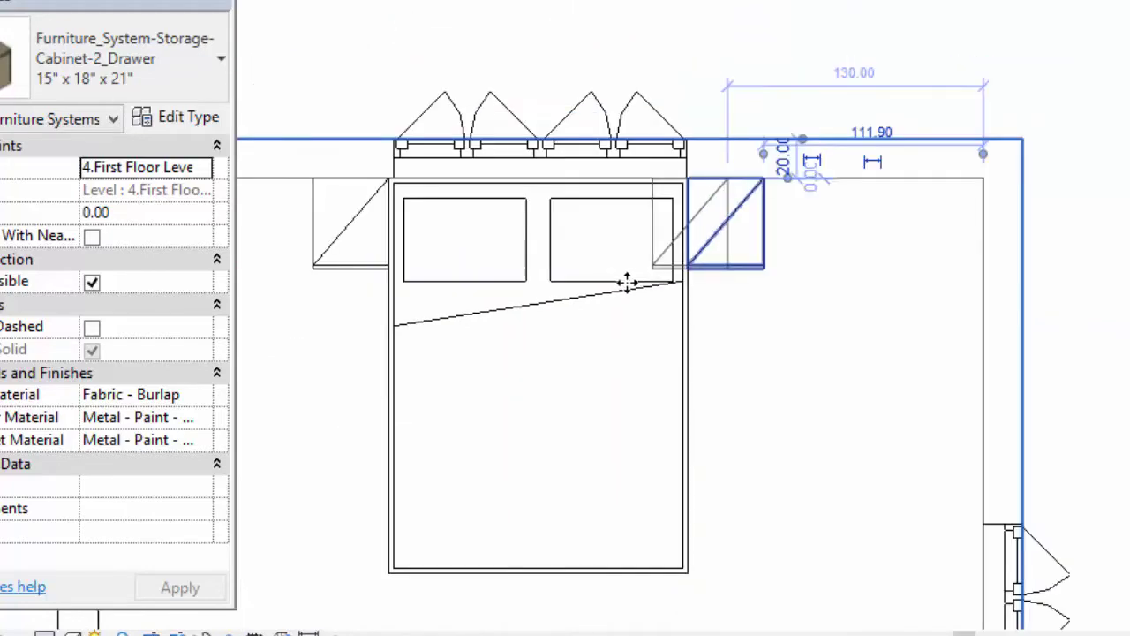
scroll(821, 295, down, 2)
scroll(714, 300, down, 1)
scroll(592, 221, down, 1)
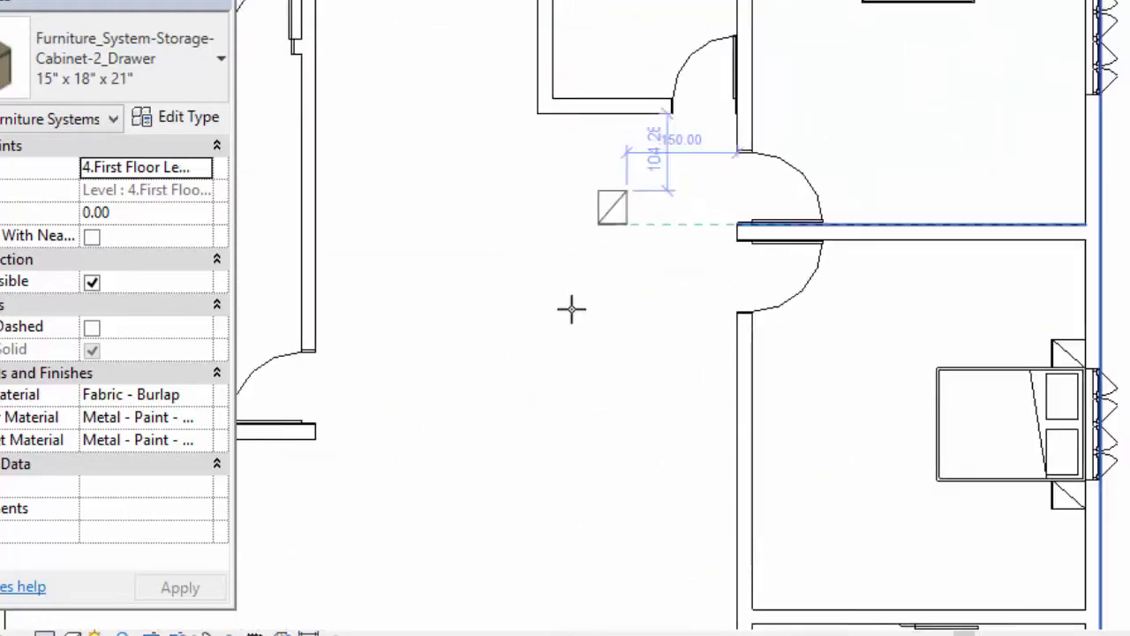
scroll(495, 361, down, 2)
scroll(571, 292, up, 1)
scroll(566, 286, down, 2)
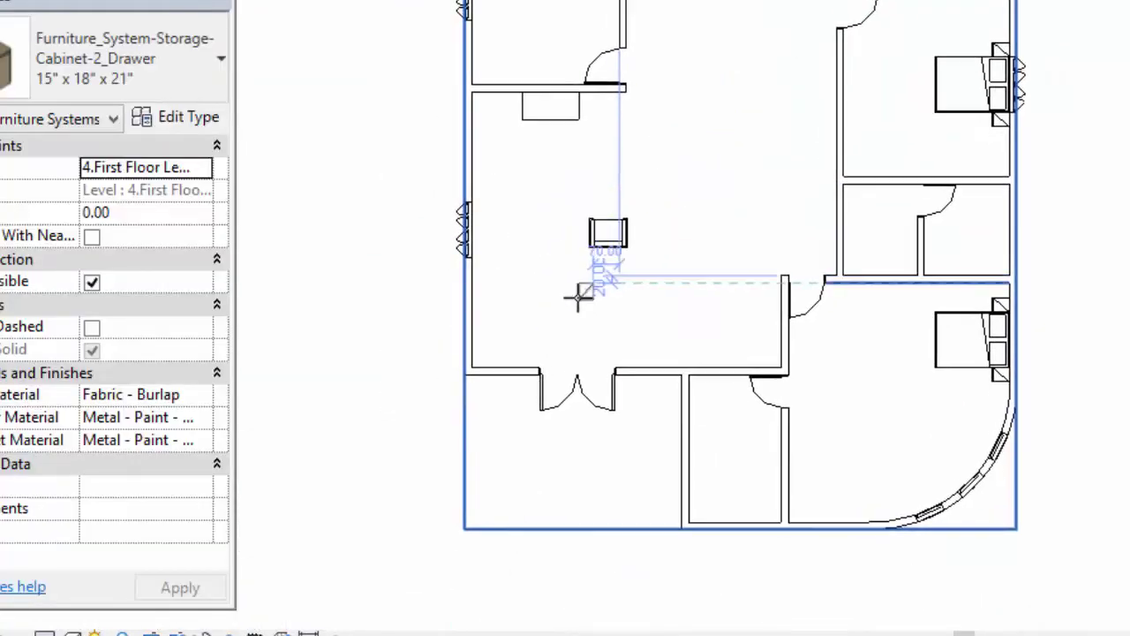
scroll(578, 298, up, 1)
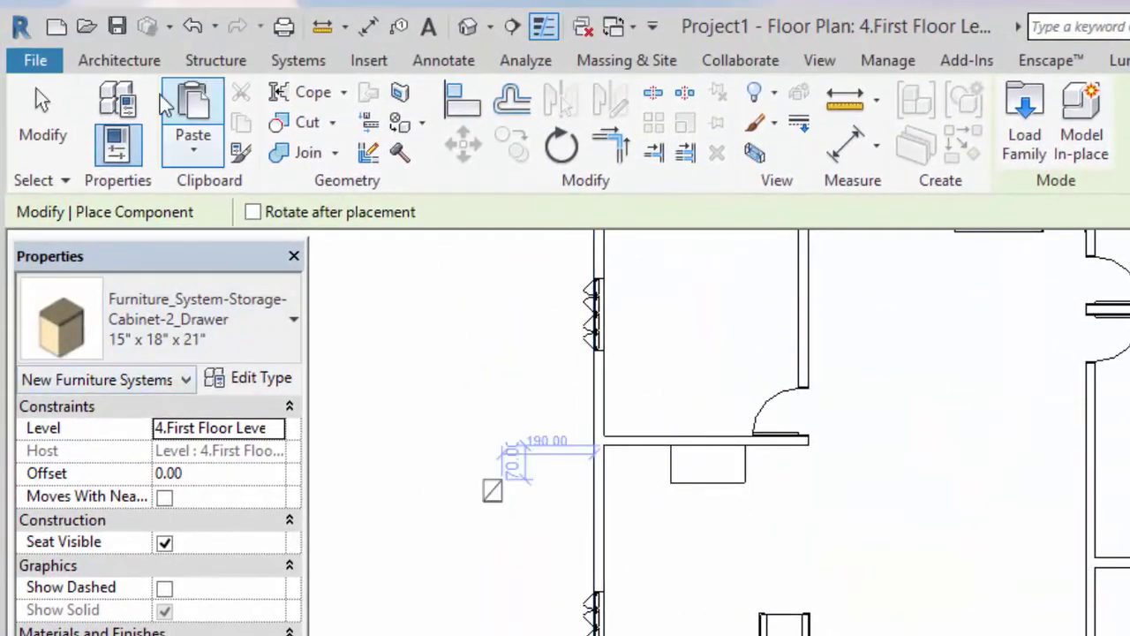
Pick Sofa-Corbu : Sofa from the Architecture component type list.
click(120, 60)
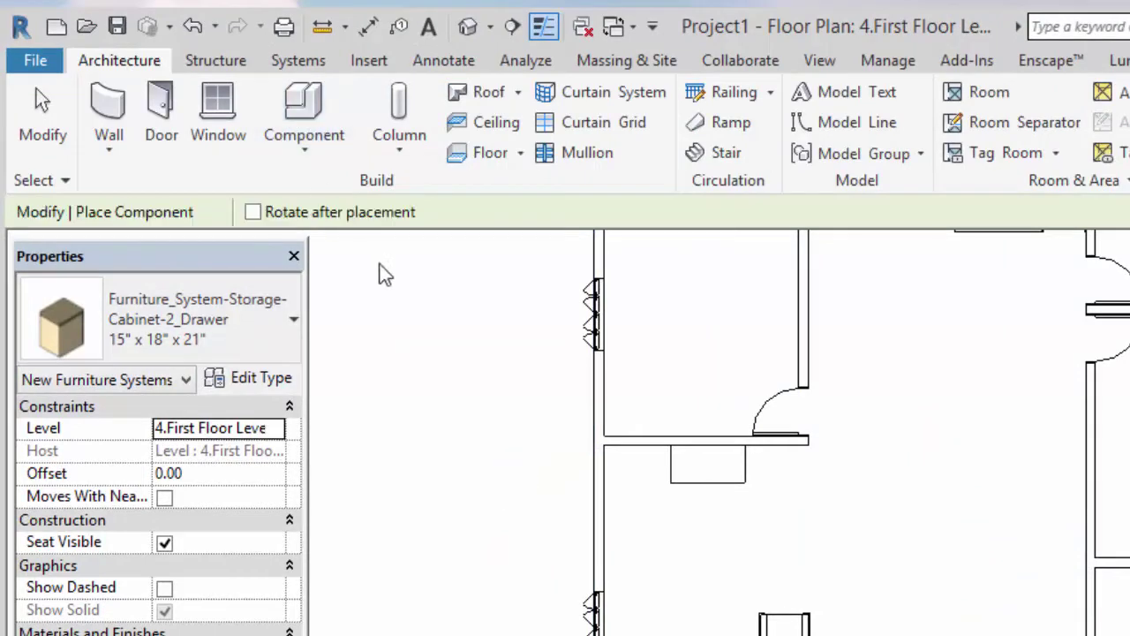
click(292, 319)
scroll(167, 517, down, 2)
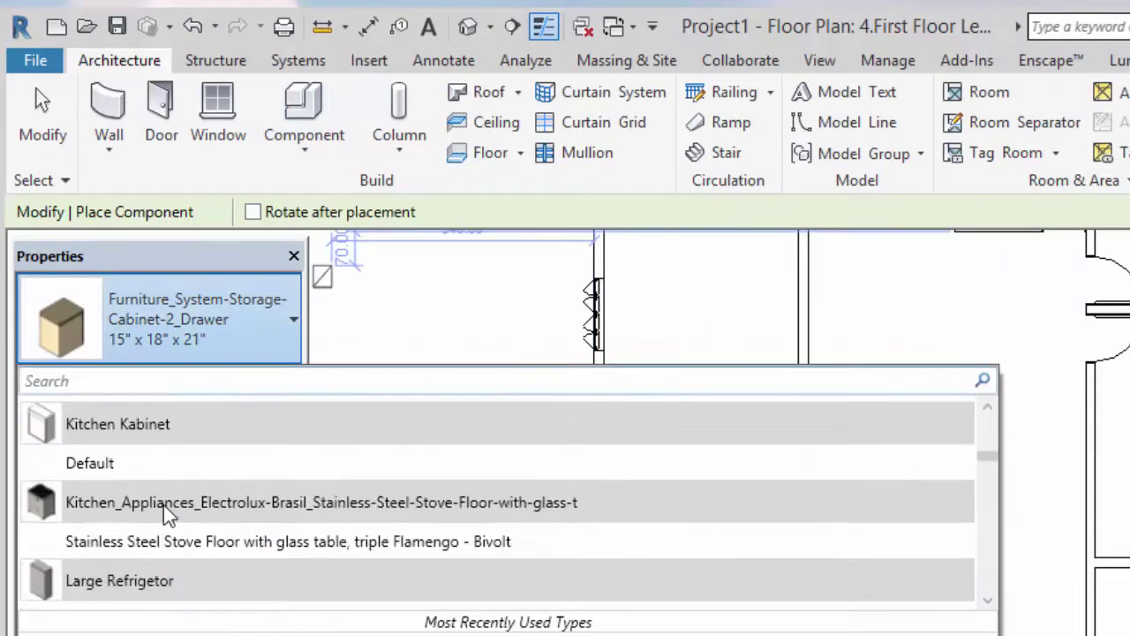
scroll(95, 593, down, 1)
scroll(76, 582, down, 1)
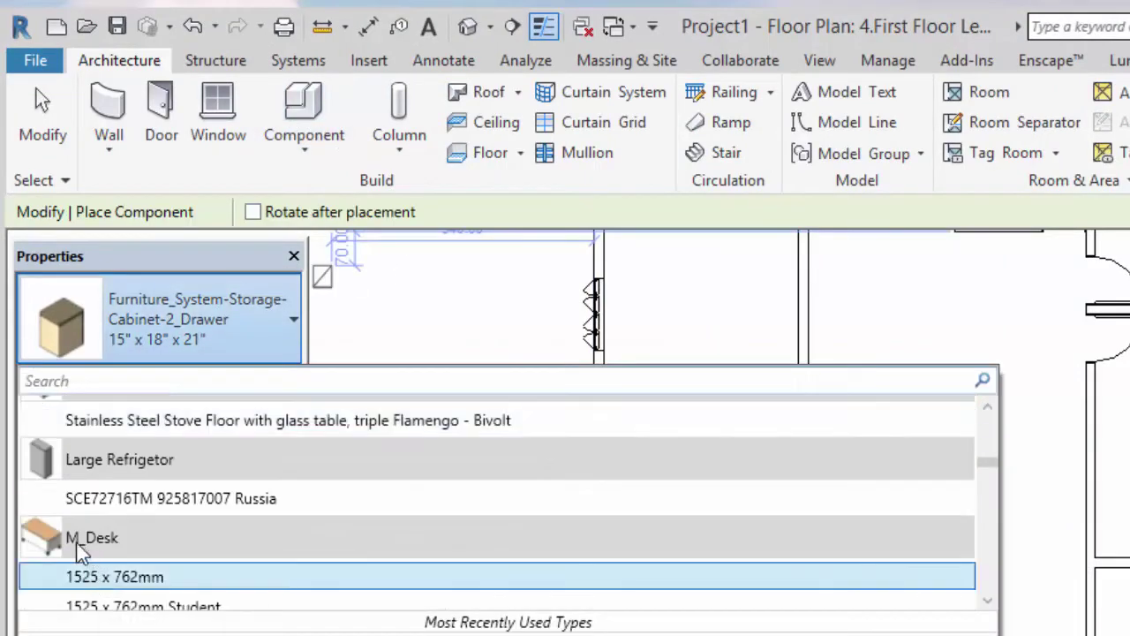
scroll(97, 555, down, 2)
scroll(89, 543, down, 1)
scroll(106, 503, down, 2)
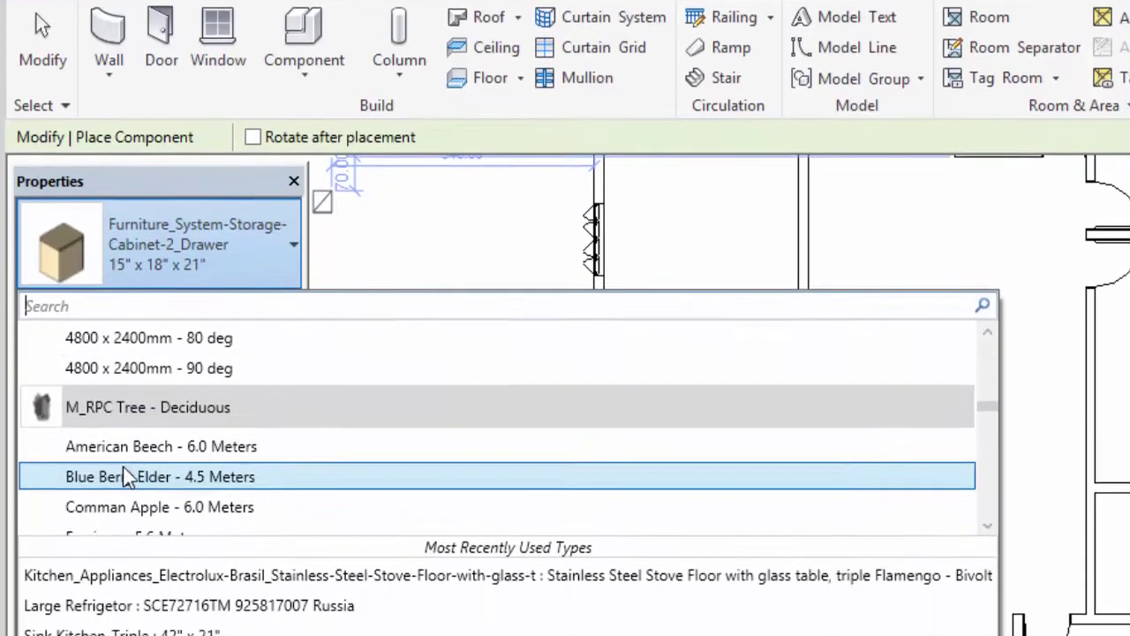
scroll(88, 424, down, 2)
scroll(80, 380, down, 2)
scroll(80, 378, down, 3)
scroll(75, 385, down, 2)
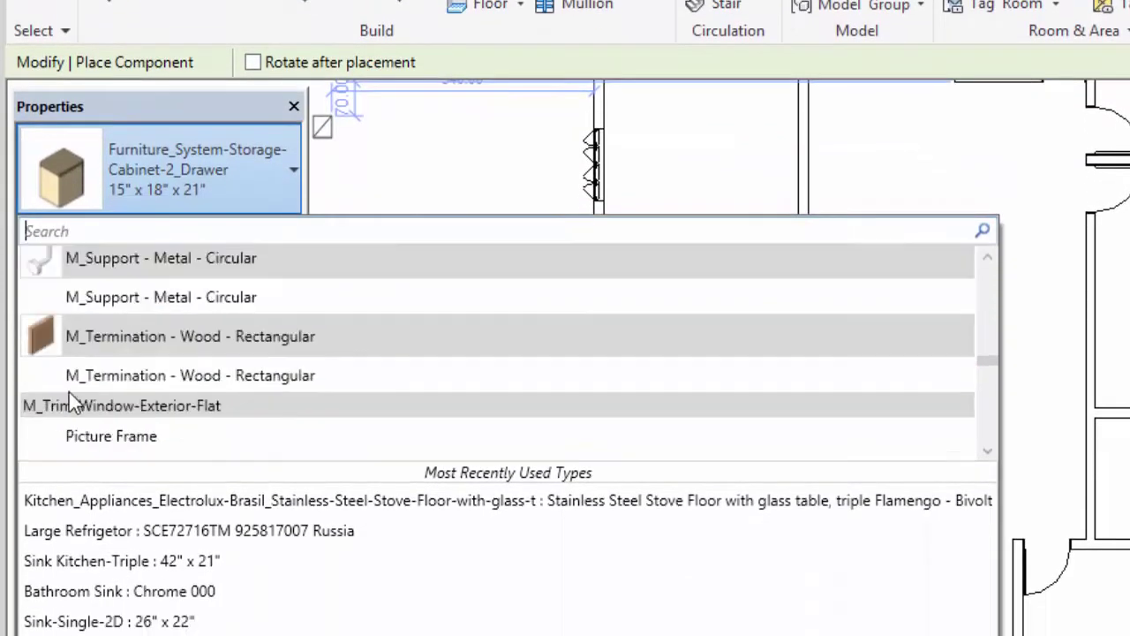
scroll(71, 391, down, 2)
scroll(77, 391, down, 2)
scroll(78, 390, down, 2)
scroll(65, 388, up, 1)
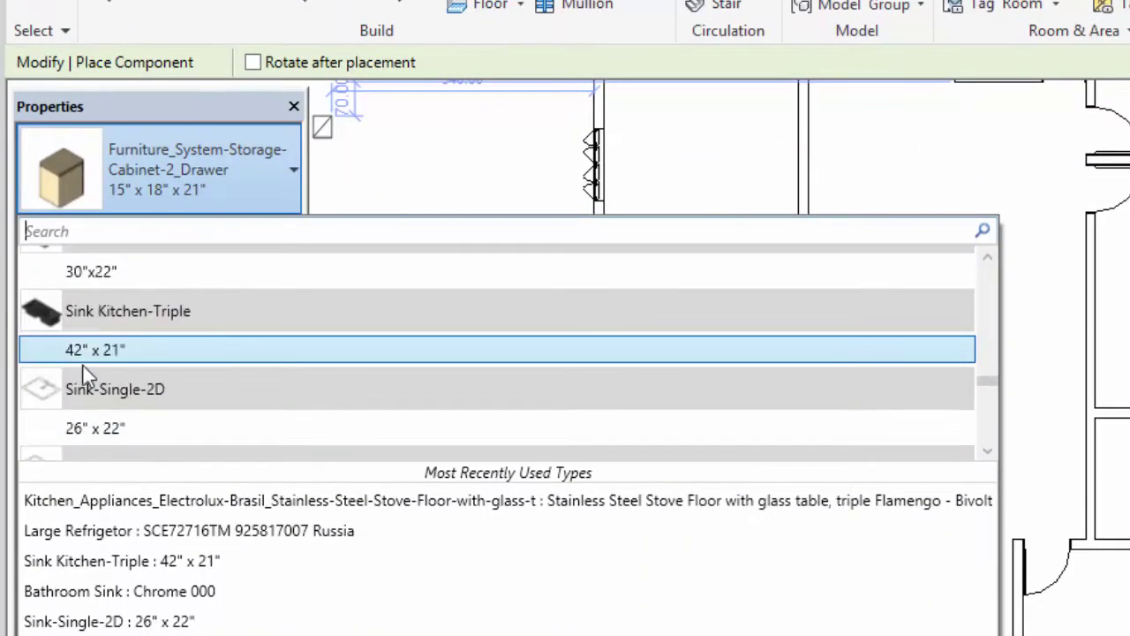
scroll(83, 365, down, 2)
scroll(60, 360, down, 2)
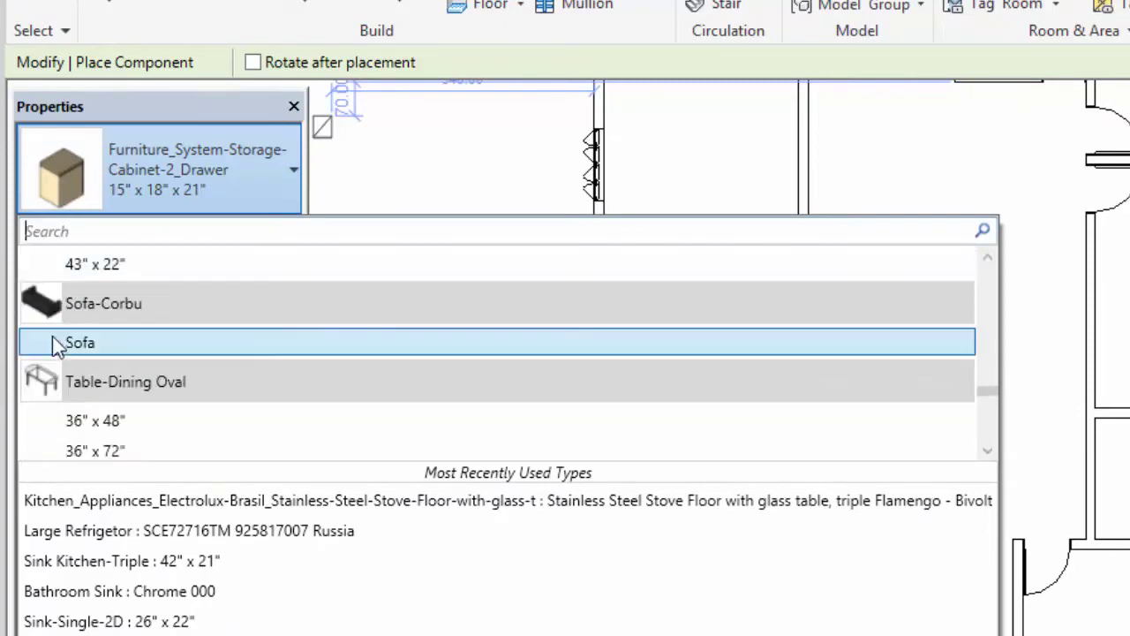
click(82, 351)
Rotate the Sofa-Corbu sofa upright and place it right of the armchair.
scroll(798, 397, down, 3)
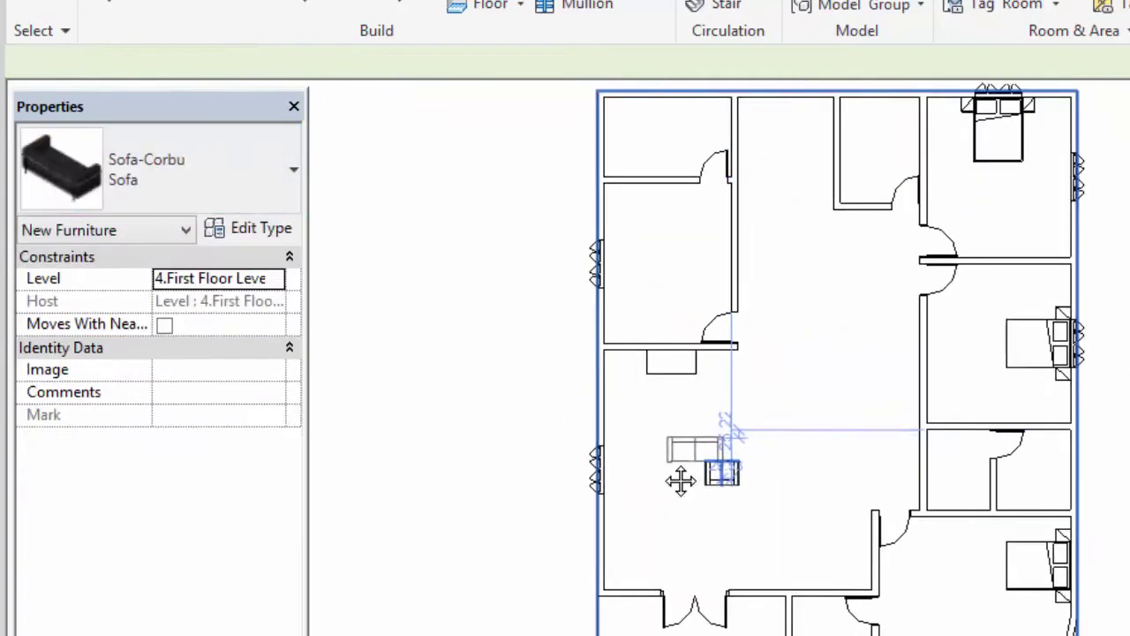
scroll(681, 480, up, 3)
scroll(623, 491, up, 2)
key(space)
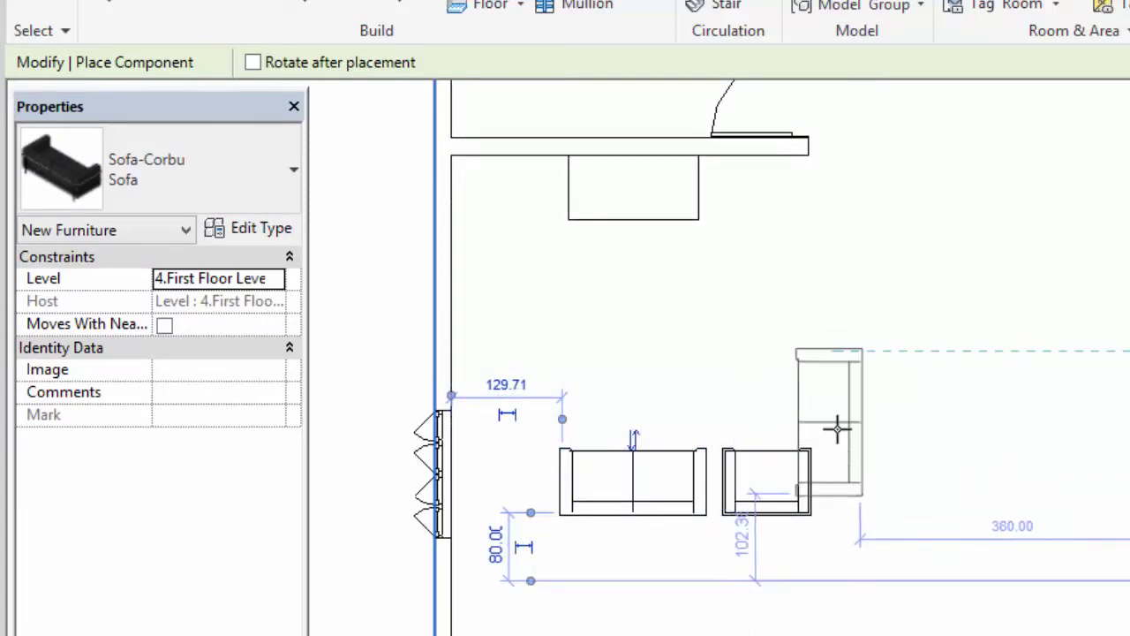
click(846, 336)
scroll(671, 370, down, 2)
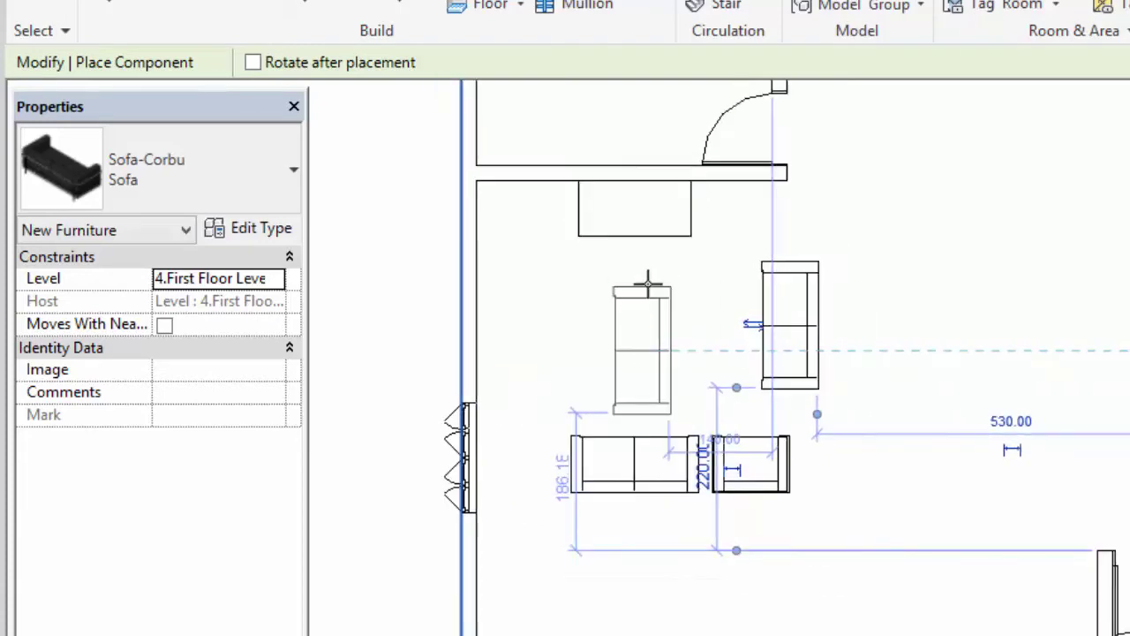
click(194, 198)
Pick the Table-Dining Oval 36" x 72" type and rotate it horizontally in the seating area.
scroll(89, 348, up, 3)
scroll(88, 348, up, 3)
scroll(88, 349, up, 3)
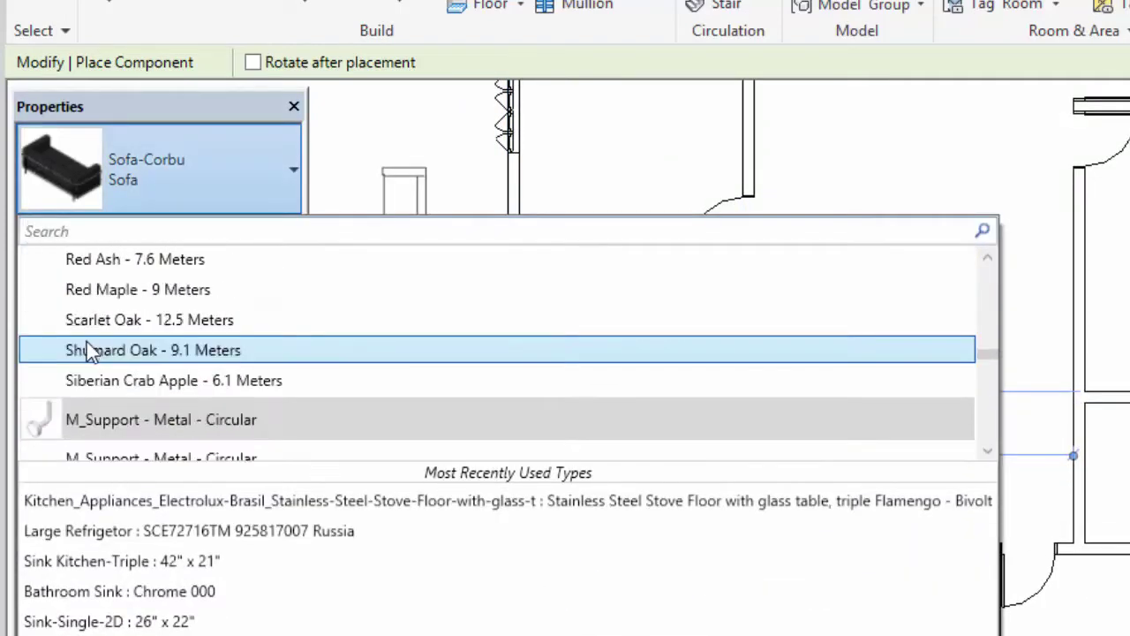
scroll(87, 350, up, 3)
scroll(75, 348, up, 3)
scroll(75, 347, up, 3)
scroll(53, 348, up, 3)
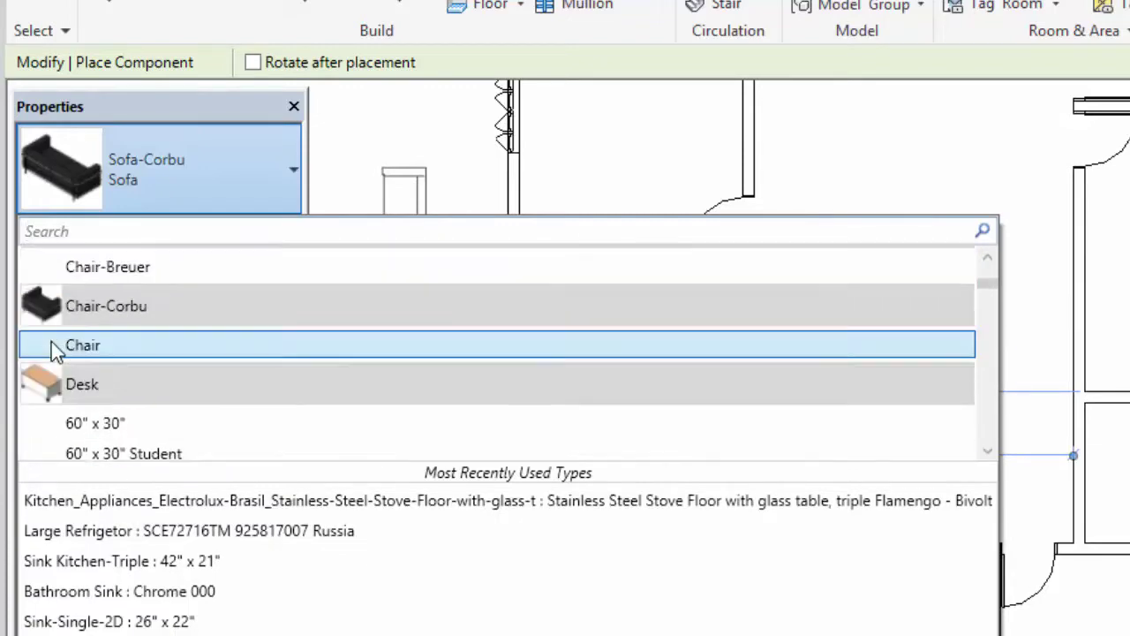
scroll(53, 349, up, 3)
scroll(54, 349, down, 3)
scroll(57, 348, down, 3)
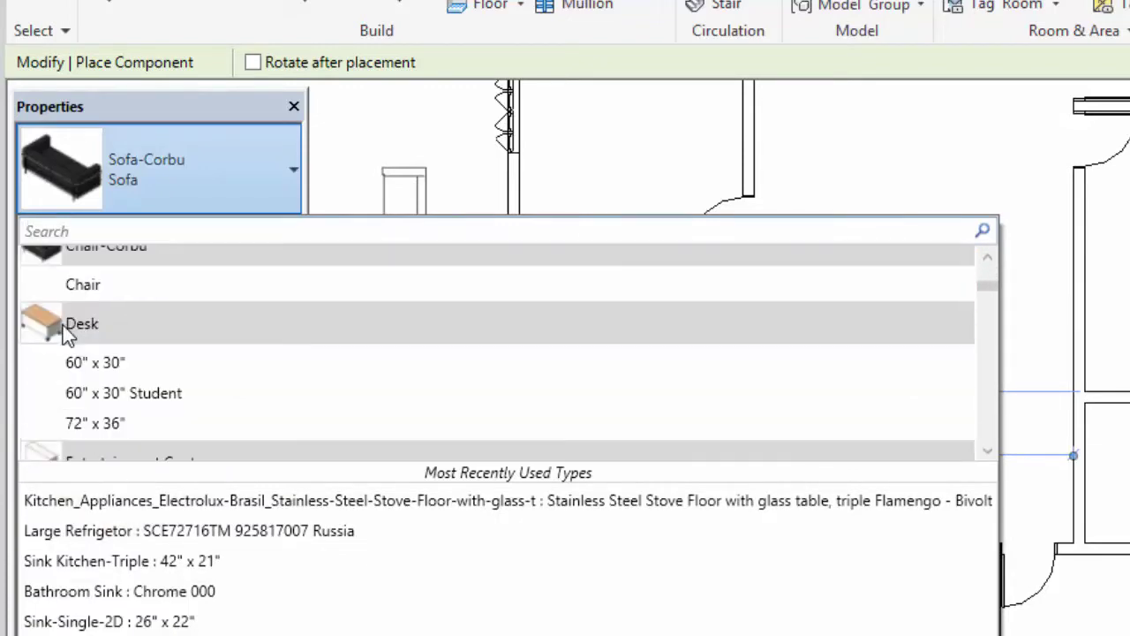
scroll(58, 346, down, 3)
scroll(62, 345, down, 3)
scroll(60, 336, down, 3)
scroll(61, 341, down, 3)
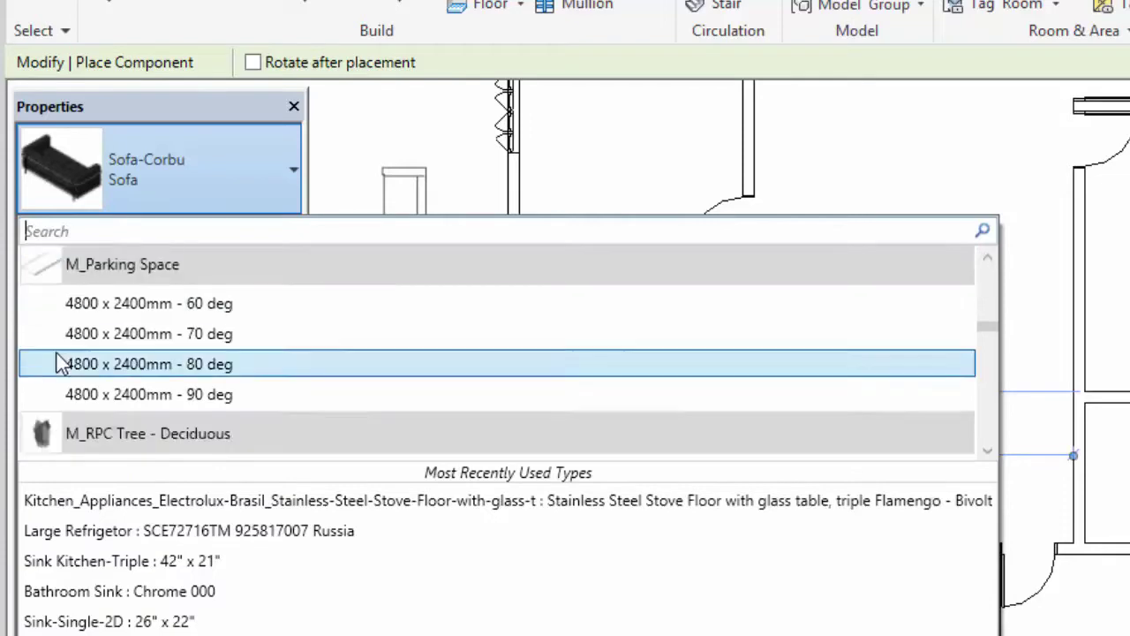
scroll(58, 353, down, 3)
scroll(55, 356, down, 3)
scroll(54, 357, down, 3)
scroll(55, 358, down, 3)
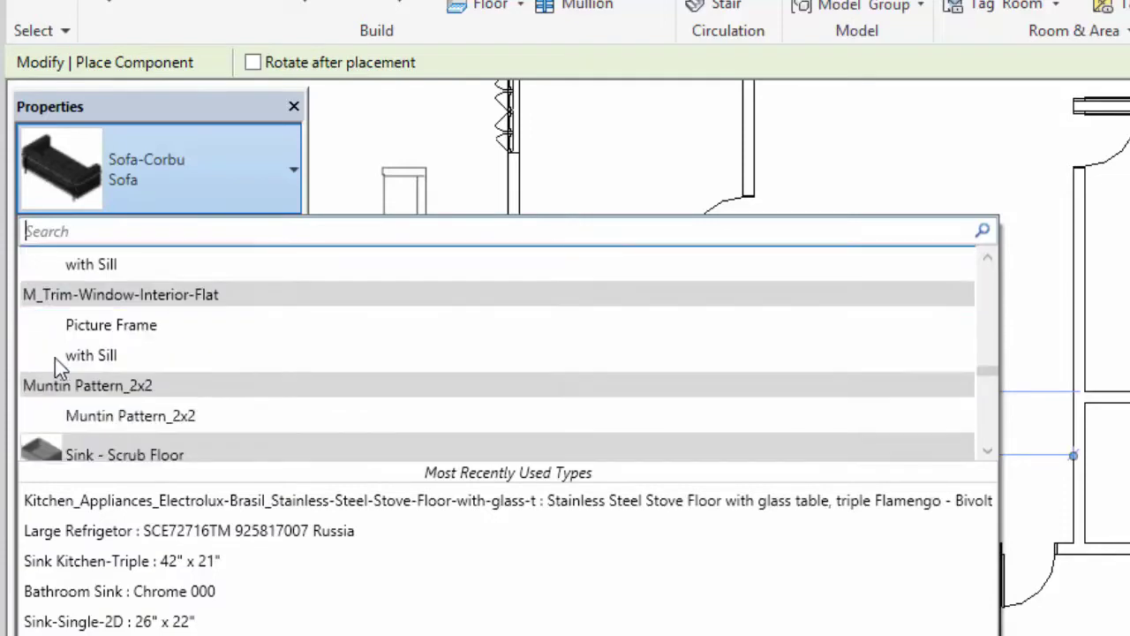
scroll(55, 359, down, 3)
scroll(55, 362, down, 3)
scroll(55, 371, down, 3)
scroll(46, 388, down, 3)
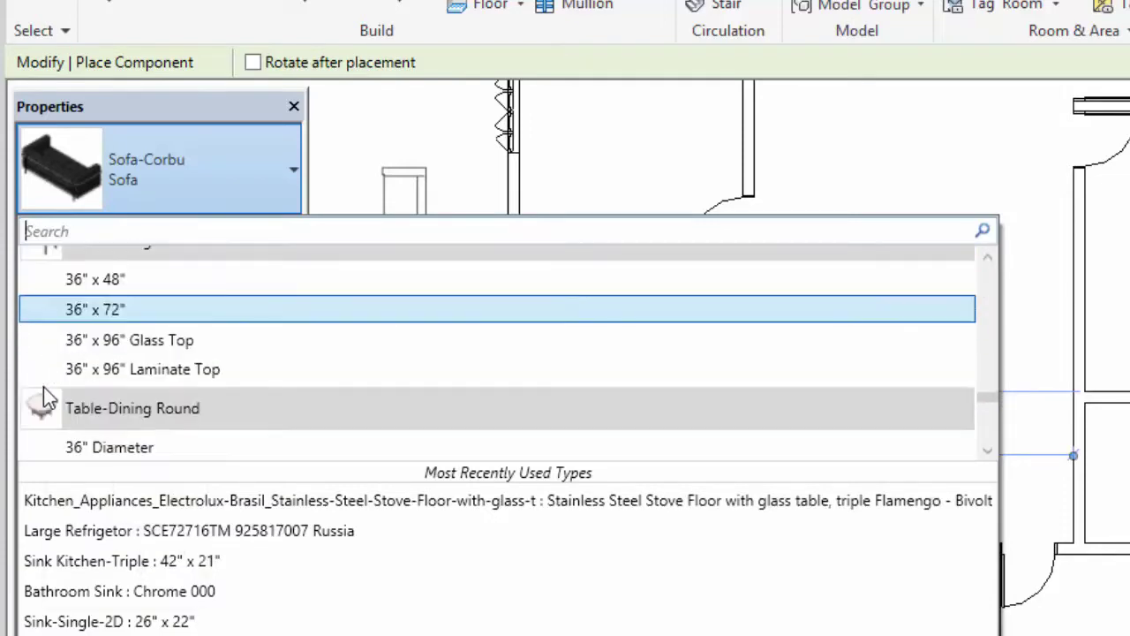
scroll(44, 393, up, 3)
key(Escape)
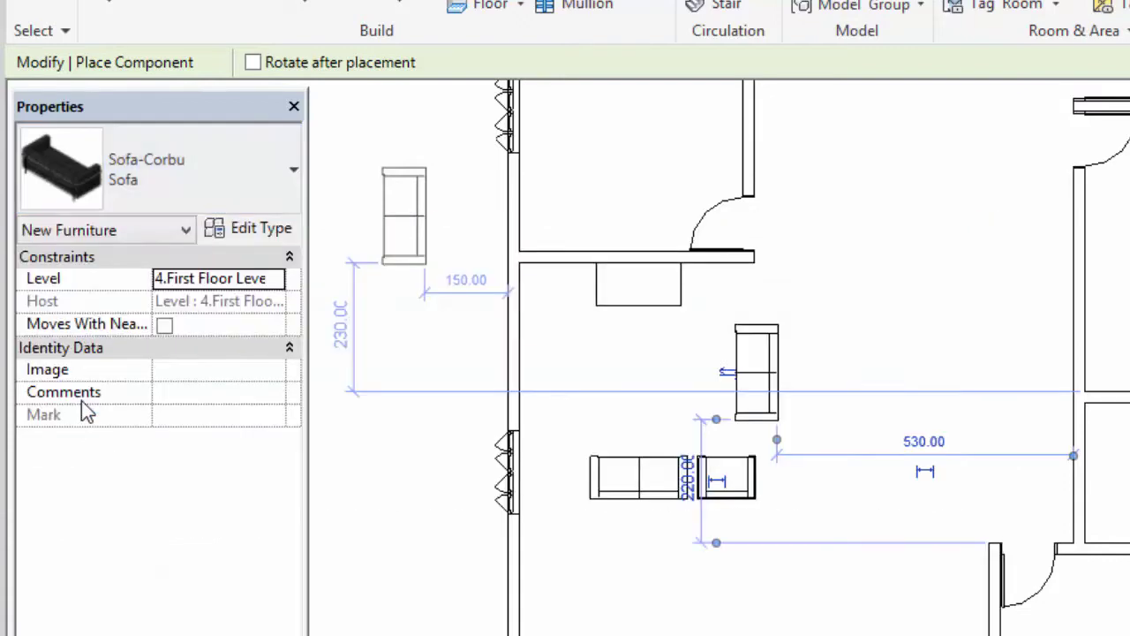
click(140, 175)
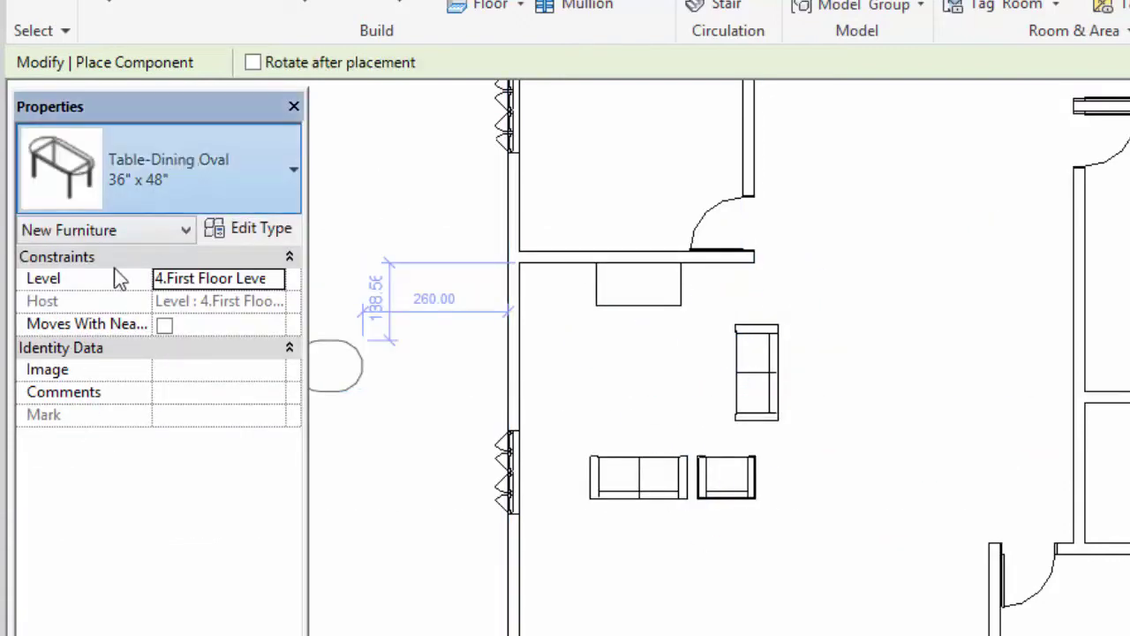
click(88, 429)
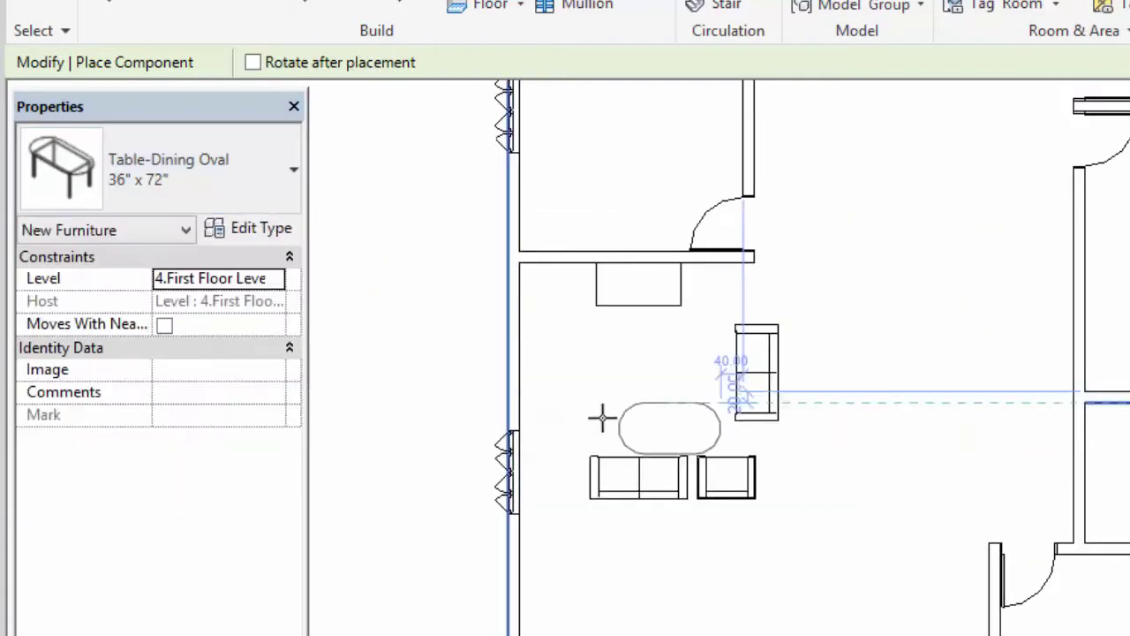
scroll(650, 398, up, 2)
scroll(687, 405, up, 3)
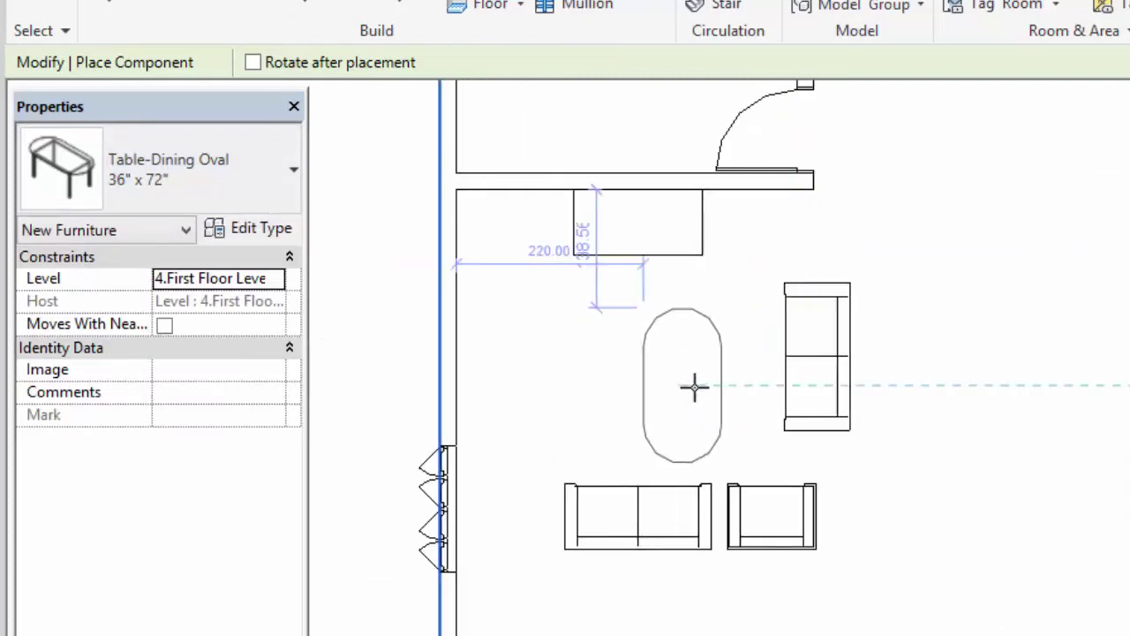
key(space)
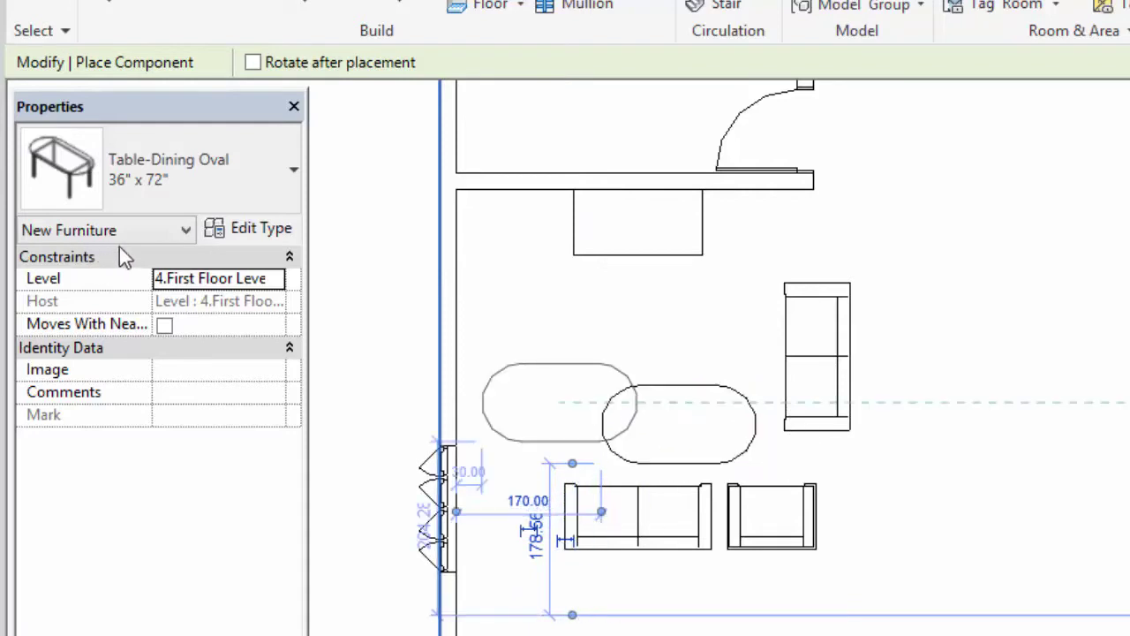
Place a Table-Dining Round 36" Diameter table beside the armchair.
click(126, 198)
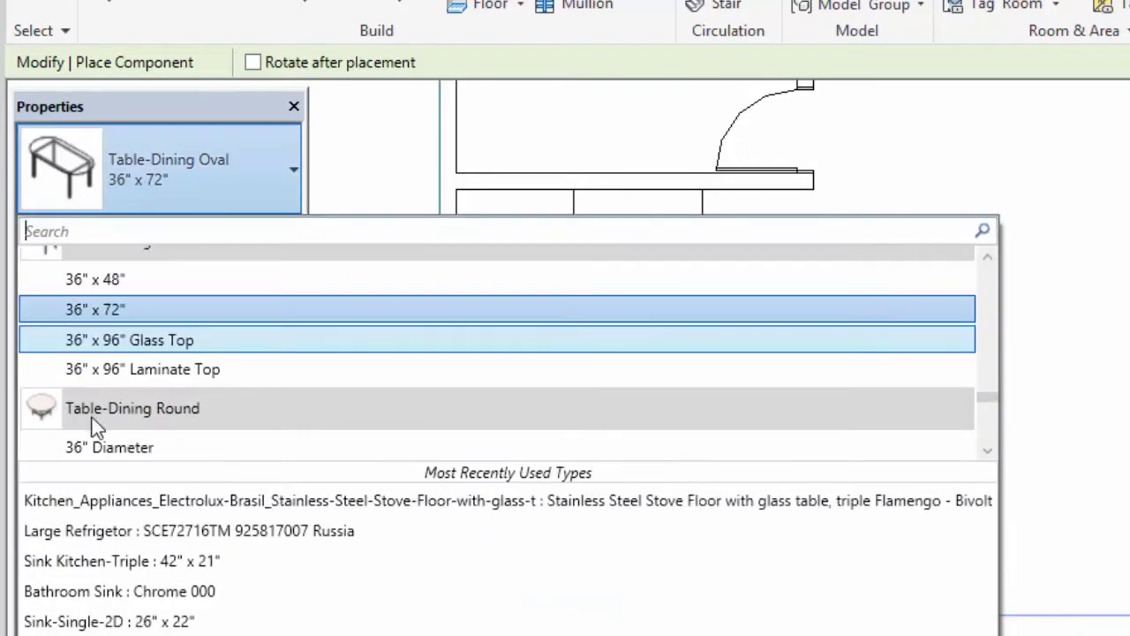
click(88, 448)
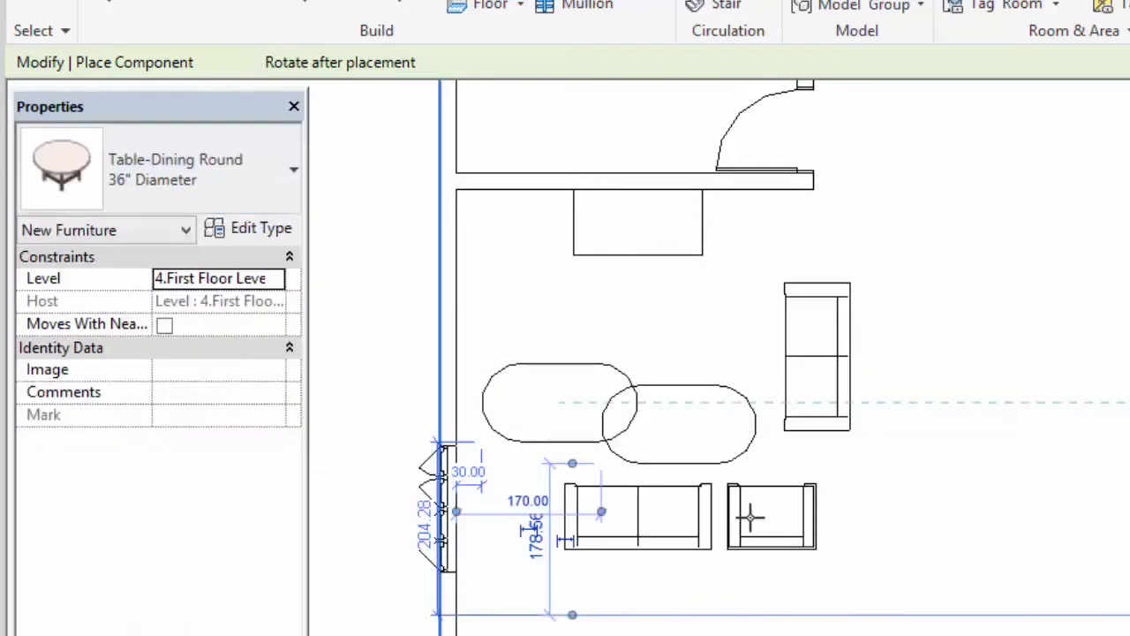
click(870, 497)
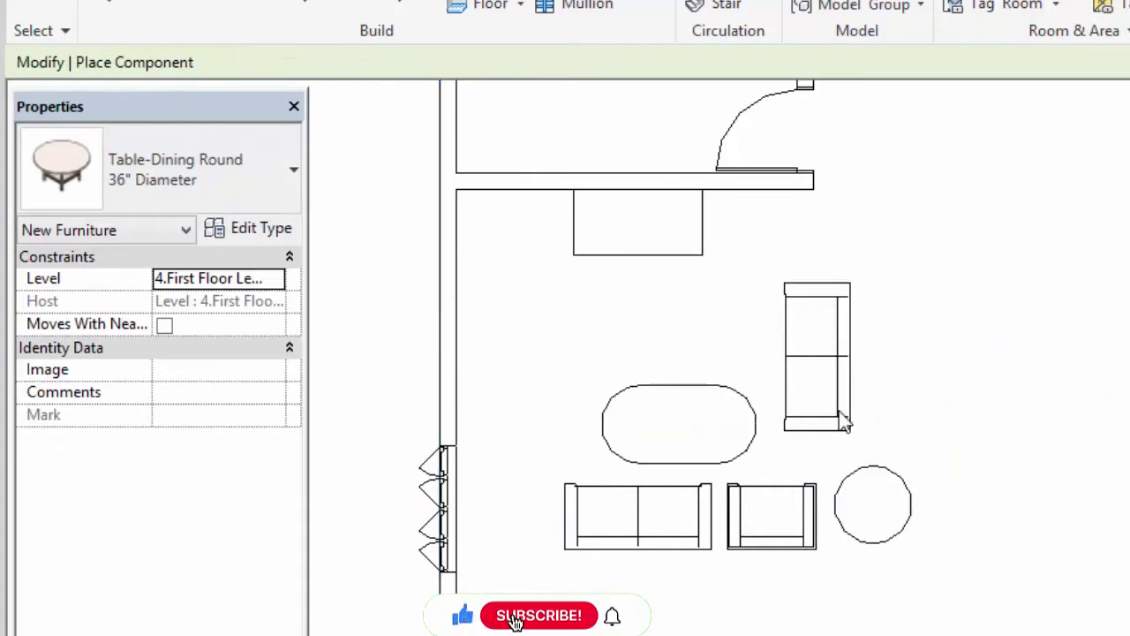
key(Escape)
Shift the upright sofa slightly right to line it up with the group.
drag(841, 392, 853, 425)
key(Right)
key(Right)
key(Right)
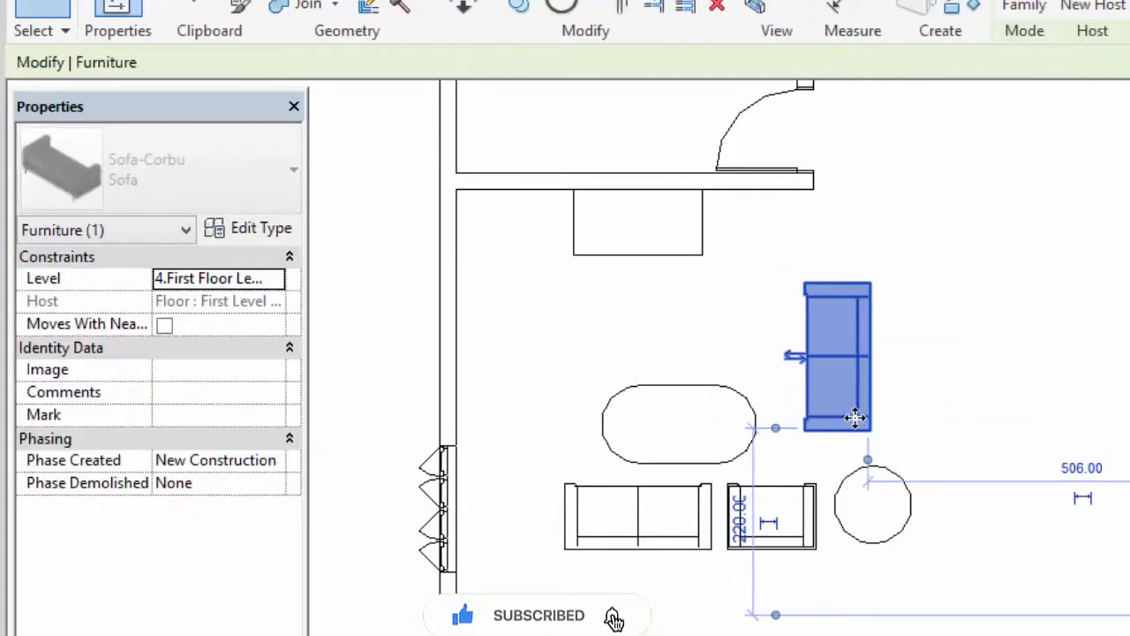
key(Right)
key(Right)
key(Right)
key(Right)
key(Right)
key(Left)
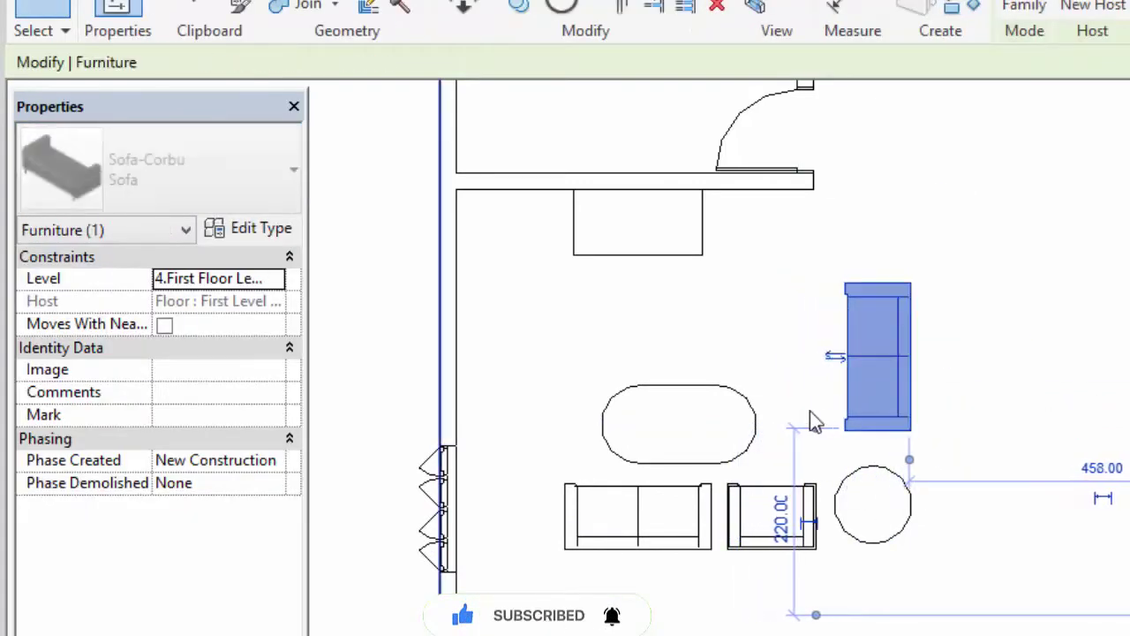
key(Left)
Nudge the long sofa, the armchair and the round table down.
click(697, 410)
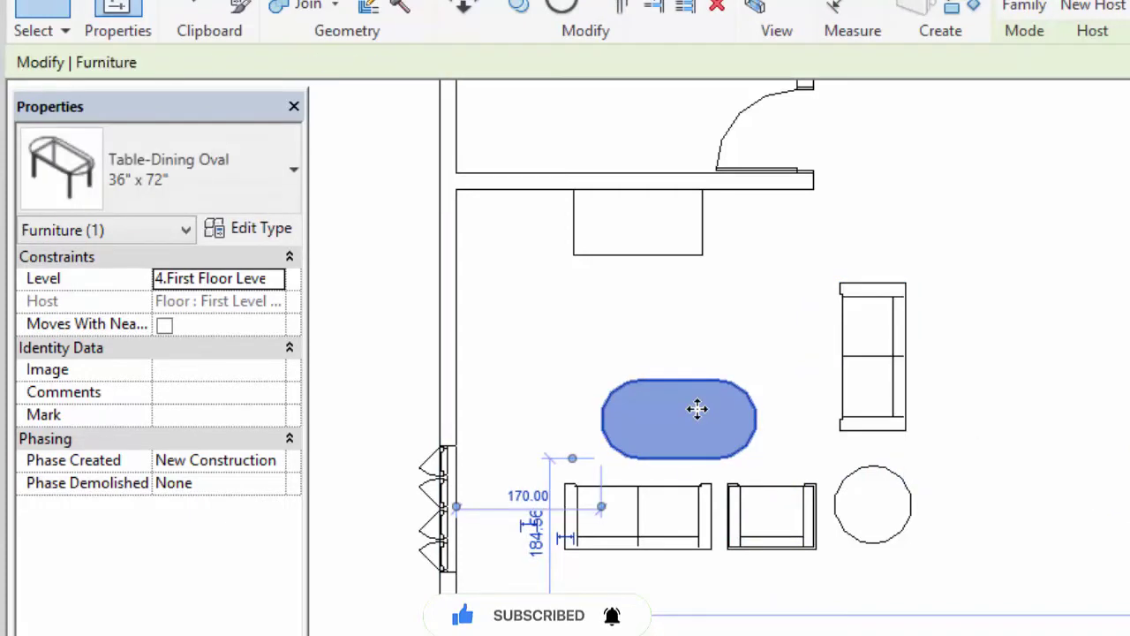
click(653, 527)
key(Down)
key(Down)
key(Down)
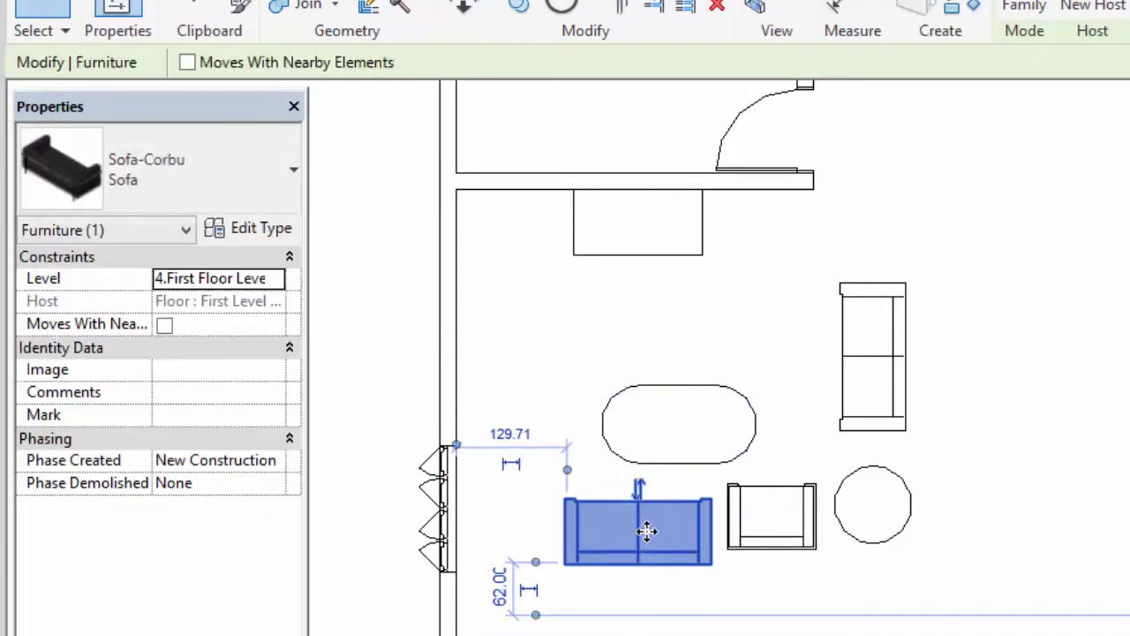
click(759, 536)
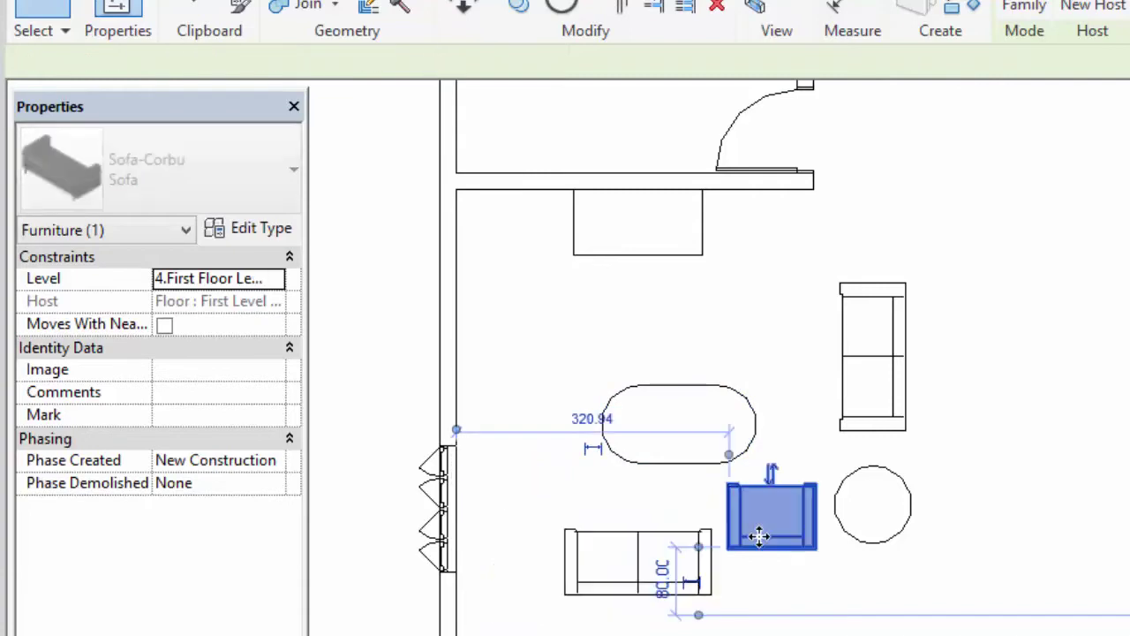
key(Down)
key(Down)
click(870, 543)
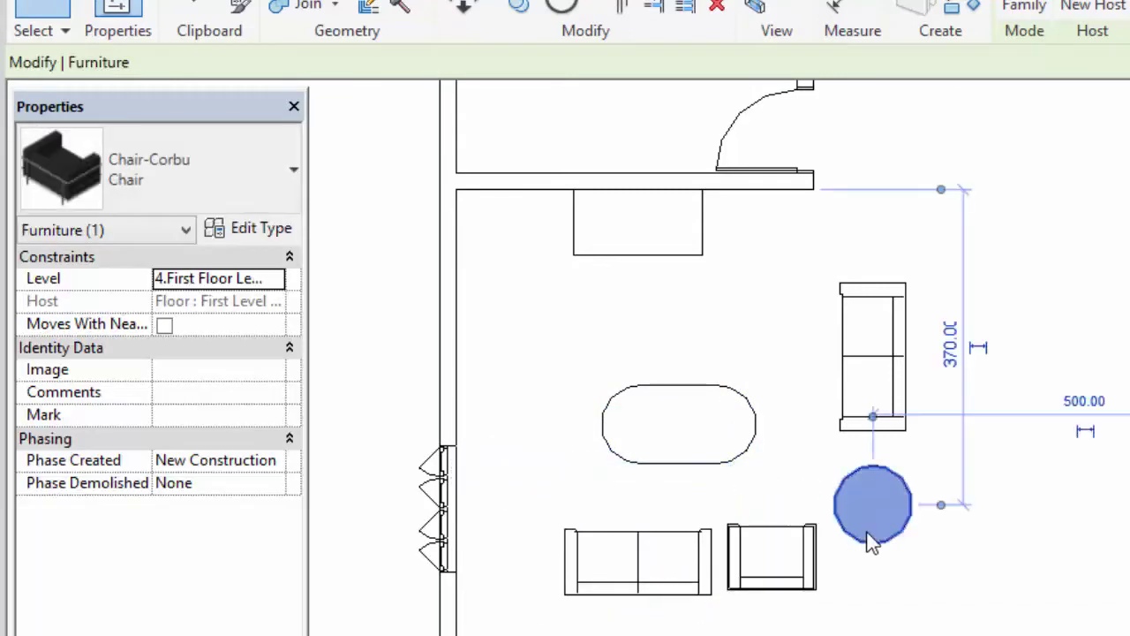
key(Down)
key(Down)
key(Down)
key(Right)
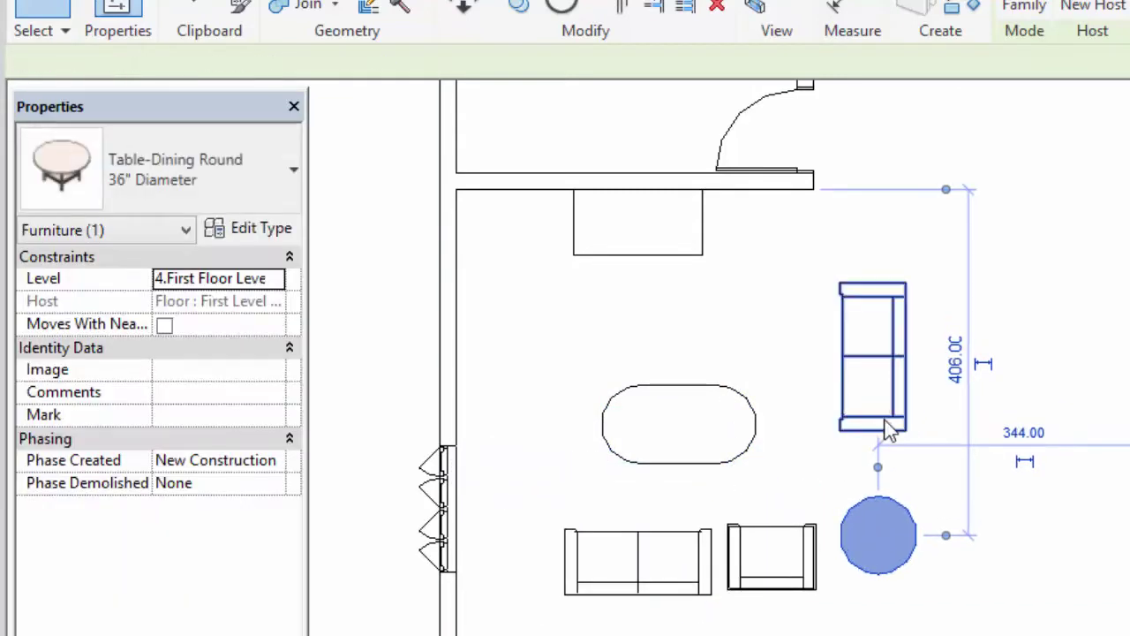
Fine-tune the upright sofa, round table and oval table into a tighter cluster.
click(886, 421)
key(Down)
key(Down)
key(Down)
key(Down)
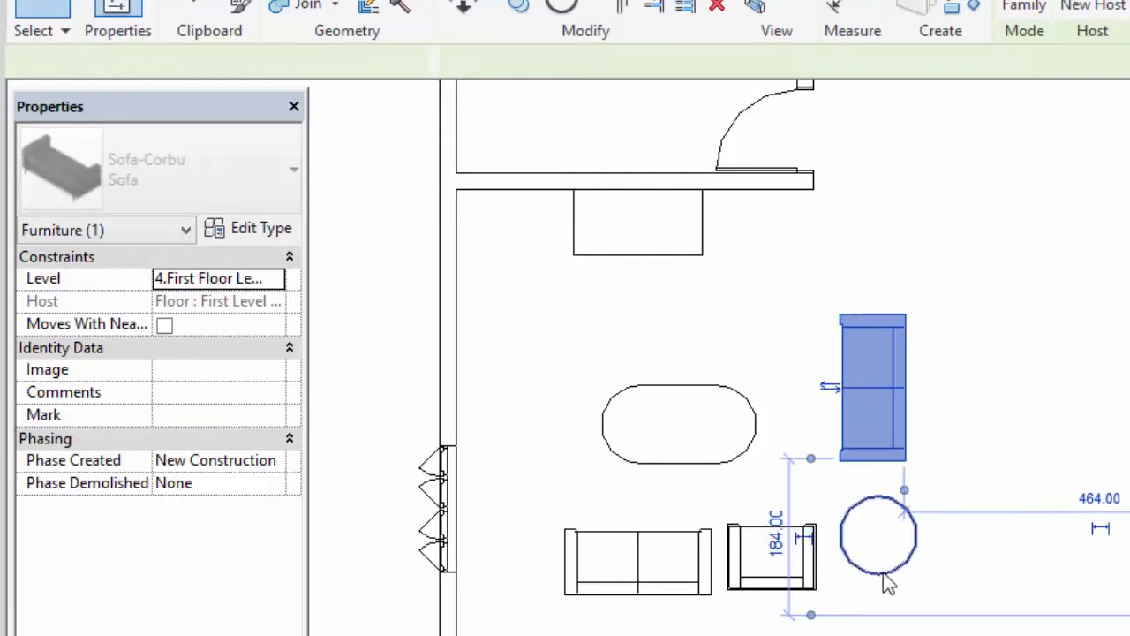
click(881, 565)
key(Down)
key(Down)
key(Down)
click(724, 462)
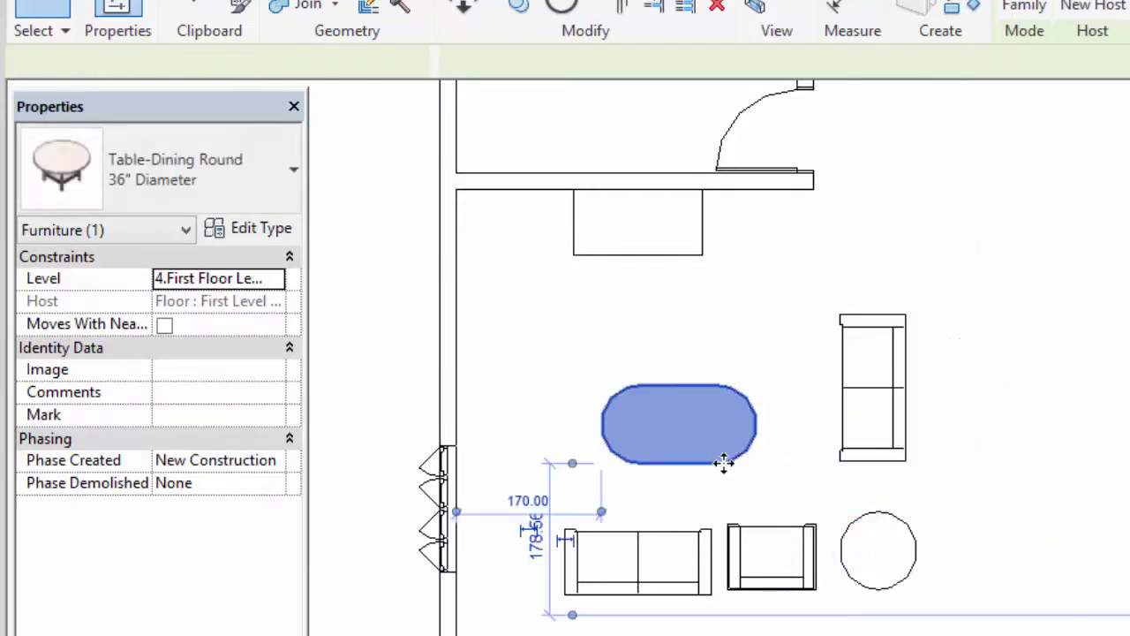
key(Down)
key(Down)
key(Down)
click(748, 572)
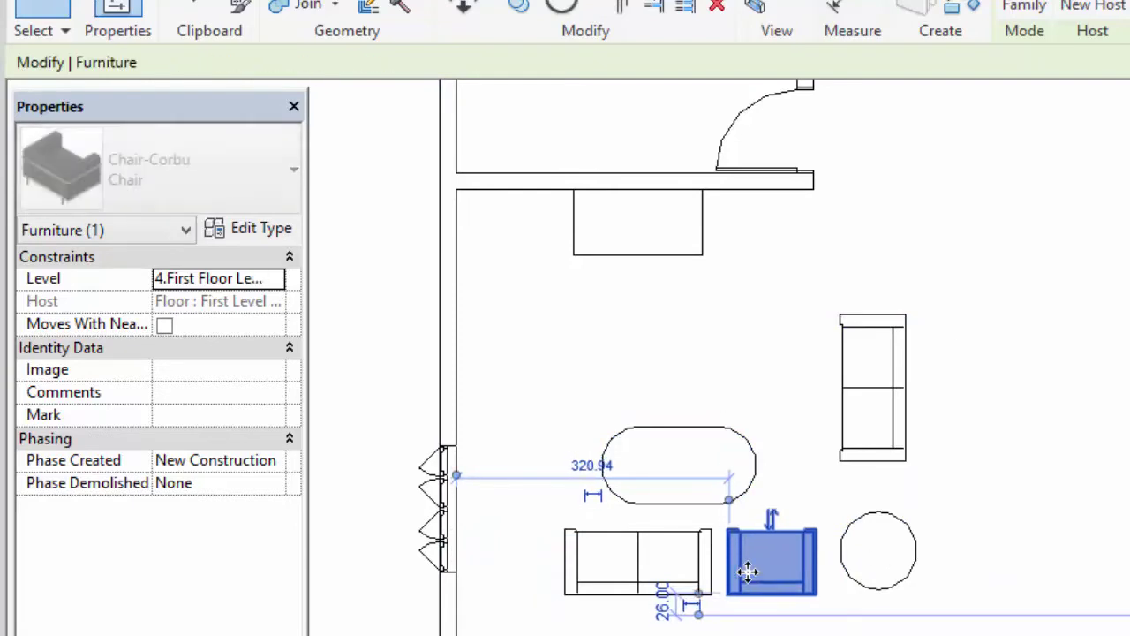
click(863, 585)
click(867, 458)
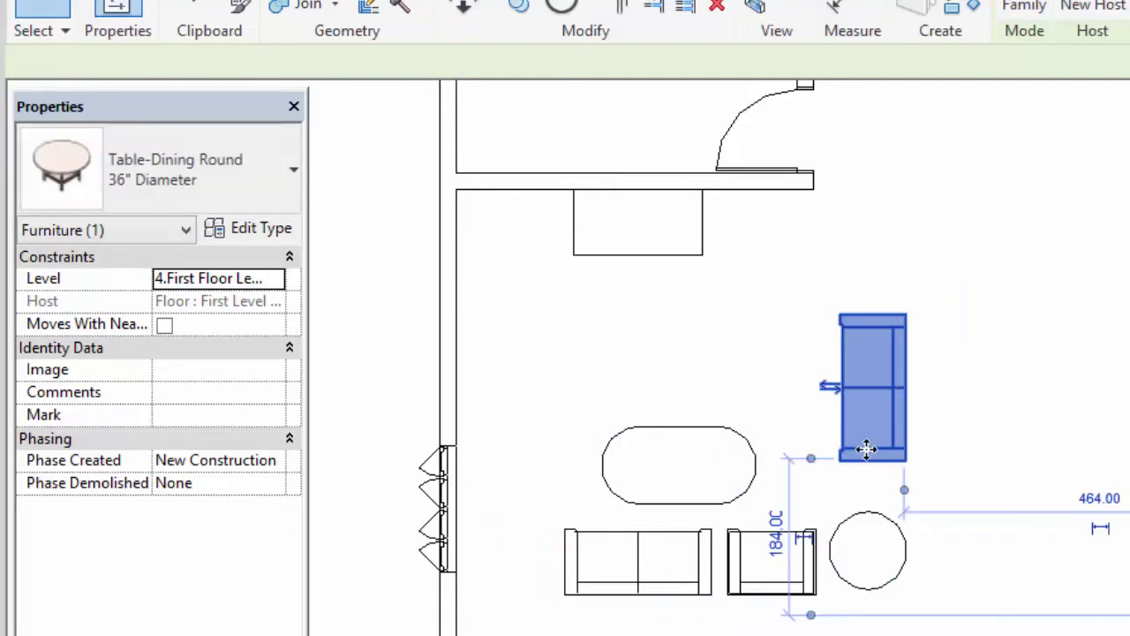
key(Down)
key(Down)
key(Down)
click(687, 479)
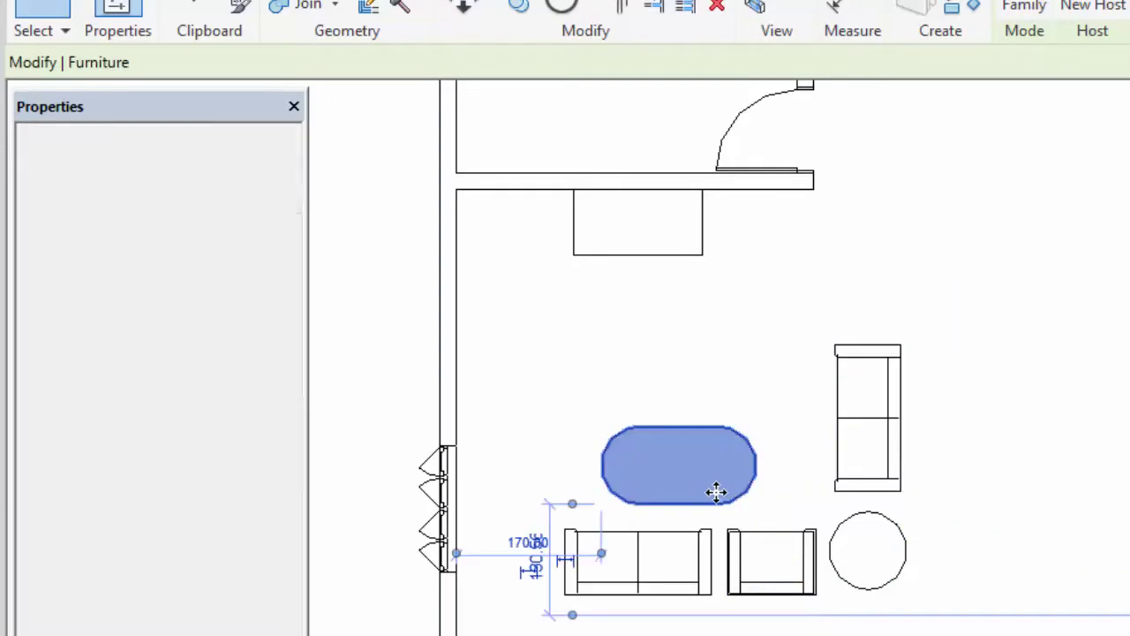
drag(716, 489, 721, 494)
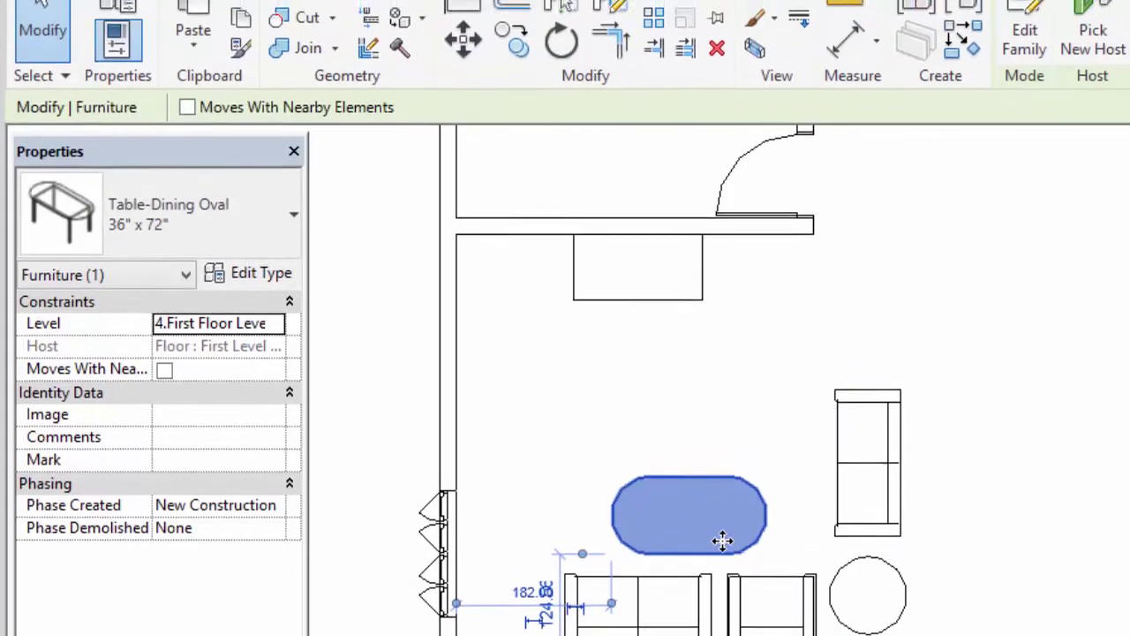
key(Escape)
Place a TV - Flat Screen 46" component just below the desk with CM.
key(c)
key(m)
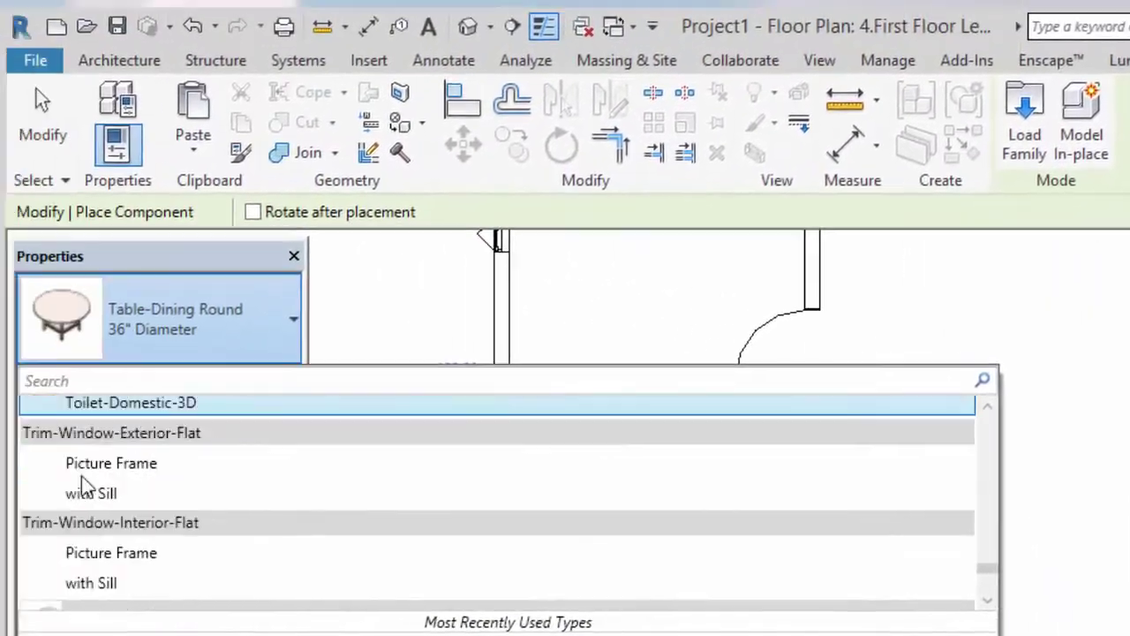
scroll(76, 424, down, 3)
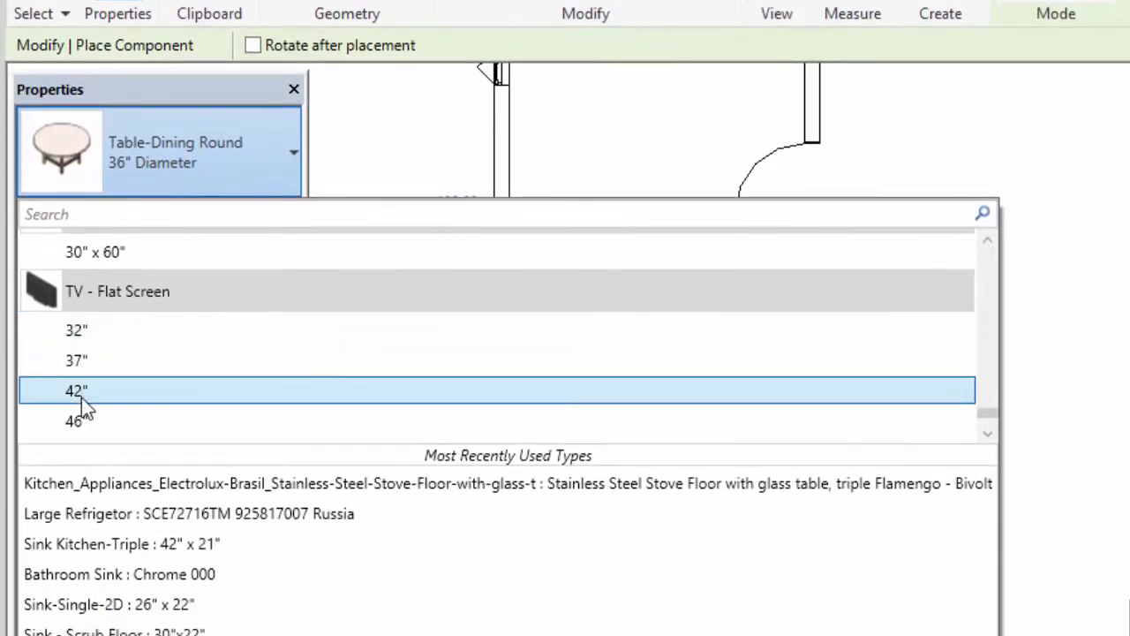
click(81, 421)
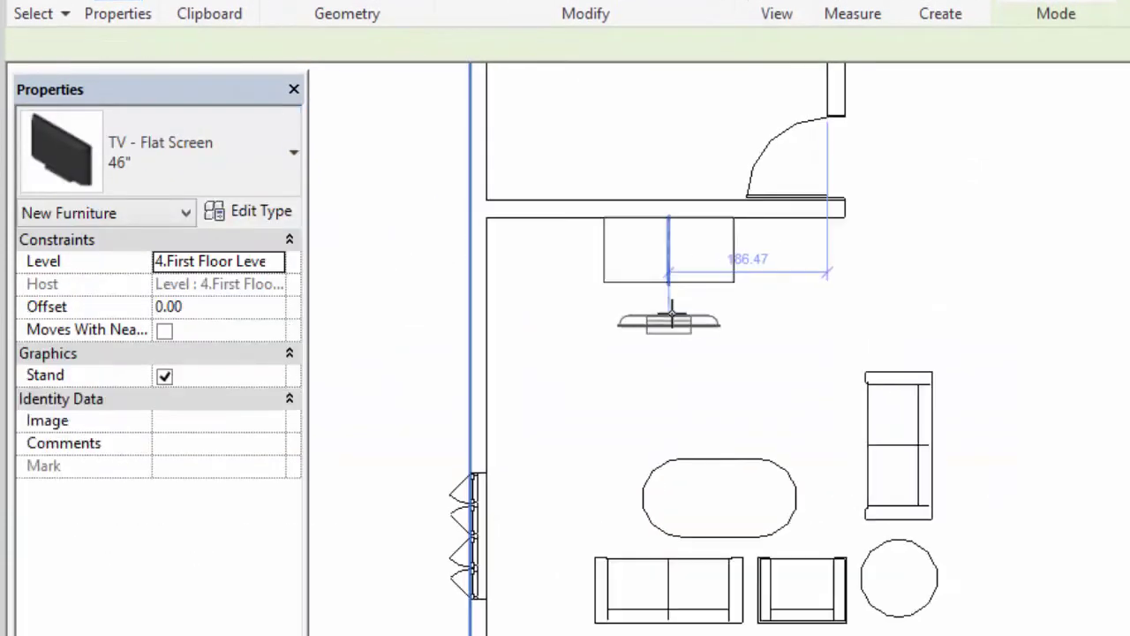
click(674, 303)
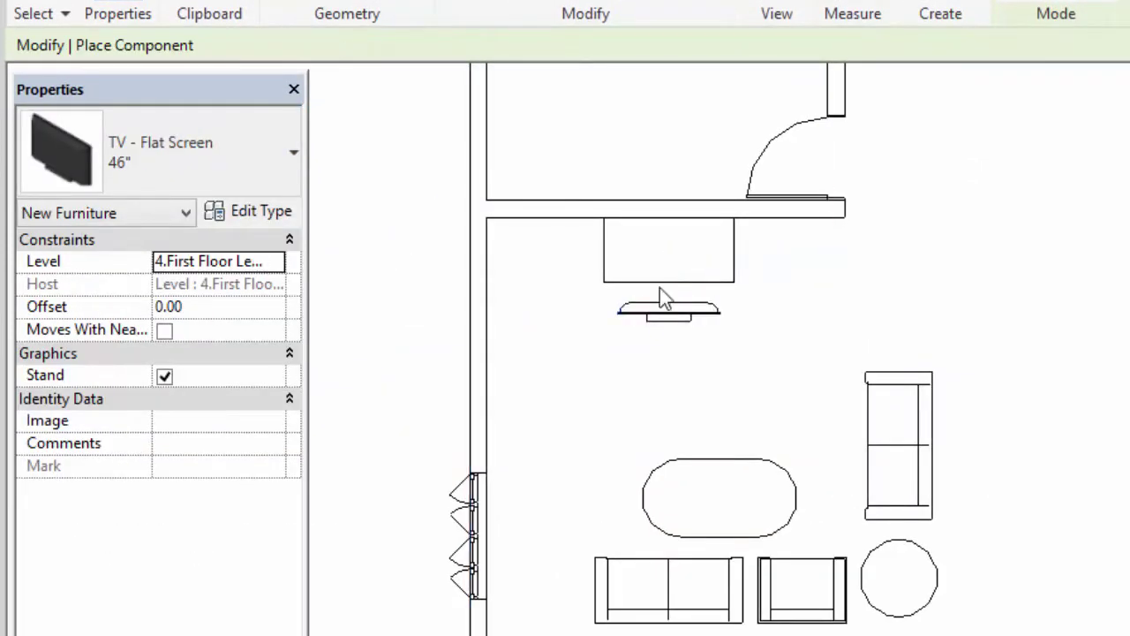
key(Escape)
key(Escape)
click(662, 277)
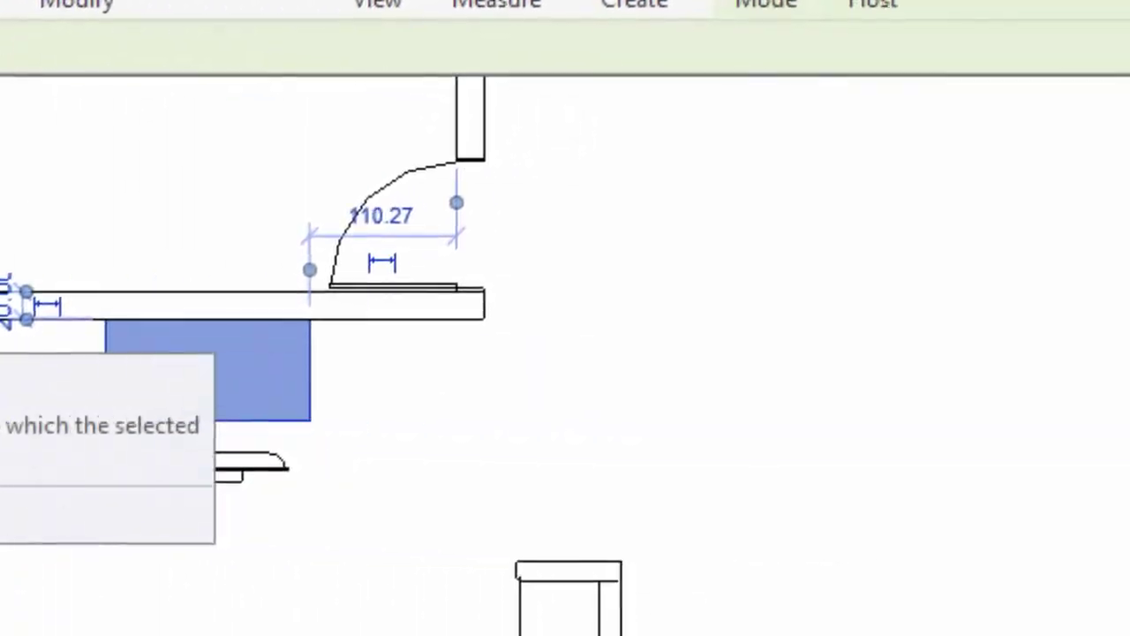
Look up the desk's 76.20 type height, then select the placed TV.
click(329, 276)
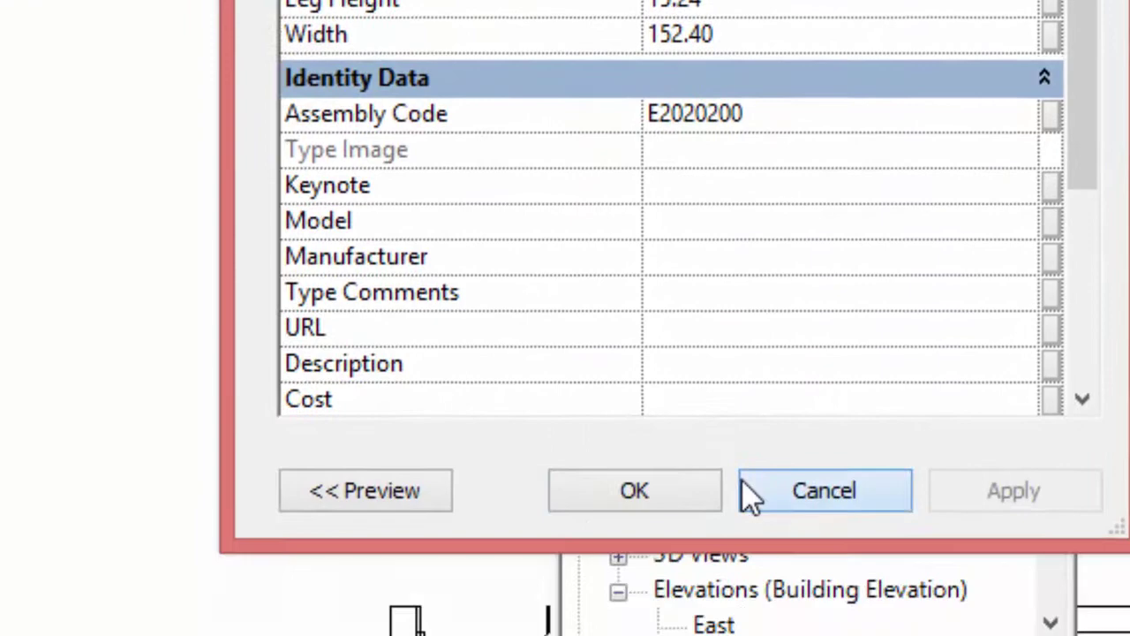
click(746, 488)
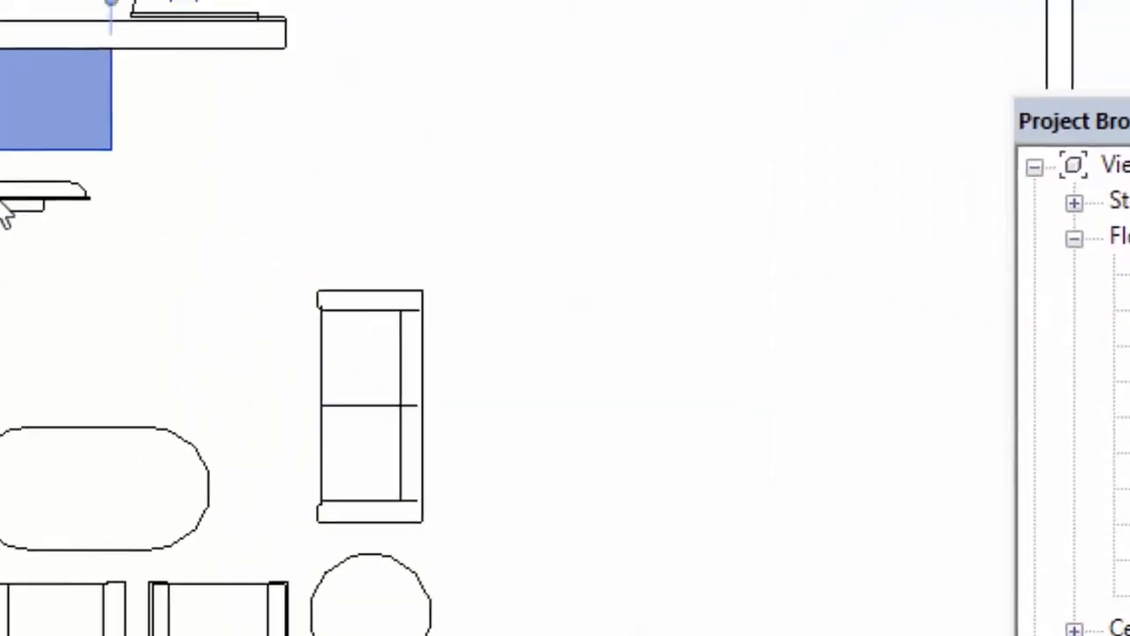
click(408, 311)
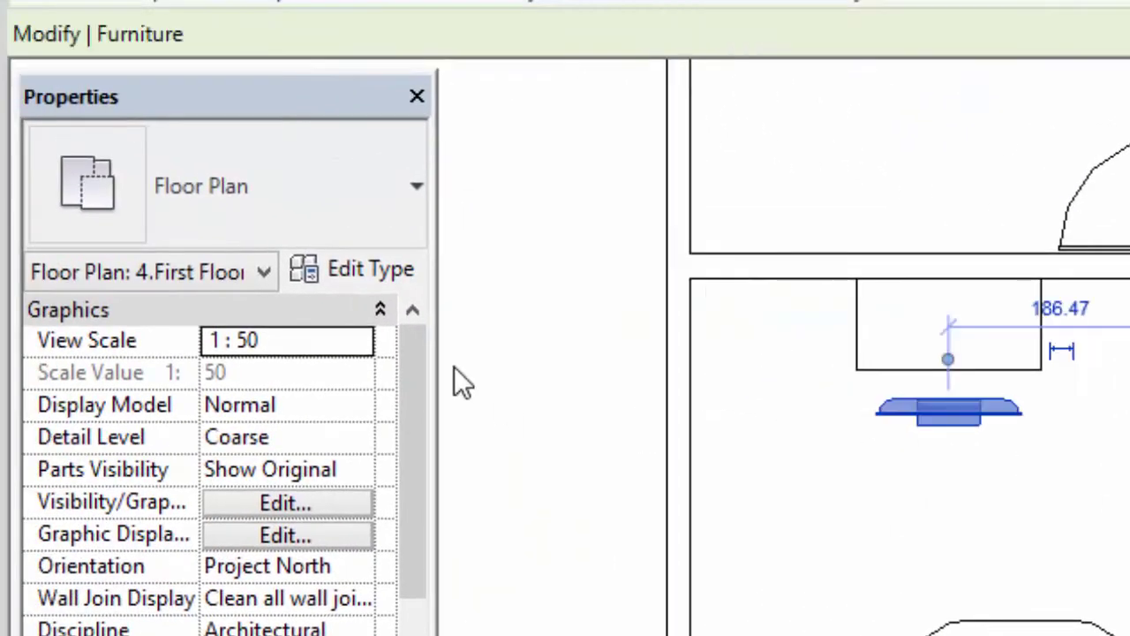
click(263, 405)
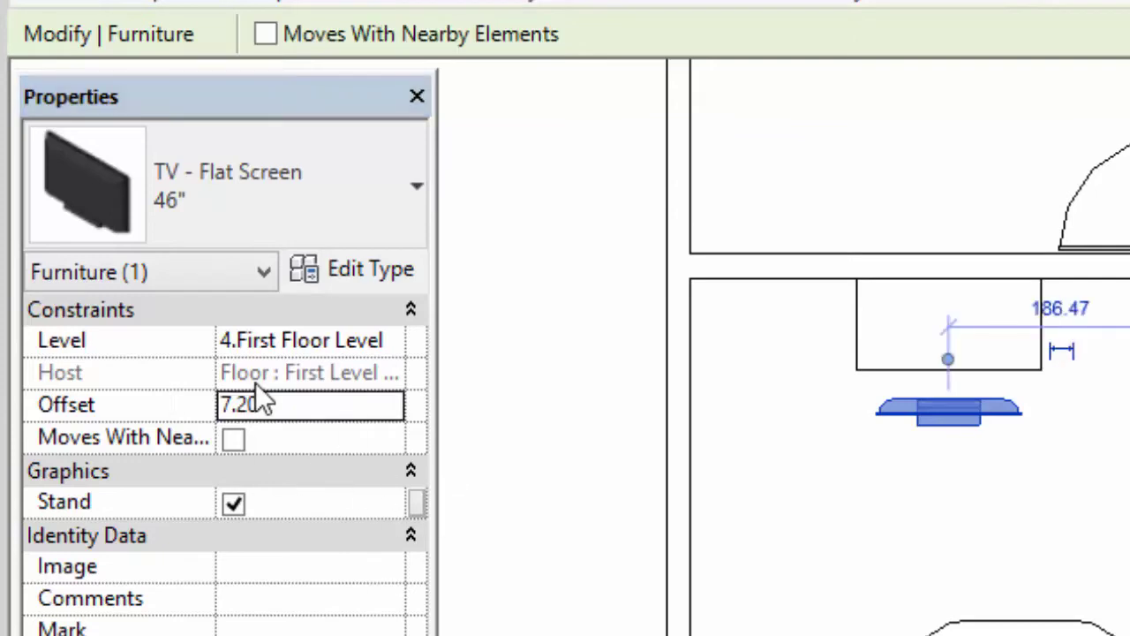
Set the TV's Offset to 76.20 and switch to the default 3D view.
click(287, 406)
text(7)
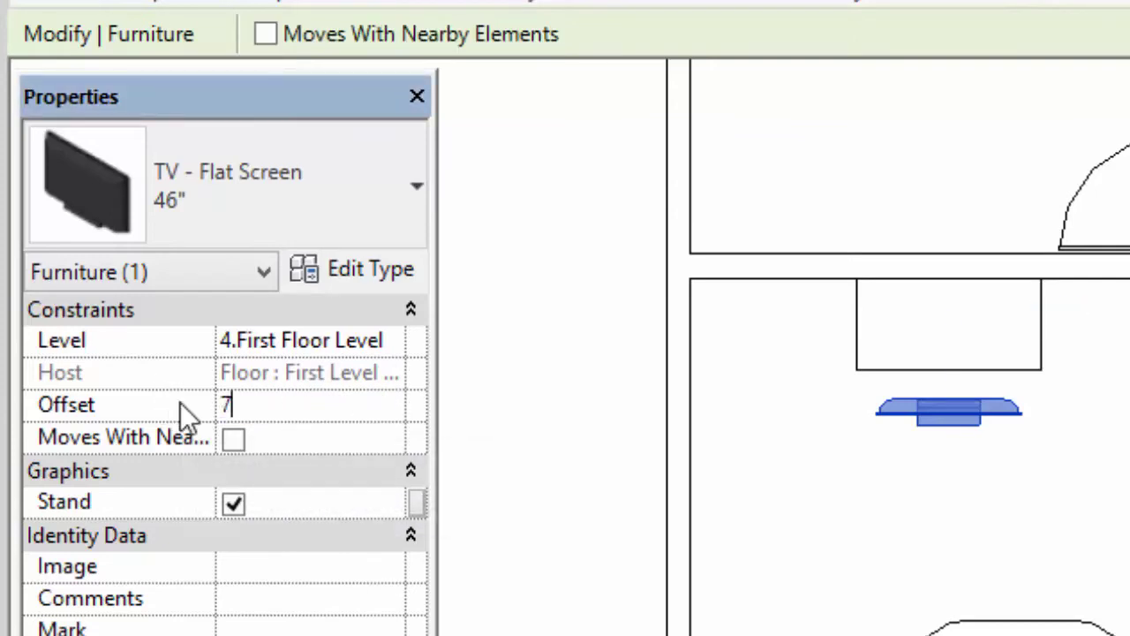
key(BackSpace)
text(7)
text(6.20)
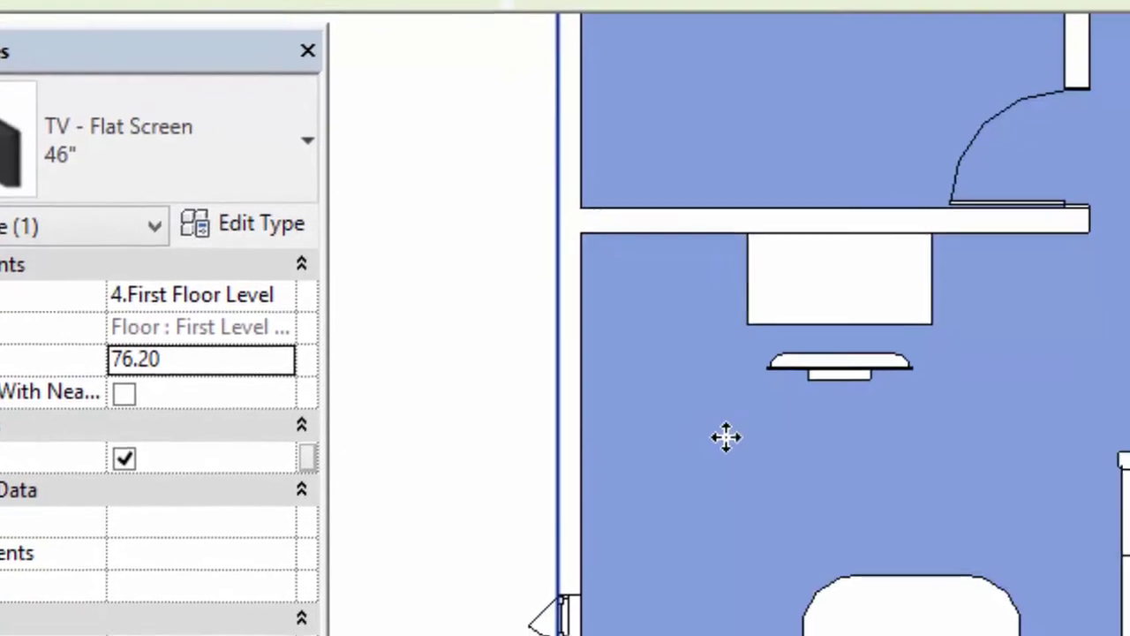
click(722, 374)
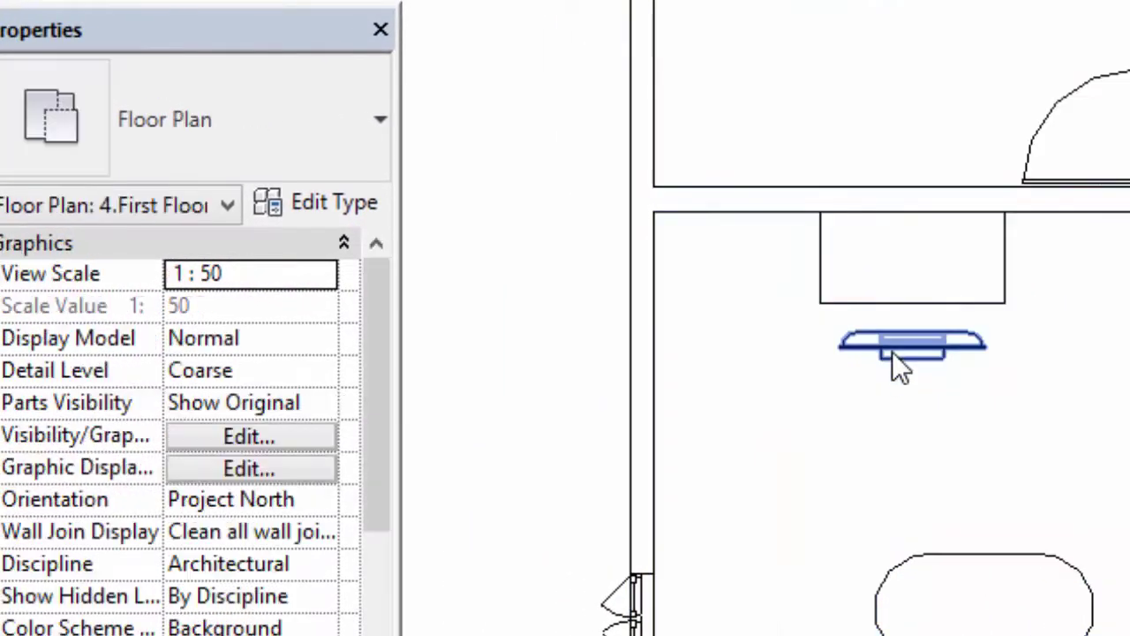
click(893, 346)
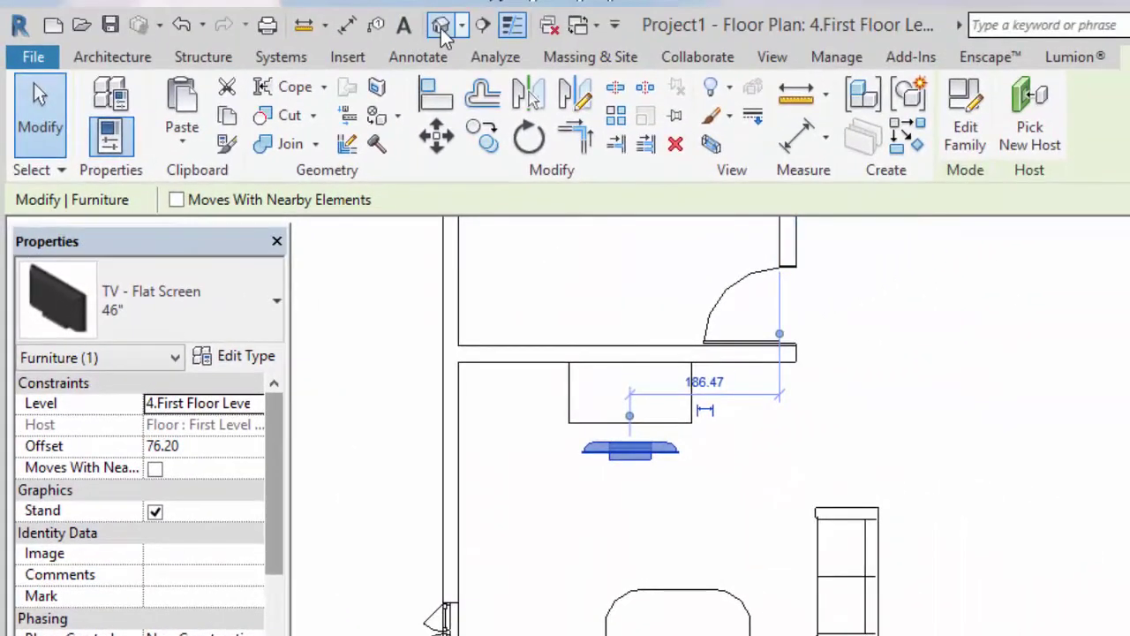
click(441, 28)
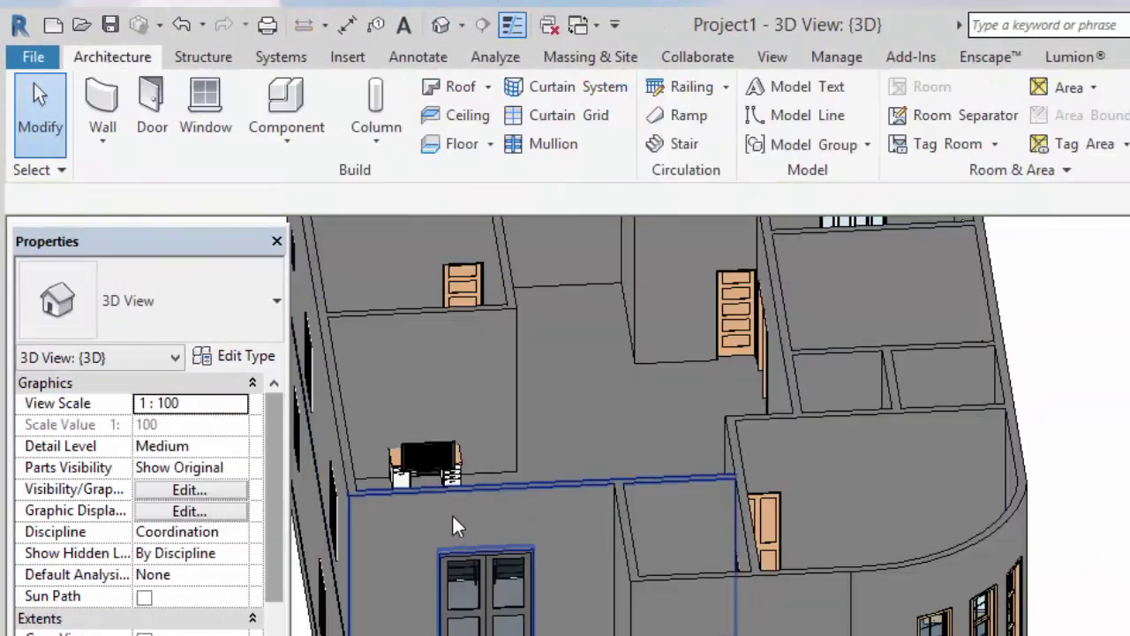
Nudge the TV up in the floor plan so it sits on the desk.
scroll(454, 524, up, 3)
scroll(434, 454, up, 2)
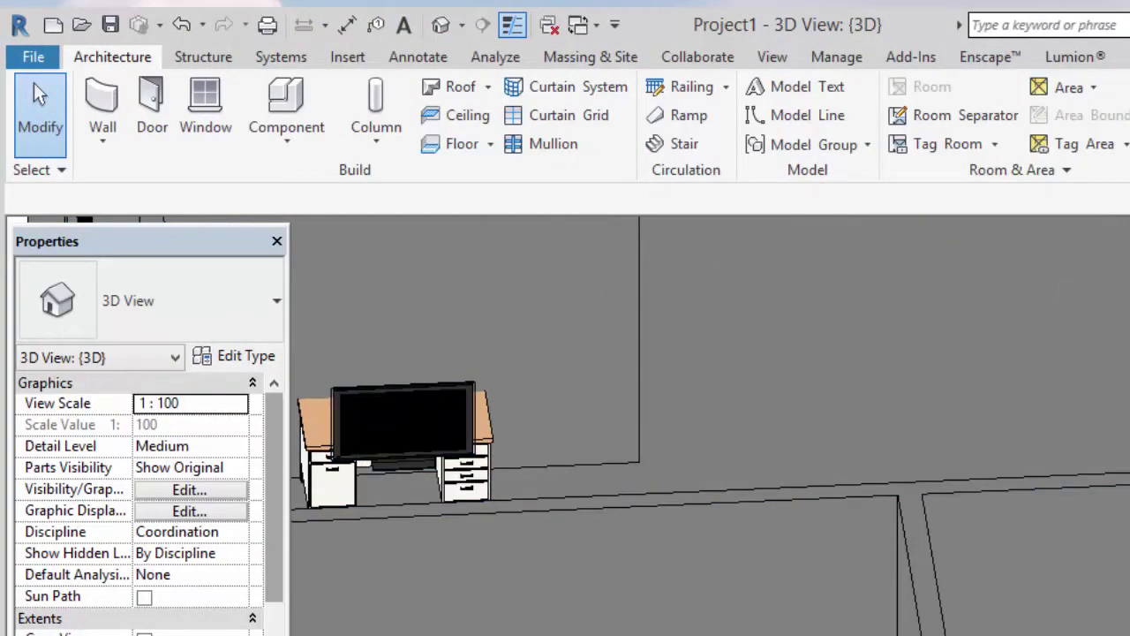
key(ctrl+Tab)
click(624, 452)
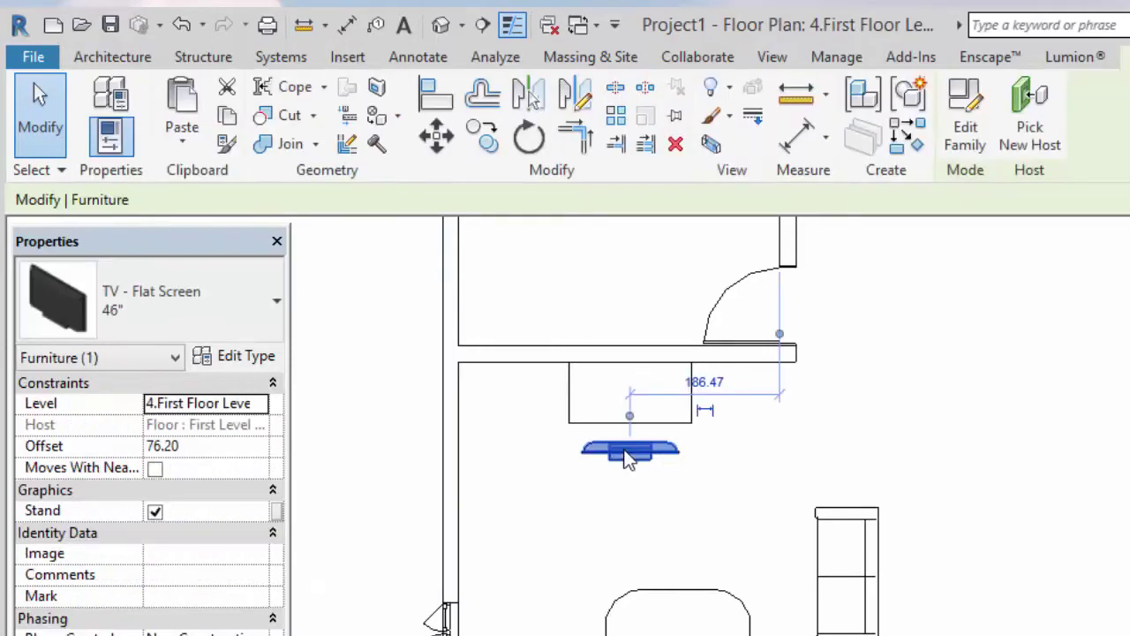
key(Up)
key(Up)
key(Up)
key(Up)
key(Up)
key(Up)
key(Up)
key(Up)
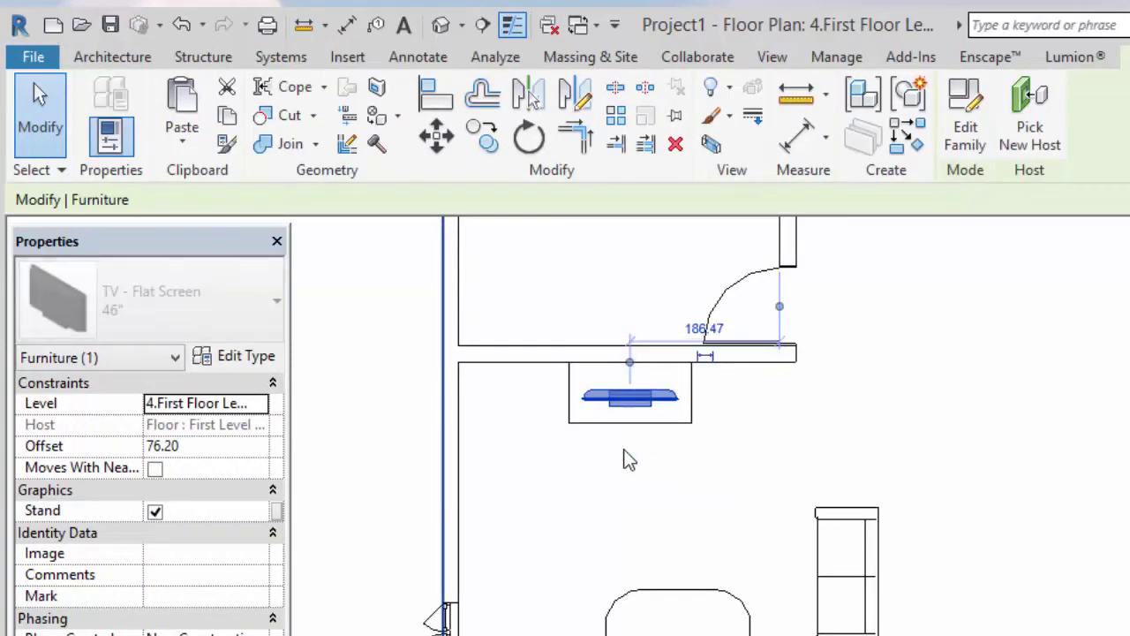
key(Up)
key(Up)
key(Up)
key(Up)
Orbit the 3D view to confirm the TV rests on the desk.
click(356, 22)
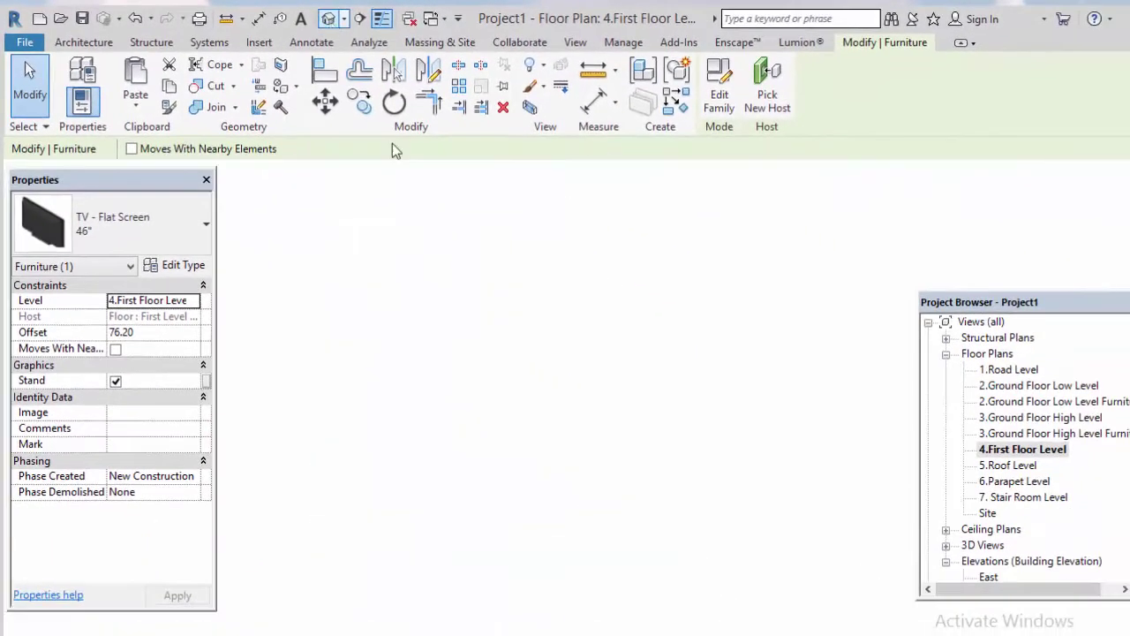
key(Escape)
shift+middle_drag(678, 465, 725, 523)
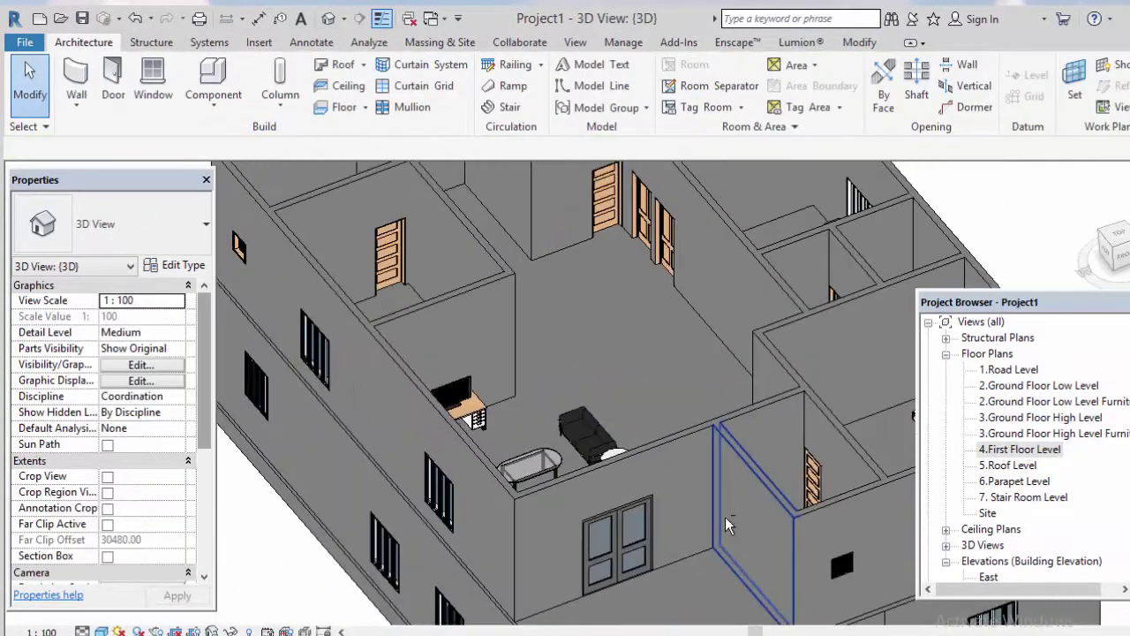
mouse_move(639, 415)
shift+middle_down()
mouse_move(453, 590)
mouse_move(976, 376)
shift+middle_up()
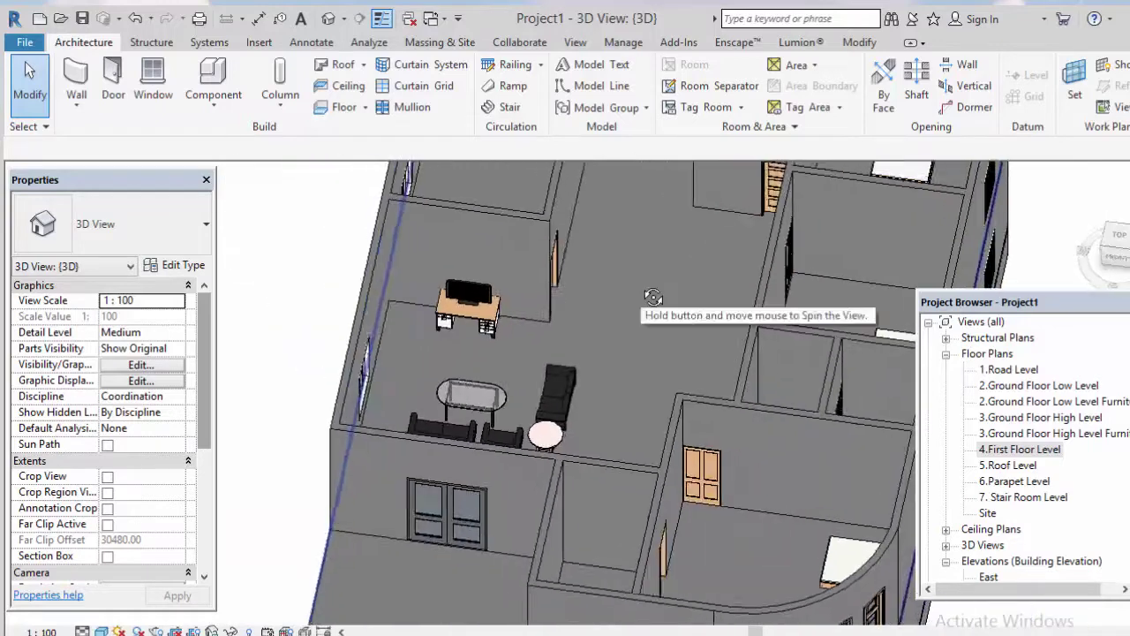
Open the 4.First Floor Level plan and zoom around the layout.
double_click(1008, 451)
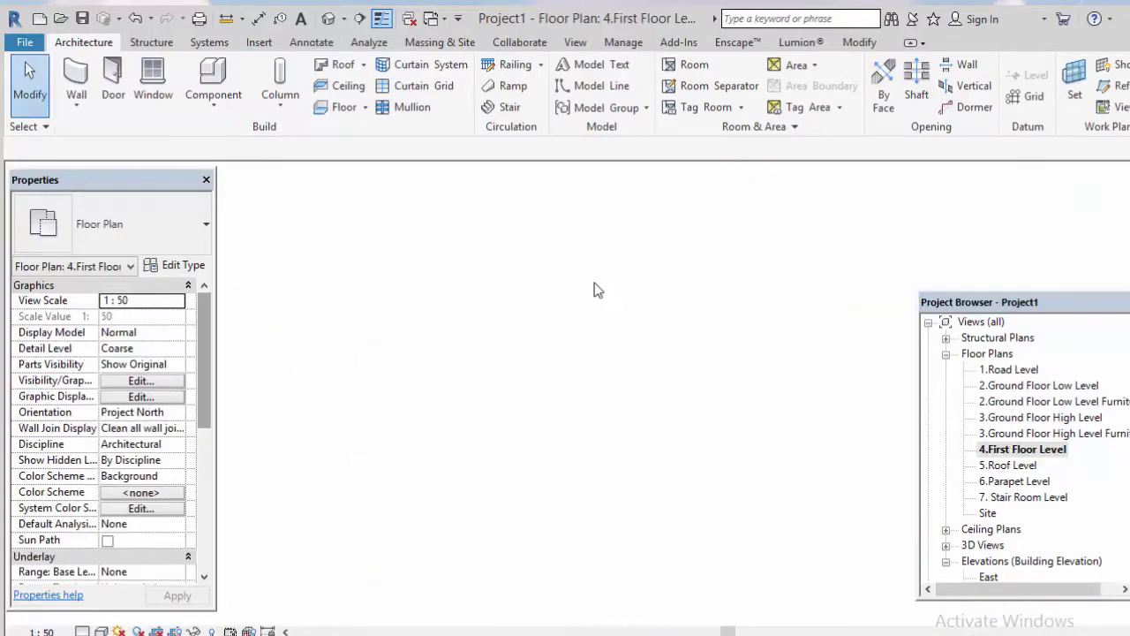
scroll(565, 358, down, 2)
scroll(565, 358, down, 2)
scroll(565, 358, up, 3)
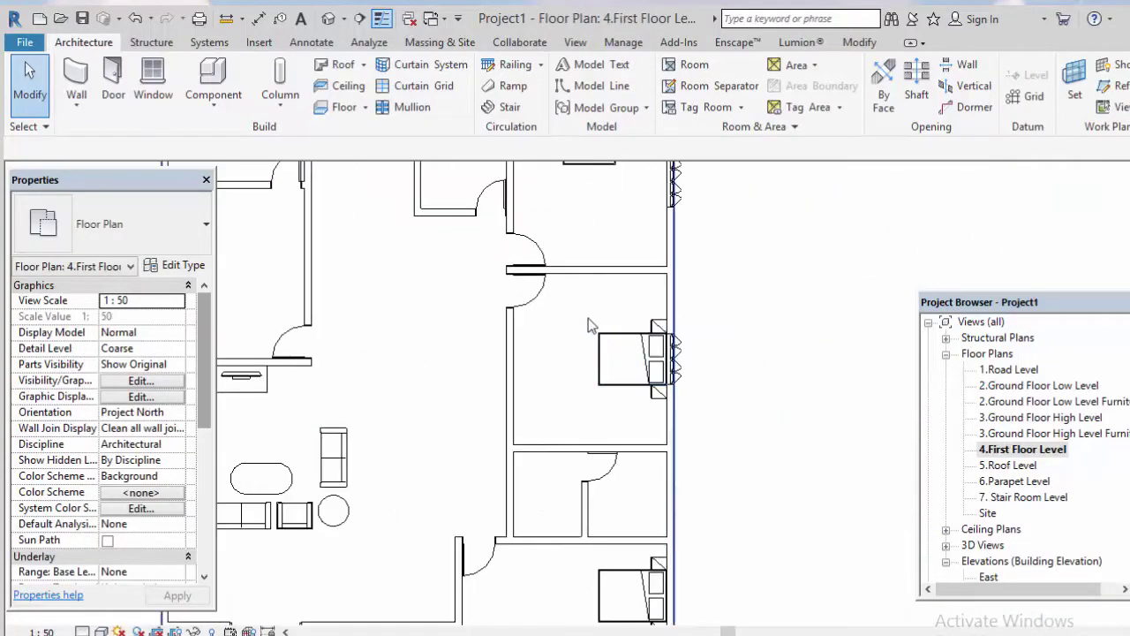
scroll(565, 357, down, 3)
scroll(566, 362, up, 1)
scroll(567, 367, up, 1)
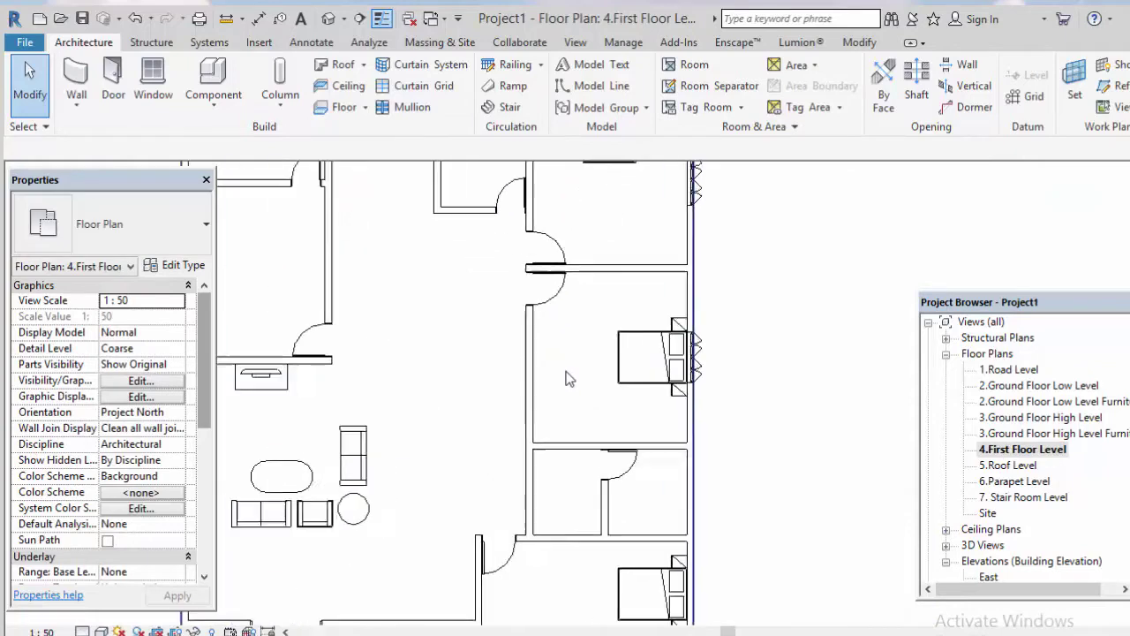
scroll(568, 362, up, 2)
scroll(544, 341, down, 3)
scroll(547, 326, up, 3)
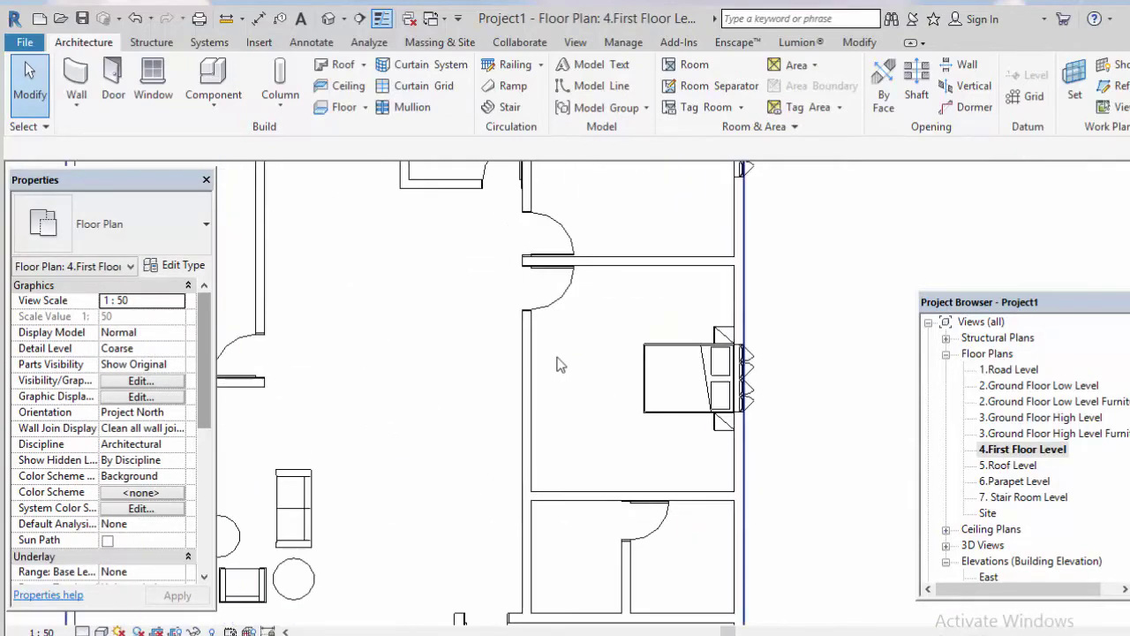
scroll(548, 317, down, 3)
scroll(568, 311, up, 1)
scroll(568, 309, up, 2)
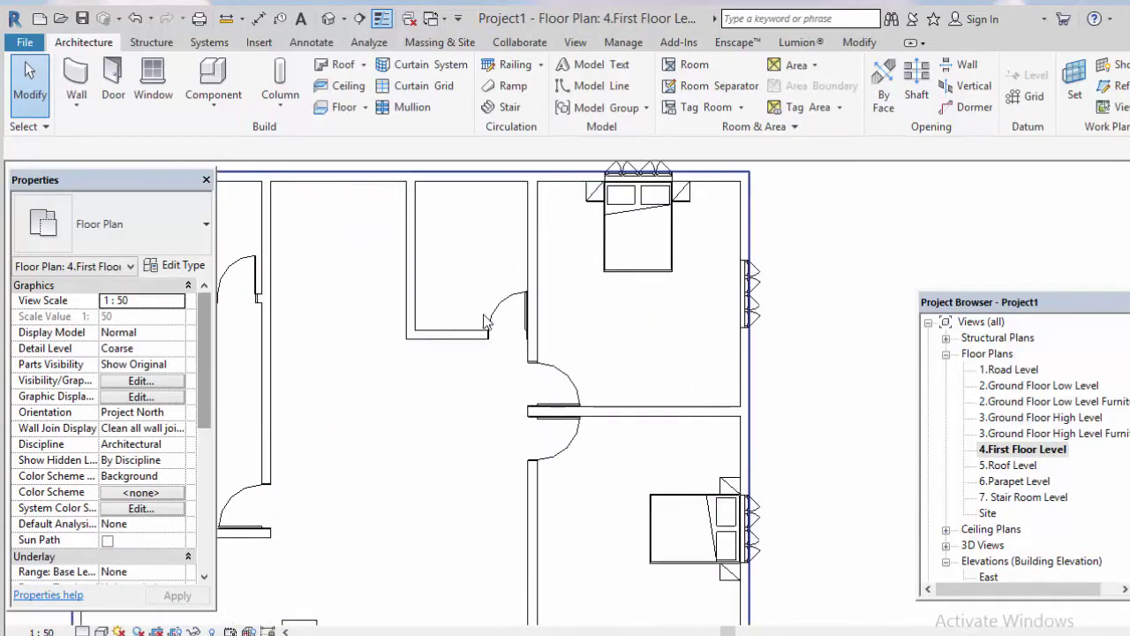
scroll(487, 321, down, 2)
scroll(605, 297, up, 2)
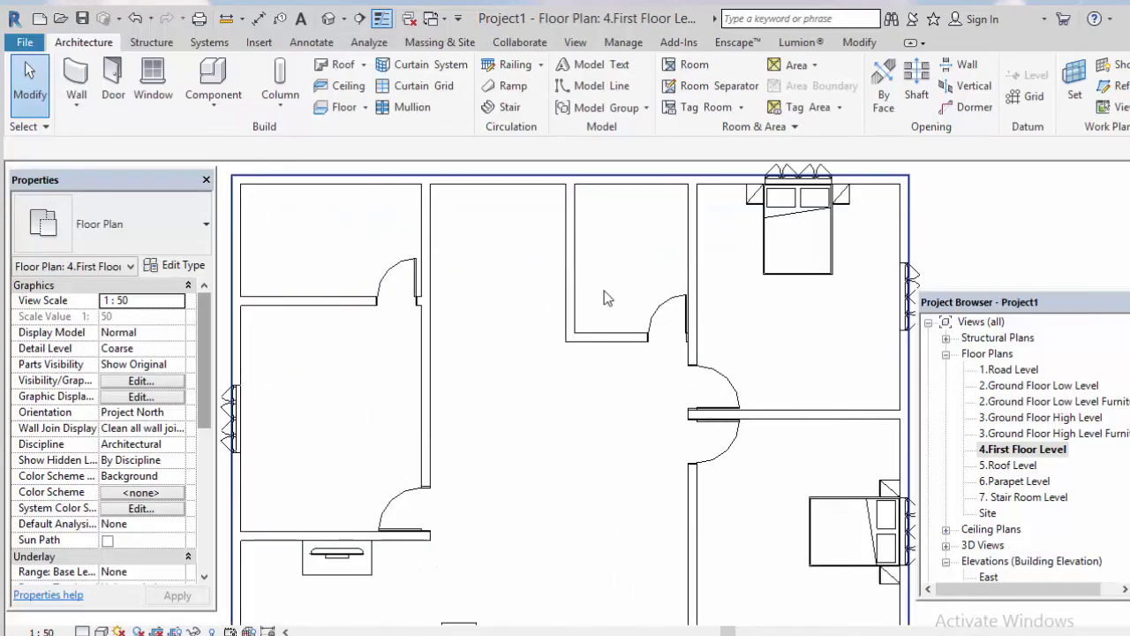
scroll(604, 297, down, 1)
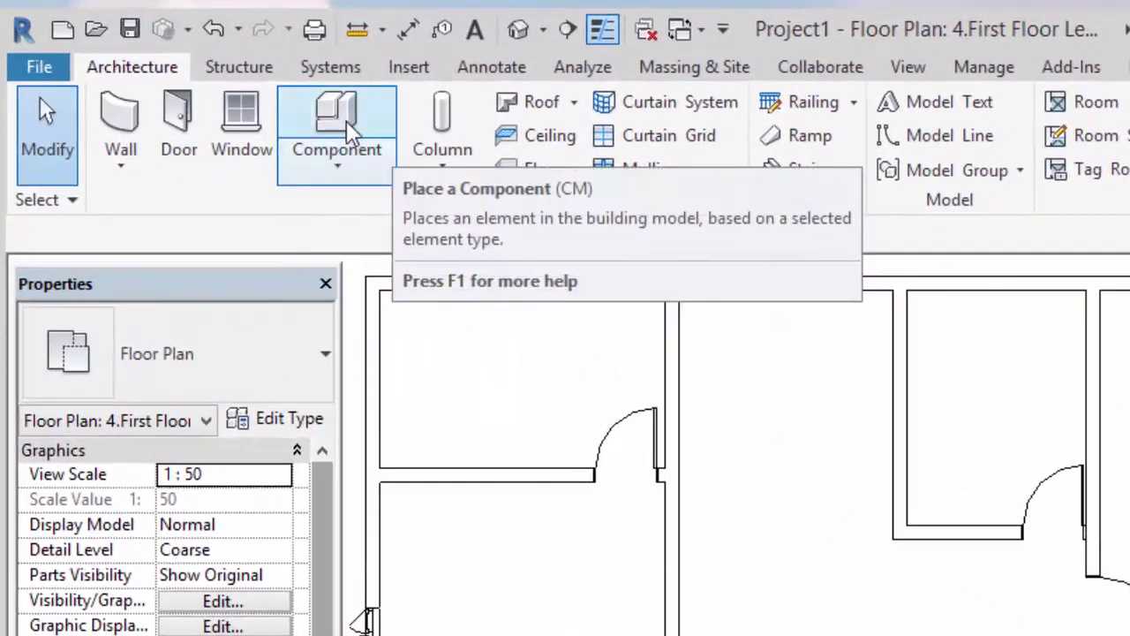
Choose the Tub-Free Standing-3D 30" x 60" component, keeping it in its upright orientation.
click(351, 134)
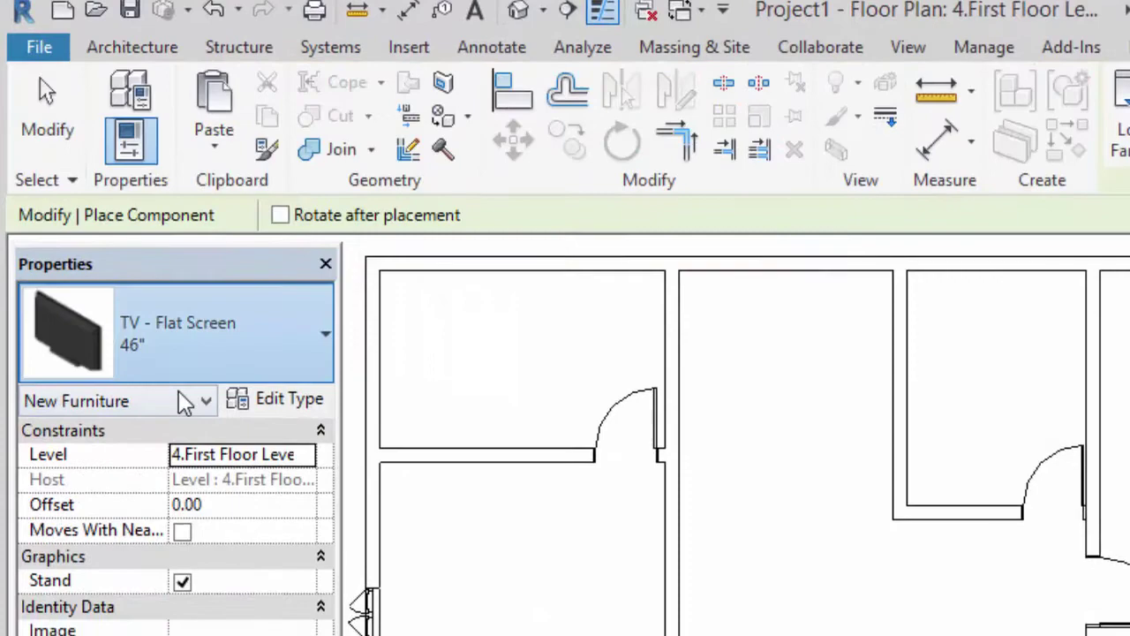
click(157, 378)
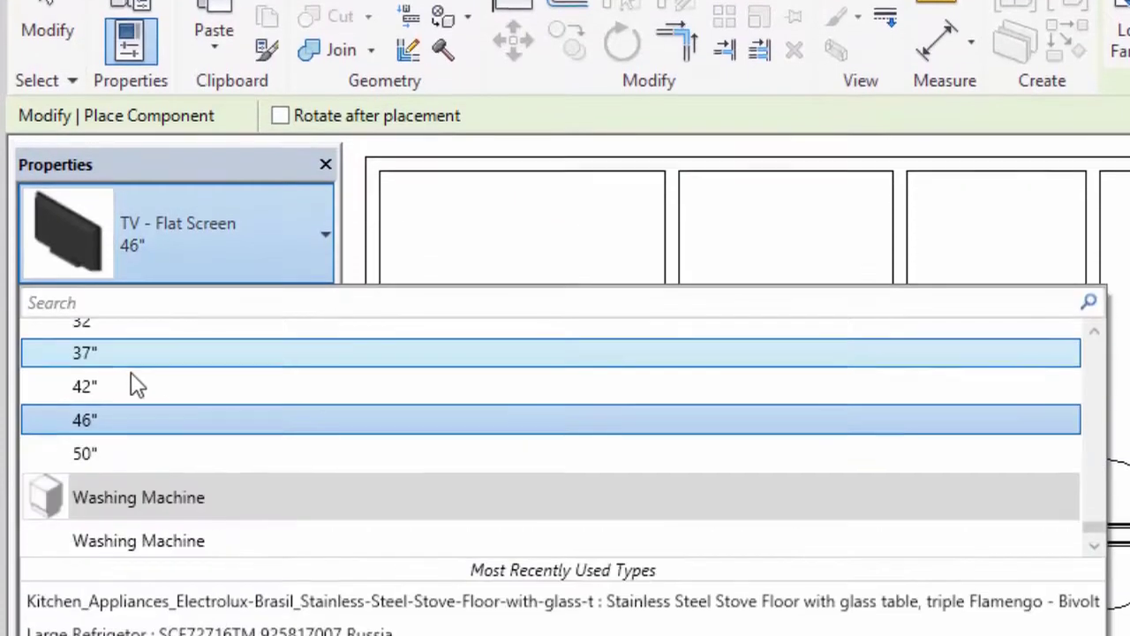
scroll(123, 354, up, 1)
scroll(99, 309, up, 3)
scroll(88, 311, up, 1)
scroll(82, 336, down, 3)
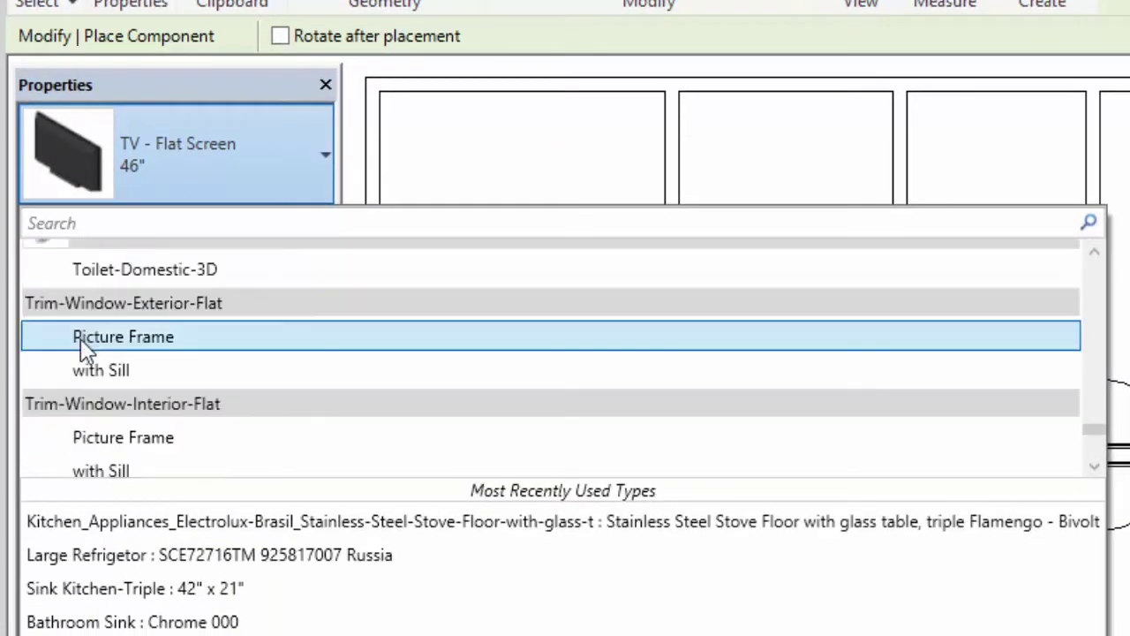
scroll(84, 380, down, 2)
click(99, 428)
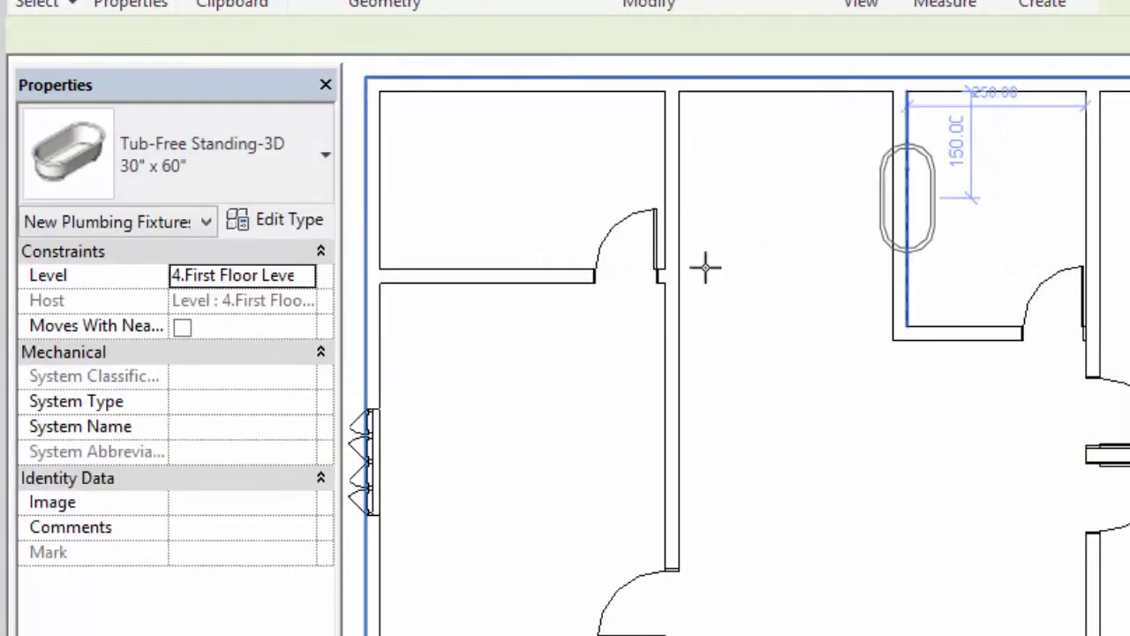
scroll(645, 300, down, 2)
scroll(845, 232, up, 1)
key(space)
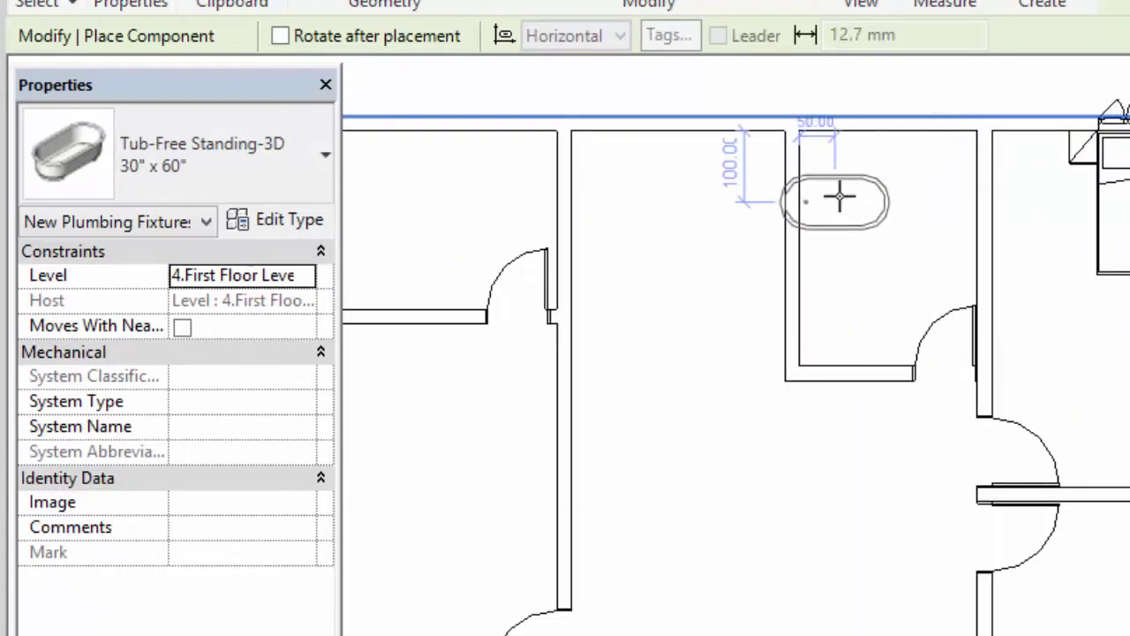
scroll(839, 191, up, 2)
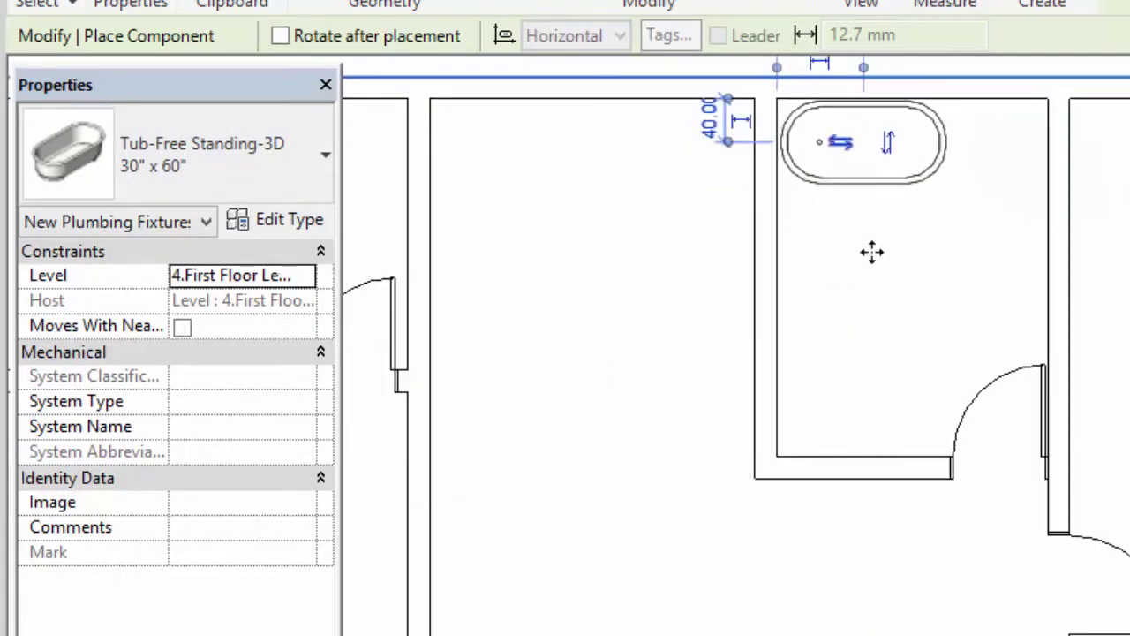
scroll(872, 252, down, 2)
scroll(832, 436, down, 2)
scroll(807, 560, up, 1)
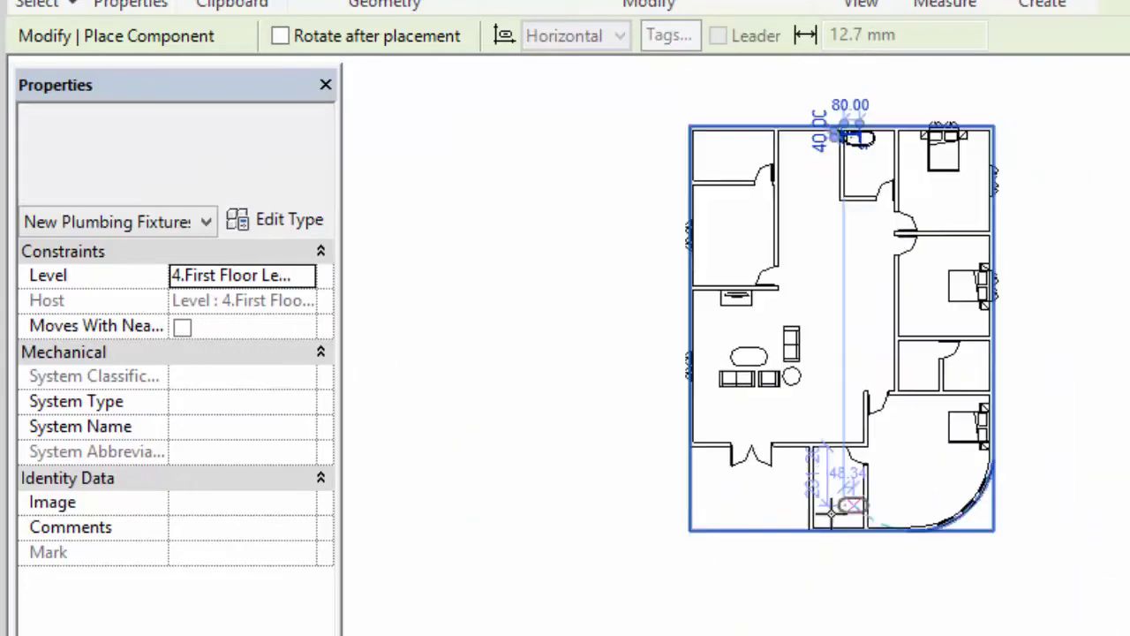
scroll(832, 509, up, 3)
scroll(840, 522, up, 2)
key(space)
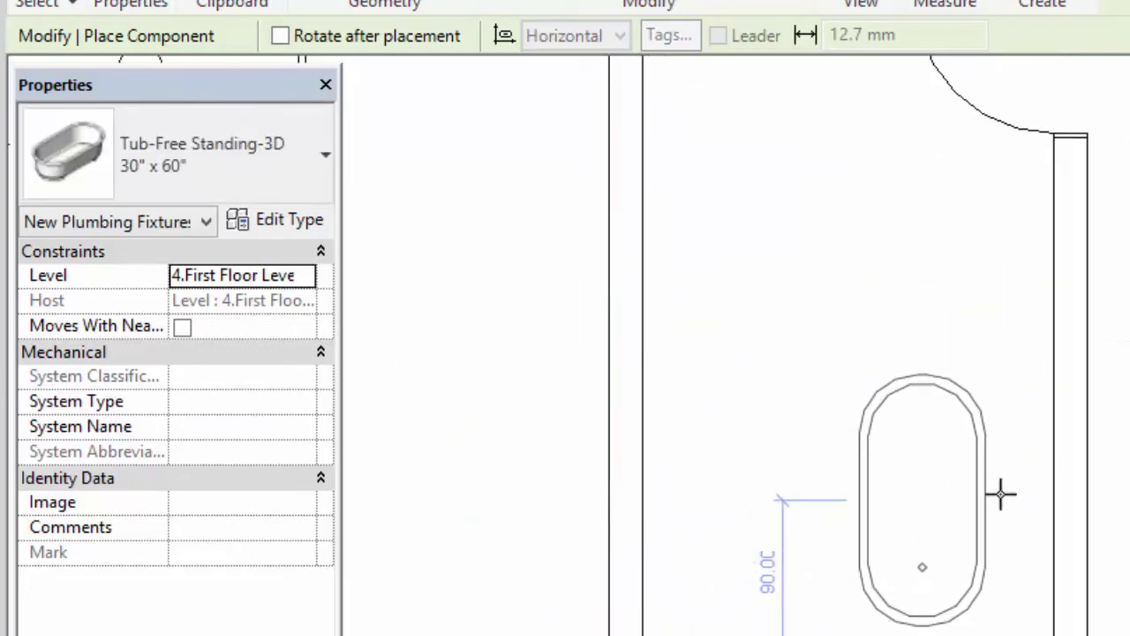
scroll(944, 421, down, 3)
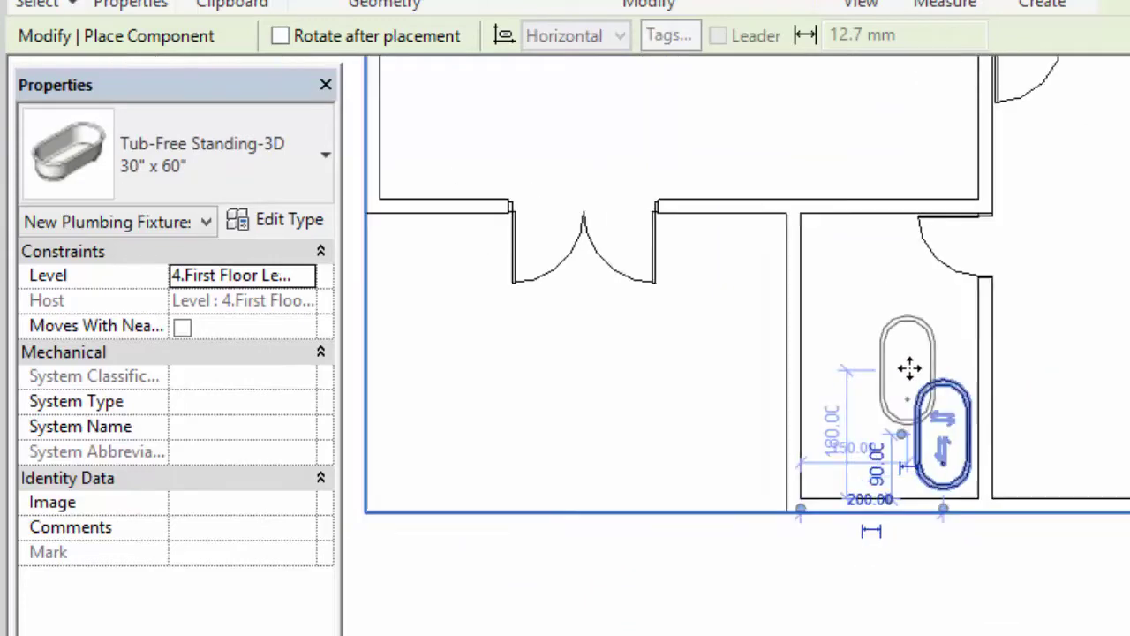
scroll(913, 371, down, 2)
scroll(799, 276, up, 1)
Place the tub upright against the upper-left bathroom wall.
middle_drag(805, 281, 786, 517)
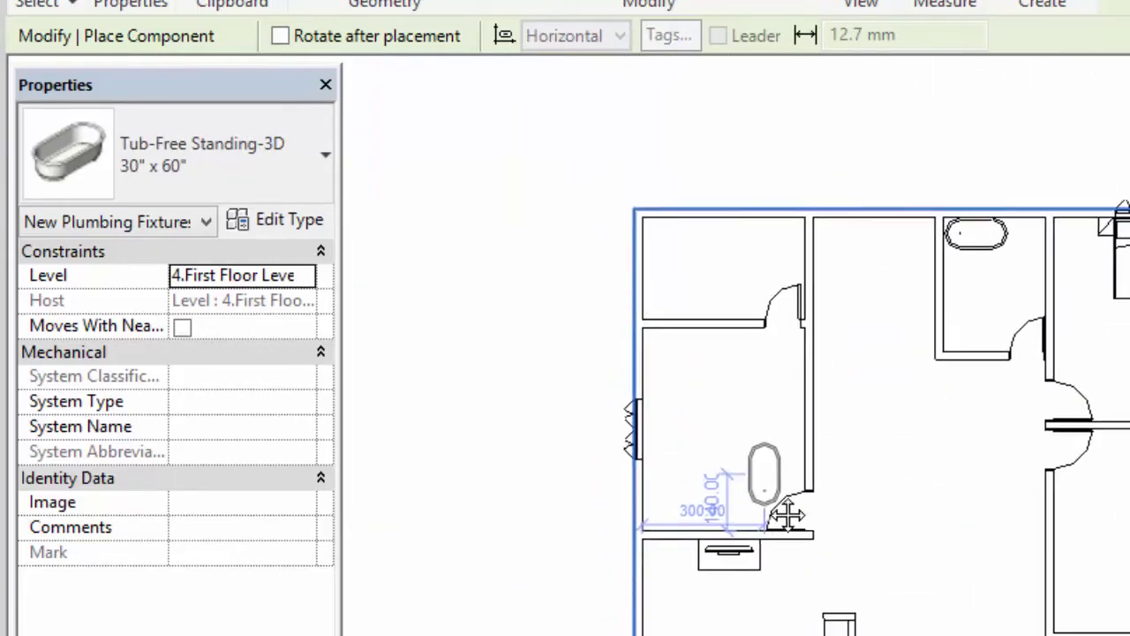
mouse_move(1034, 416)
middle_down()
mouse_move(664, 207)
mouse_move(865, 462)
middle_up()
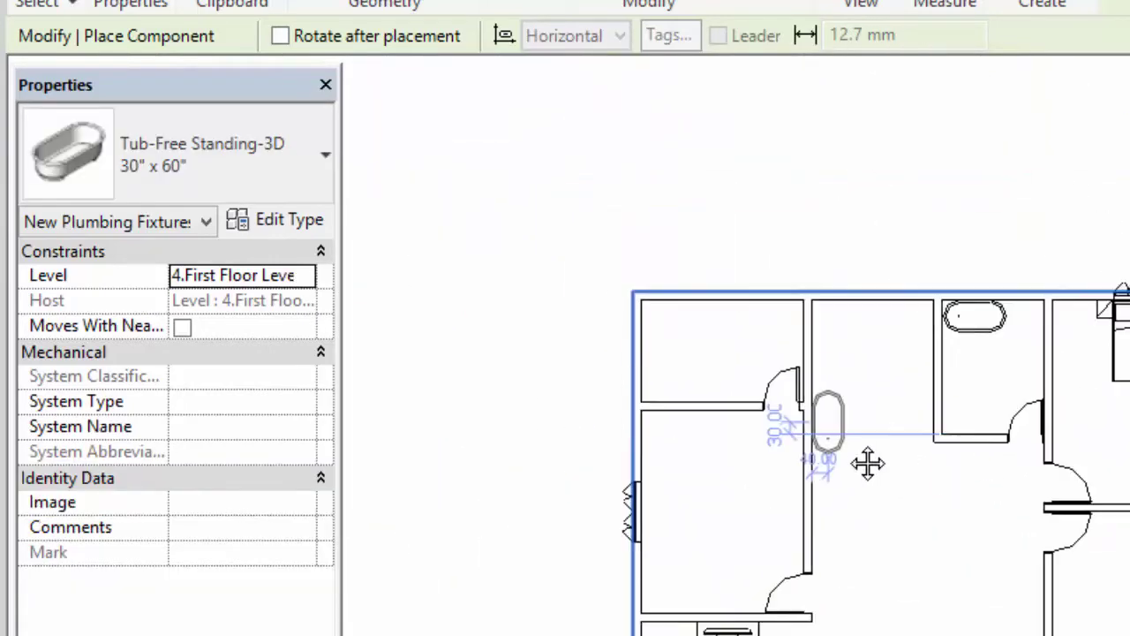
scroll(711, 366, up, 2)
scroll(662, 341, up, 2)
scroll(623, 340, up, 3)
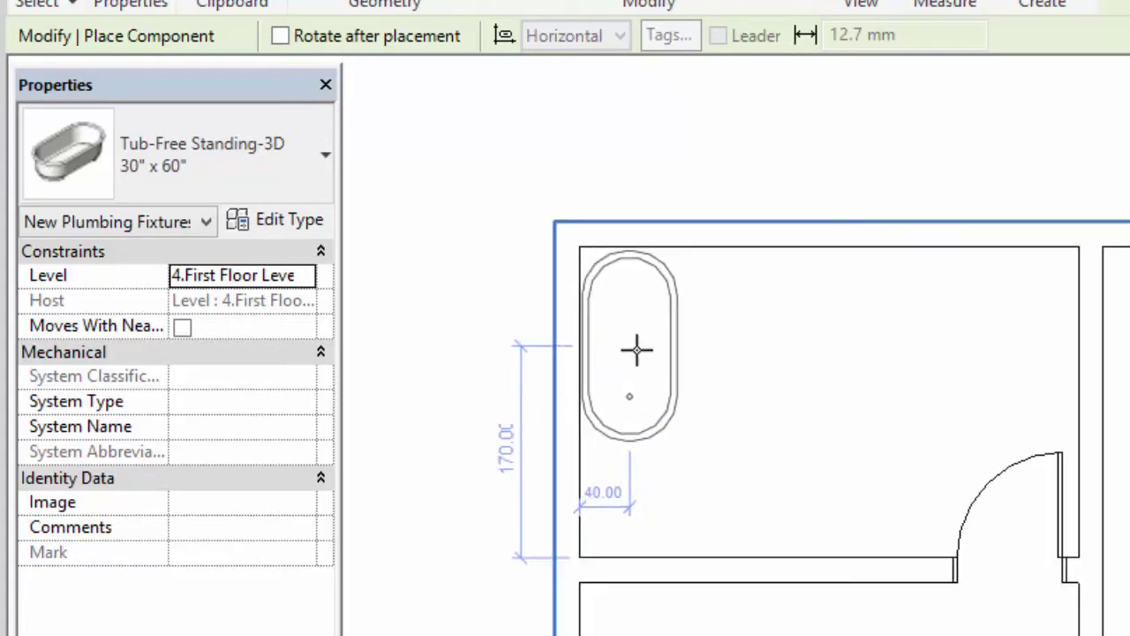
click(643, 359)
scroll(898, 320, down, 2)
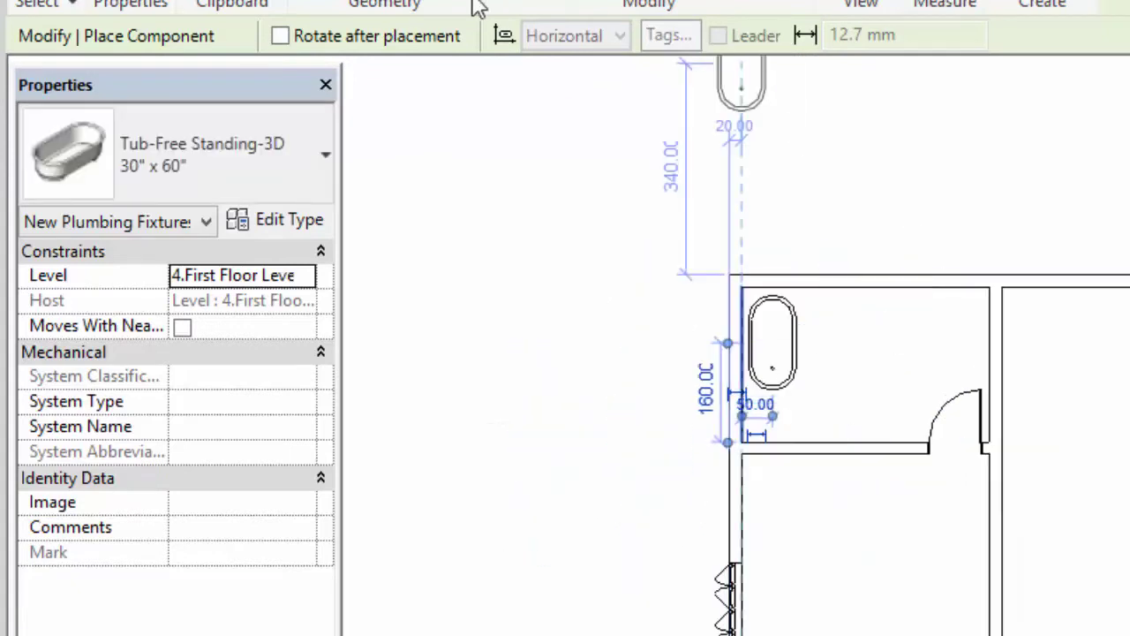
click(226, 192)
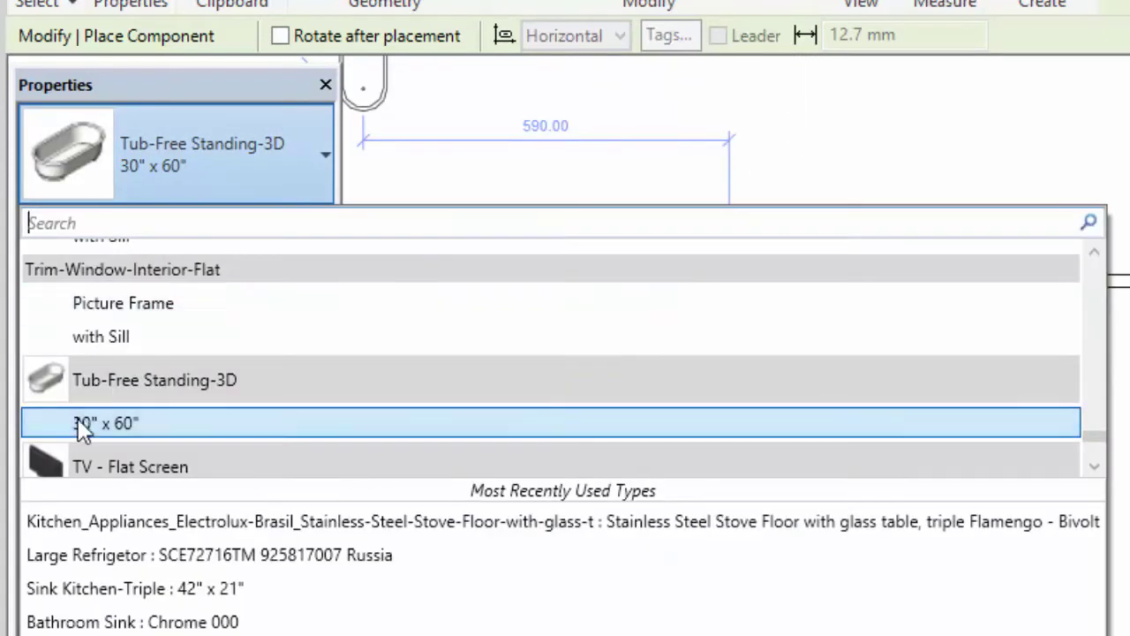
Pick the Washing Machine type and bring it to the bathroom corner beside the tub.
scroll(89, 410, down, 3)
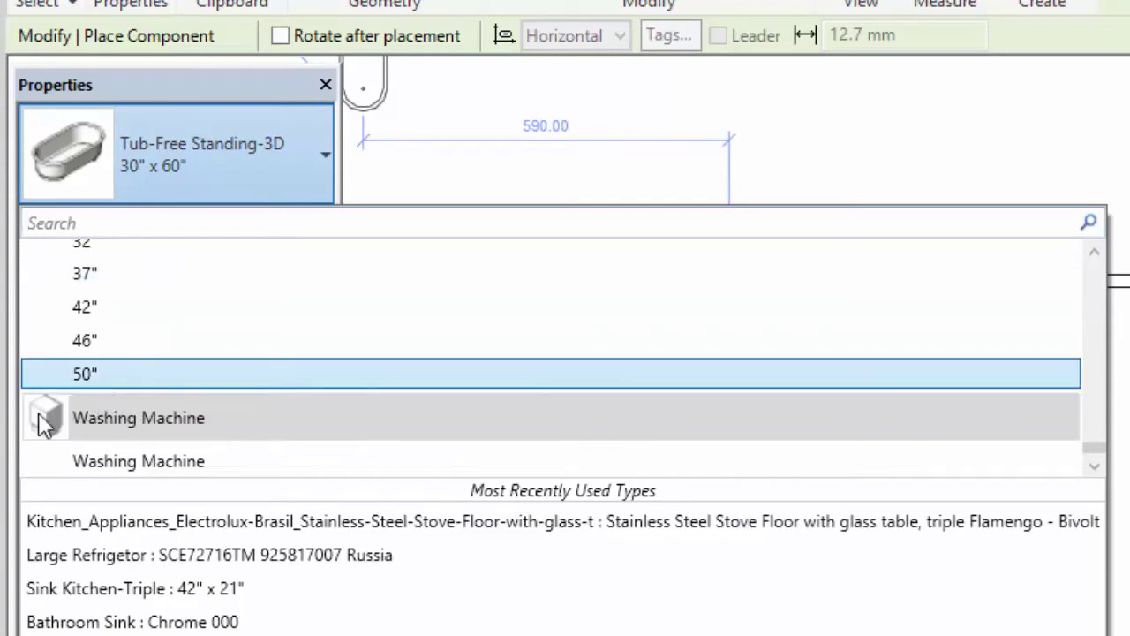
click(99, 452)
scroll(883, 415, up, 1)
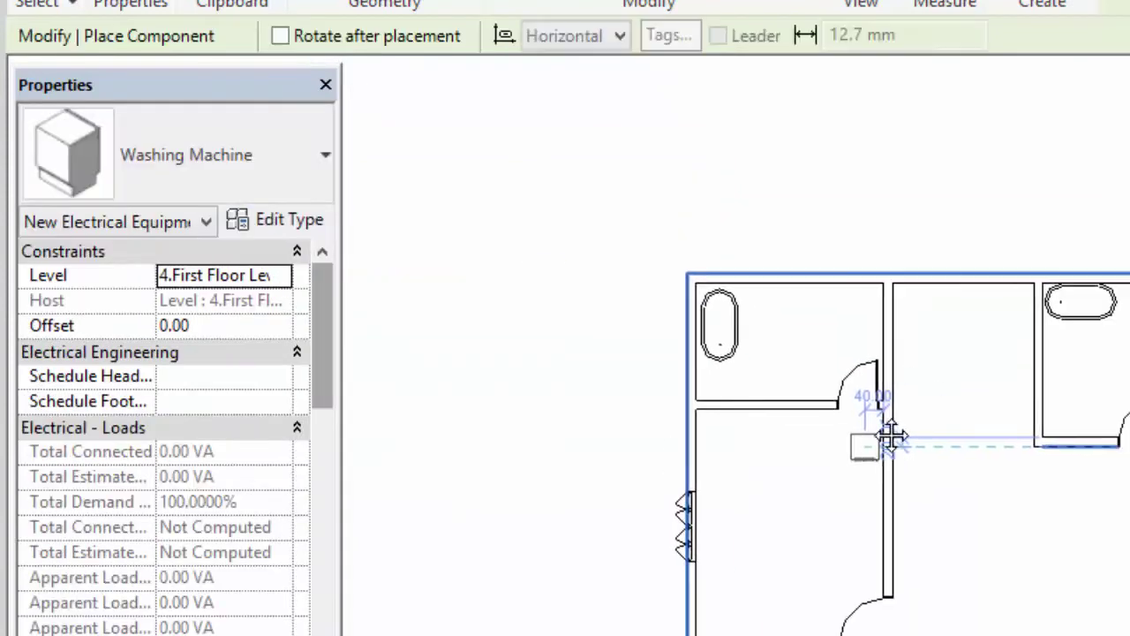
scroll(795, 309, up, 3)
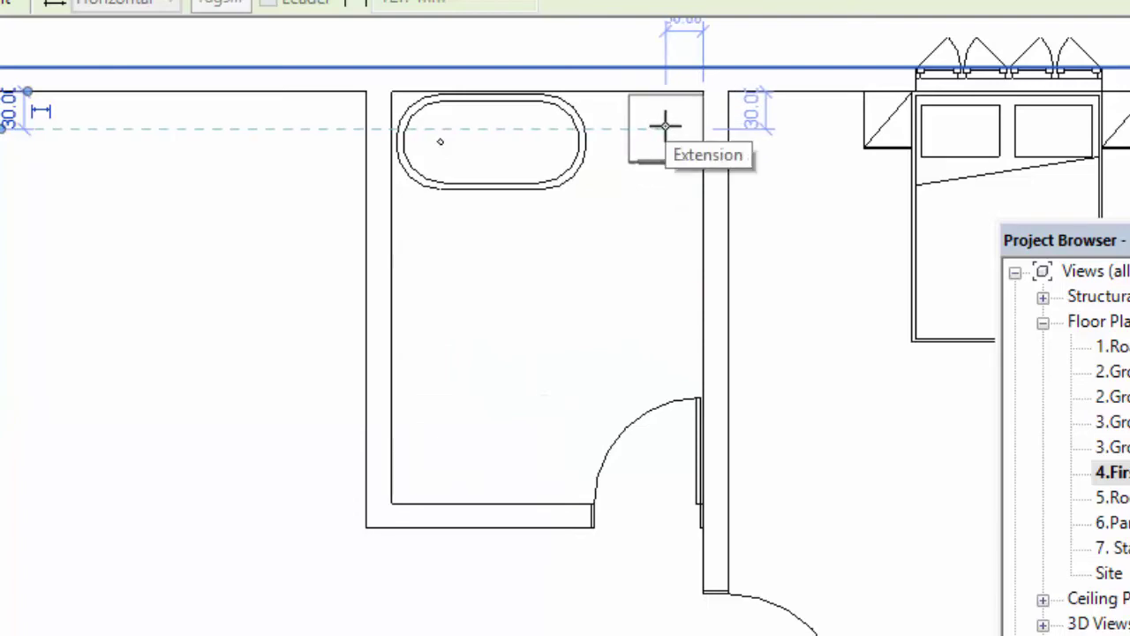
scroll(542, 371, down, 5)
middle_drag(343, 362, 306, 482)
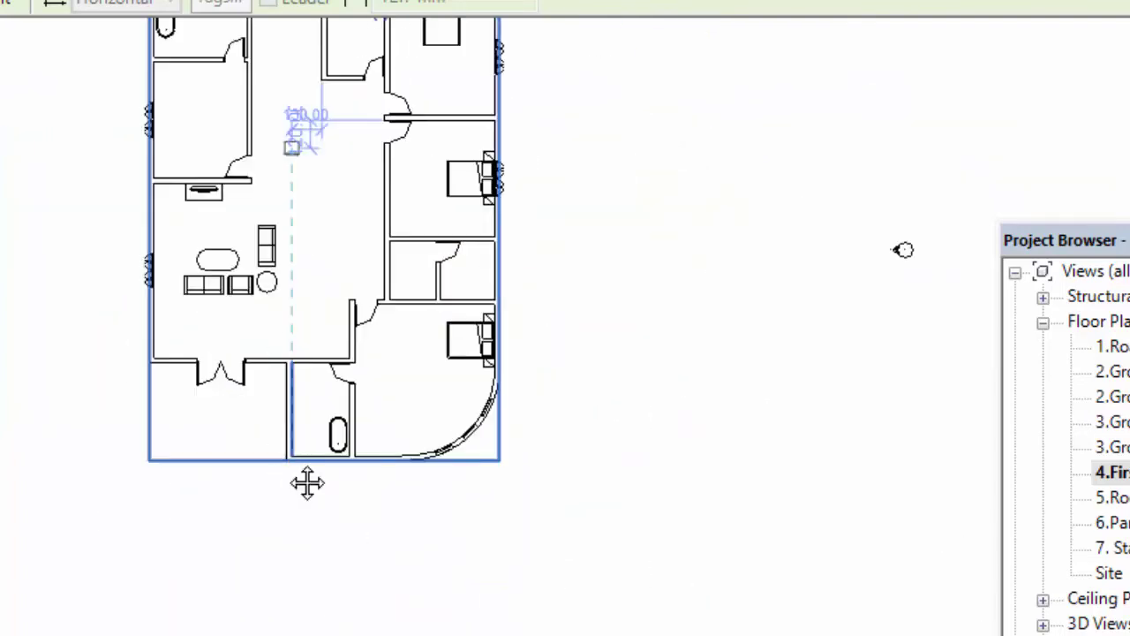
scroll(314, 333, up, 4)
scroll(314, 333, up, 2)
scroll(291, 344, up, 1)
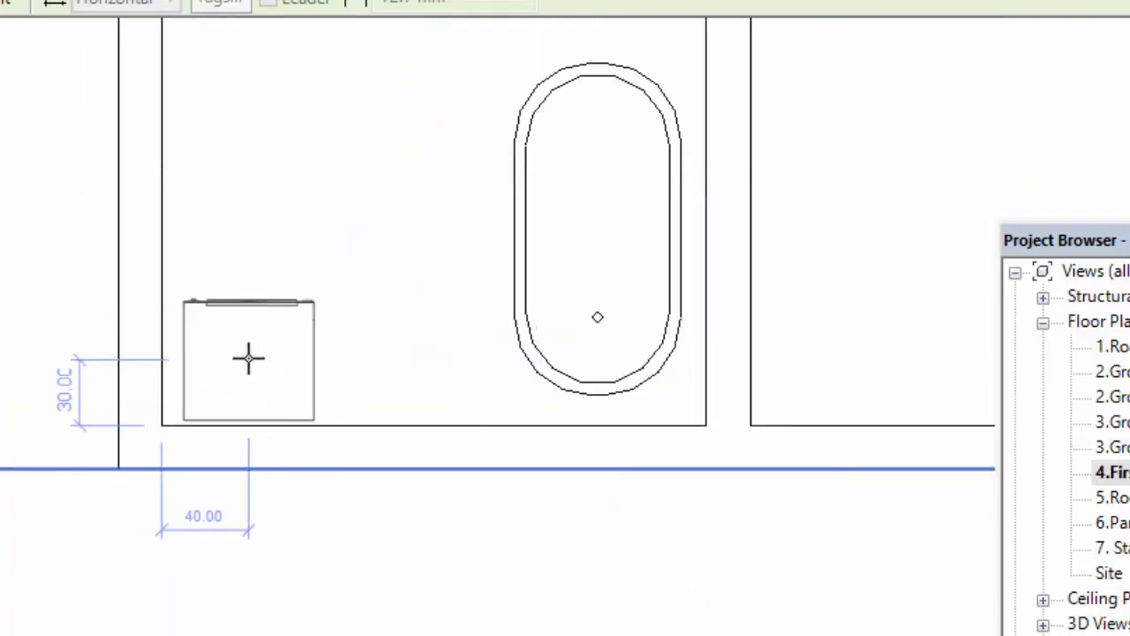
scroll(235, 375, up, 3)
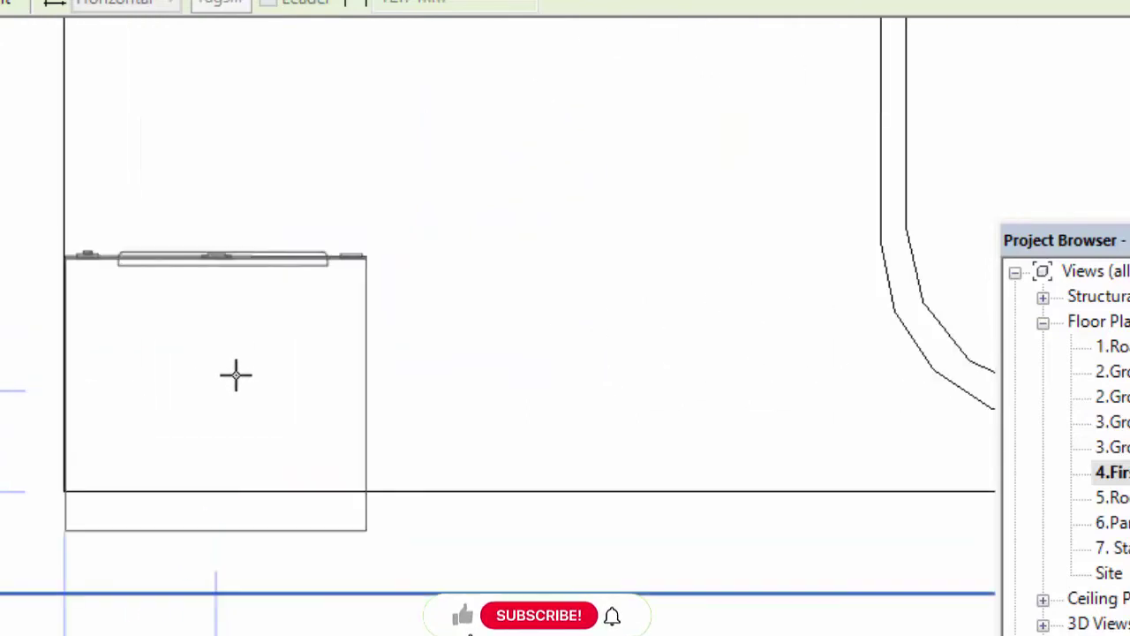
scroll(247, 371, down, 1)
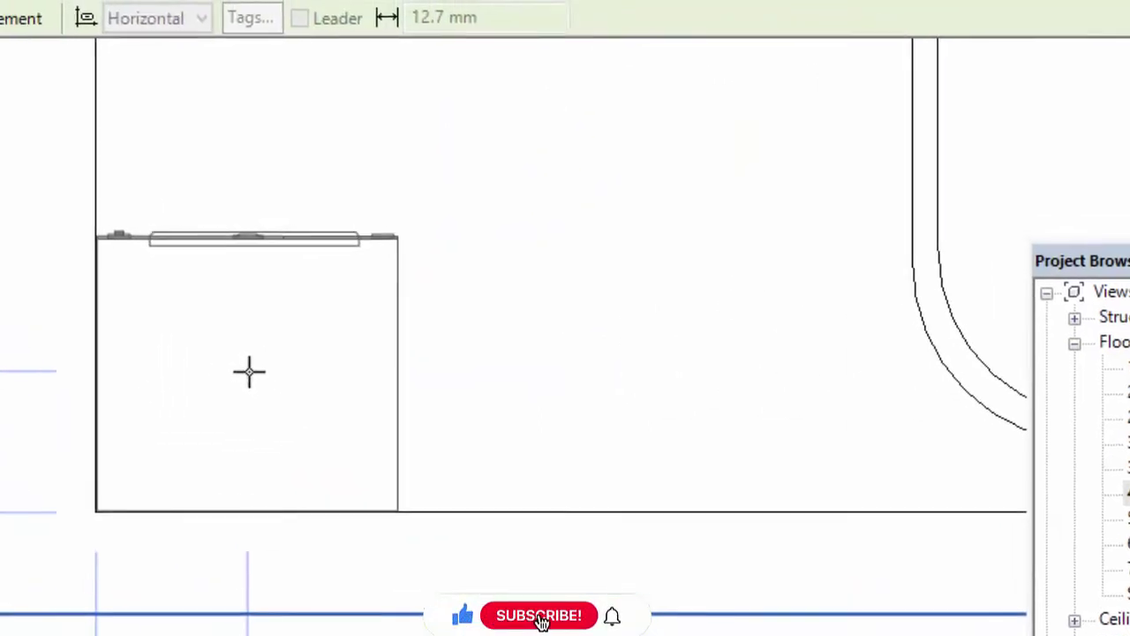
scroll(326, 330, down, 1)
scroll(310, 277, down, 3)
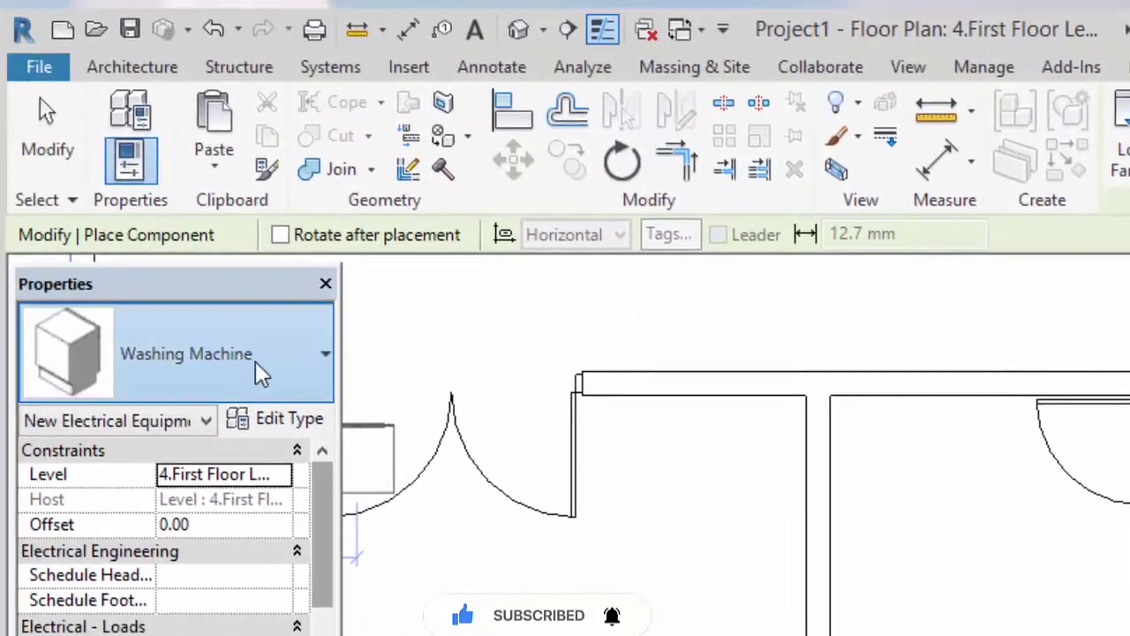
Choose the Toilet-Domestic-3D type and place a toilet against the bathroom's left wall.
click(253, 371)
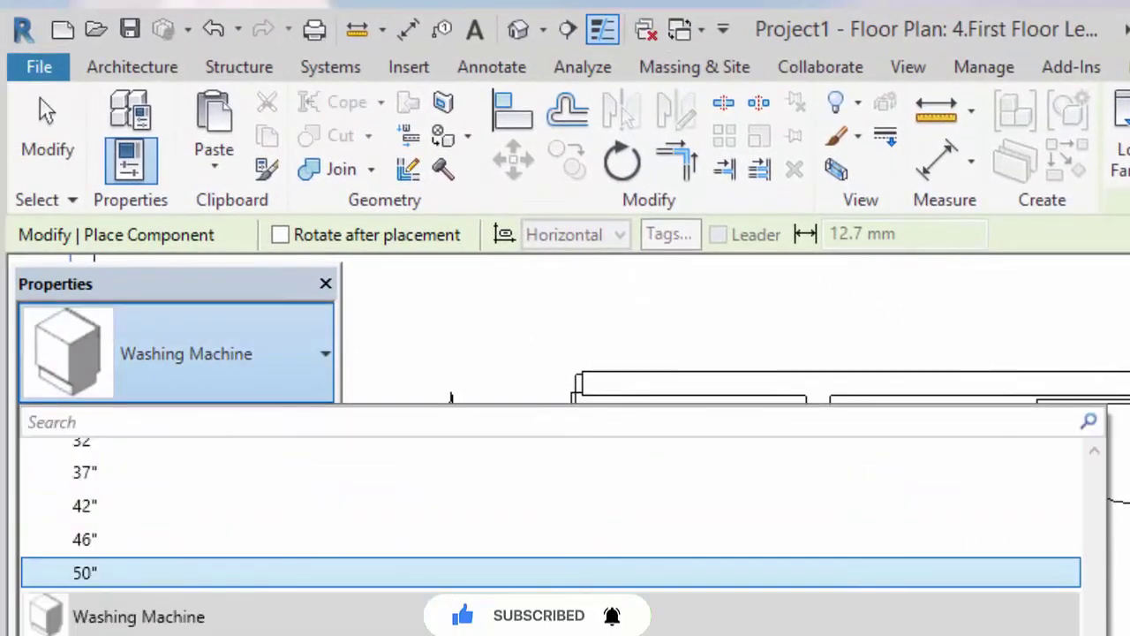
scroll(70, 574, up, 3)
scroll(68, 434, up, 2)
scroll(73, 375, up, 2)
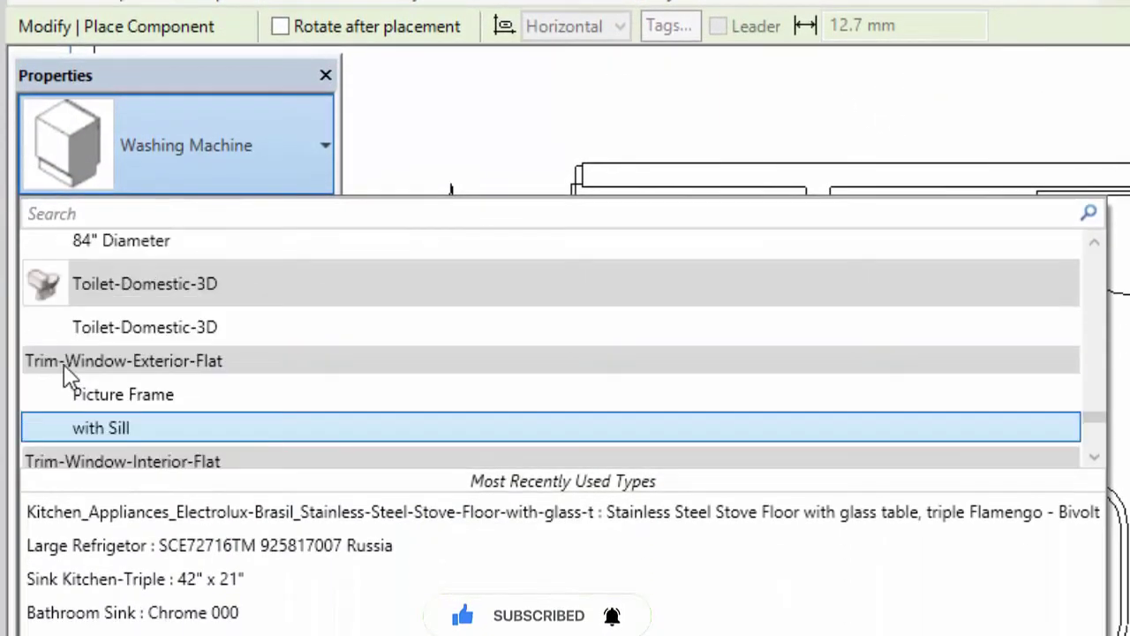
scroll(71, 373, up, 3)
click(95, 459)
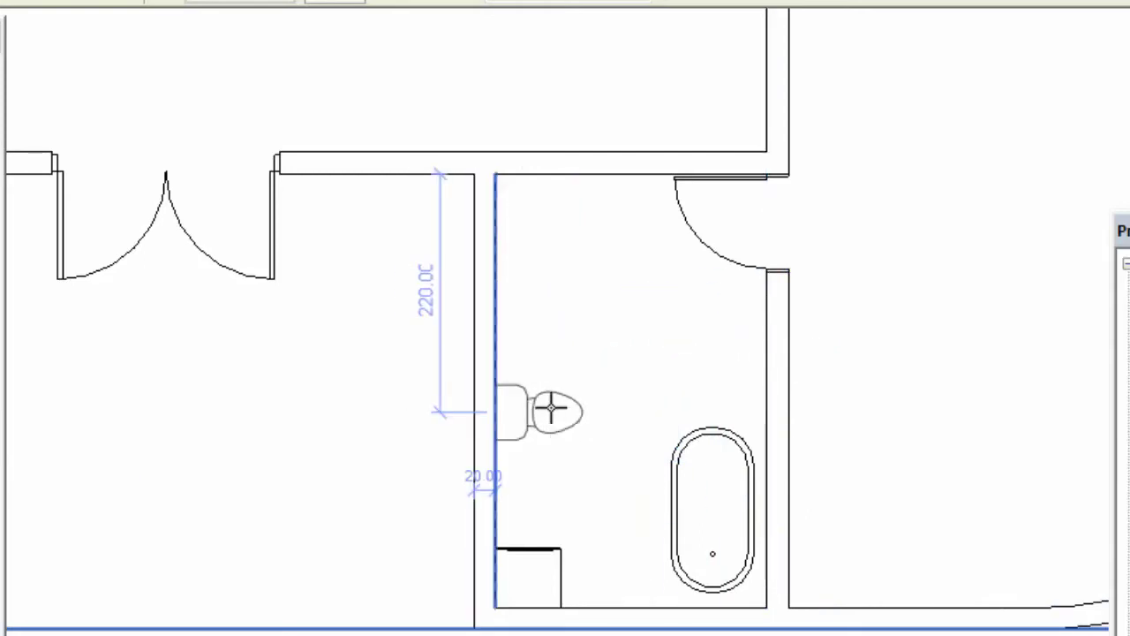
click(551, 408)
Rotate the toilet to face right and place another against the left bathroom wall.
scroll(580, 290, down, 3)
scroll(739, 320, up, 1)
scroll(512, 469, up, 1)
scroll(786, 477, up, 1)
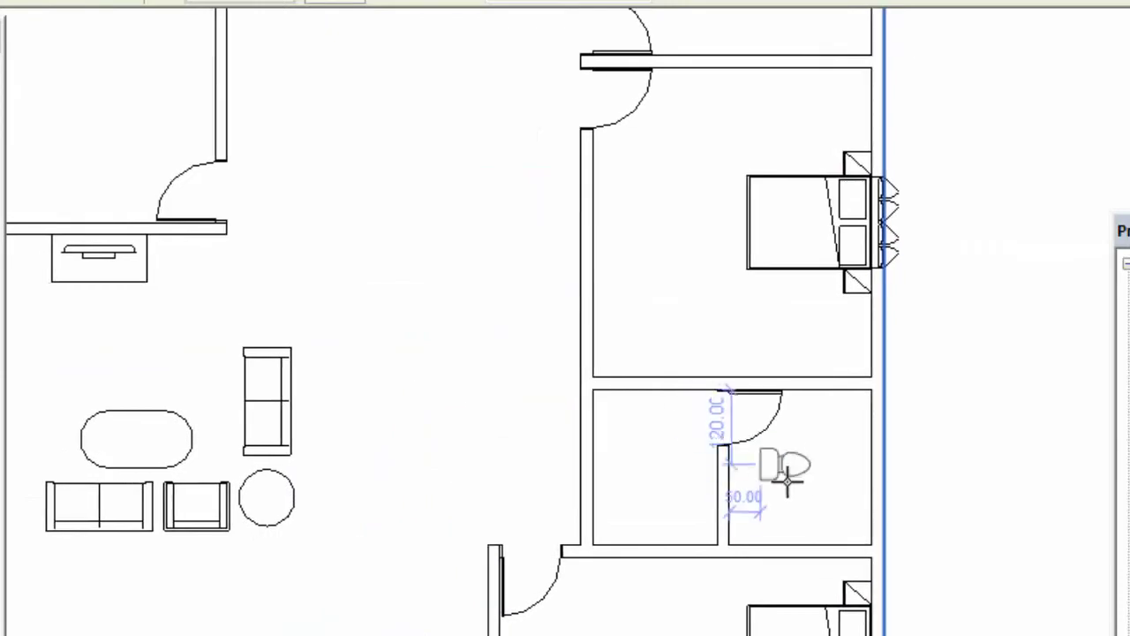
scroll(750, 495, up, 1)
scroll(542, 487, up, 1)
scroll(568, 441, up, 1)
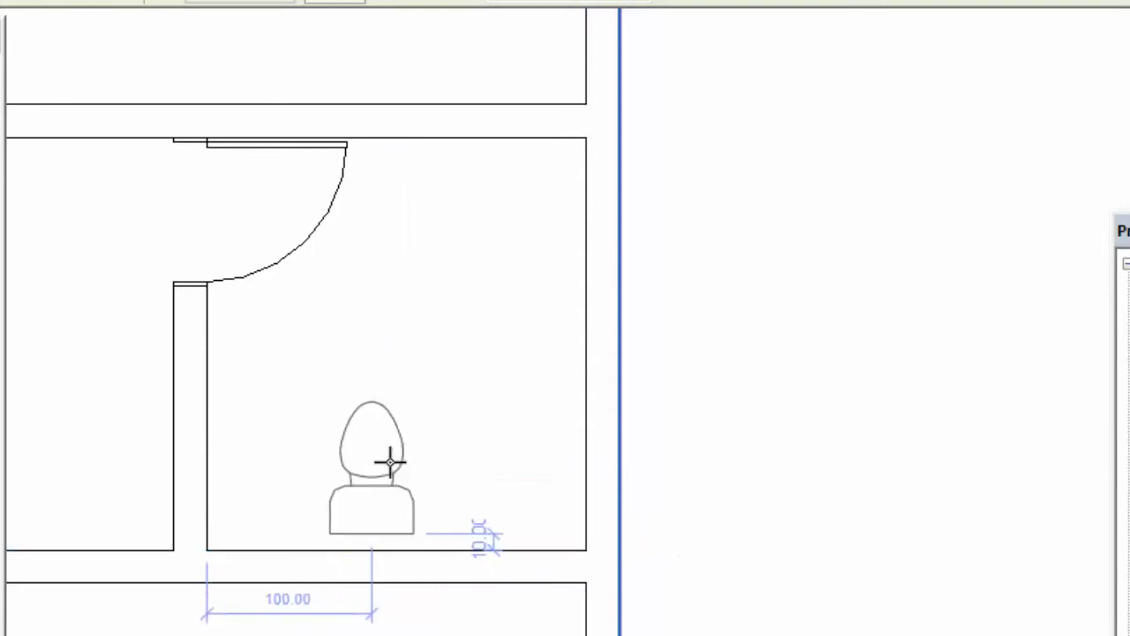
scroll(382, 439, down, 2)
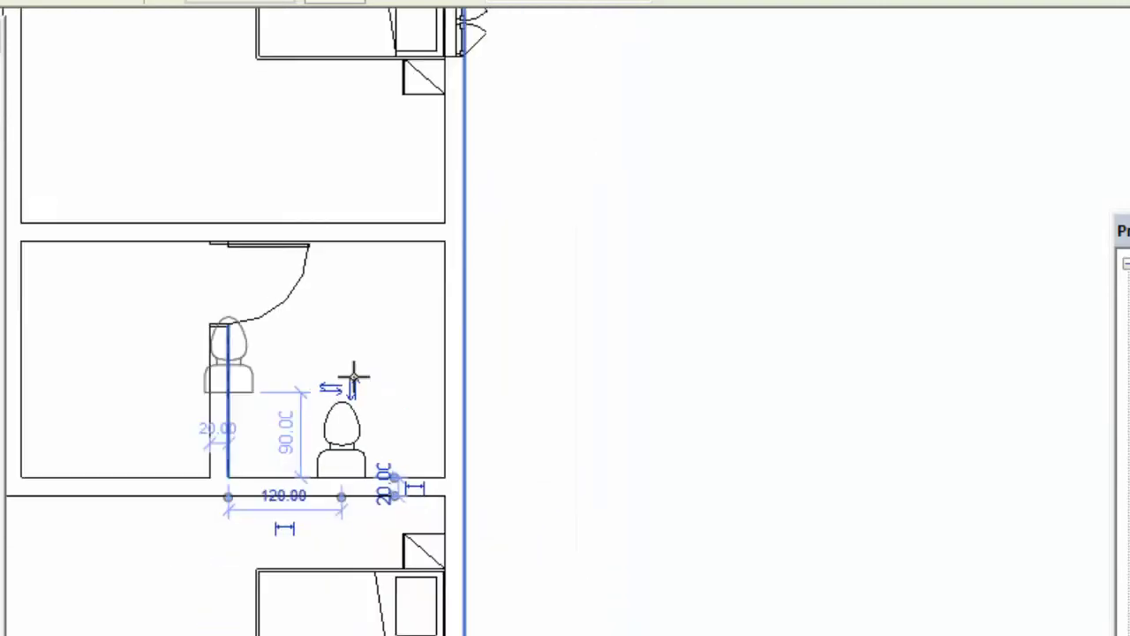
scroll(353, 378, down, 2)
scroll(453, 517, down, 2)
scroll(548, 330, up, 4)
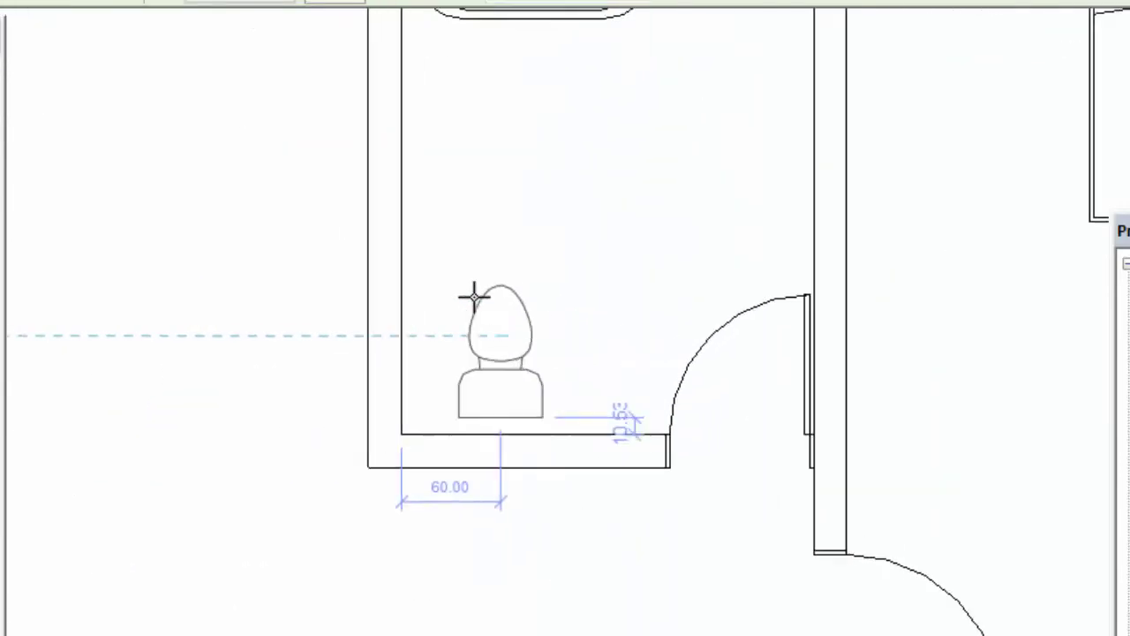
key(space)
key(space)
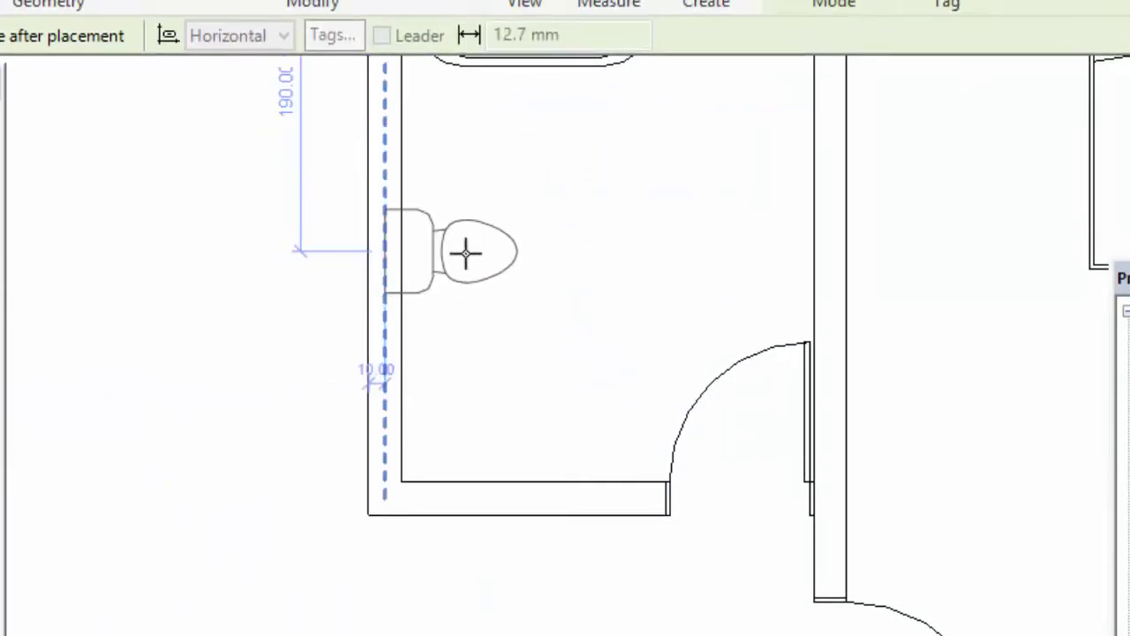
click(490, 240)
Place a toilet against the bathroom's lower wall, below and right of the tub.
scroll(482, 494, down, 3)
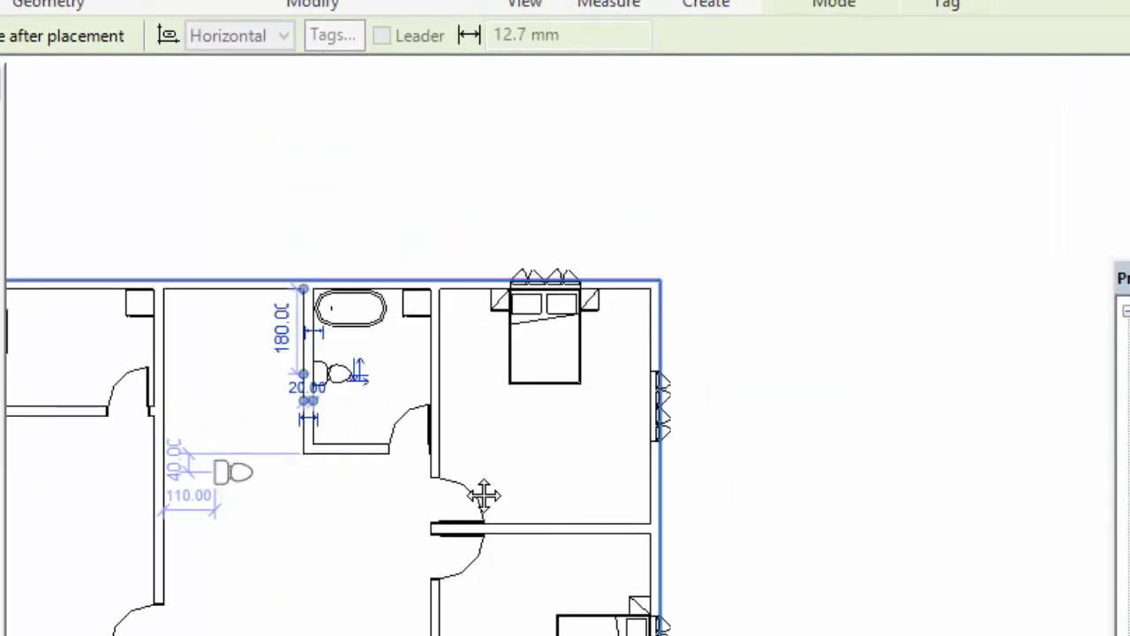
scroll(480, 504, up, 2)
scroll(432, 432, up, 2)
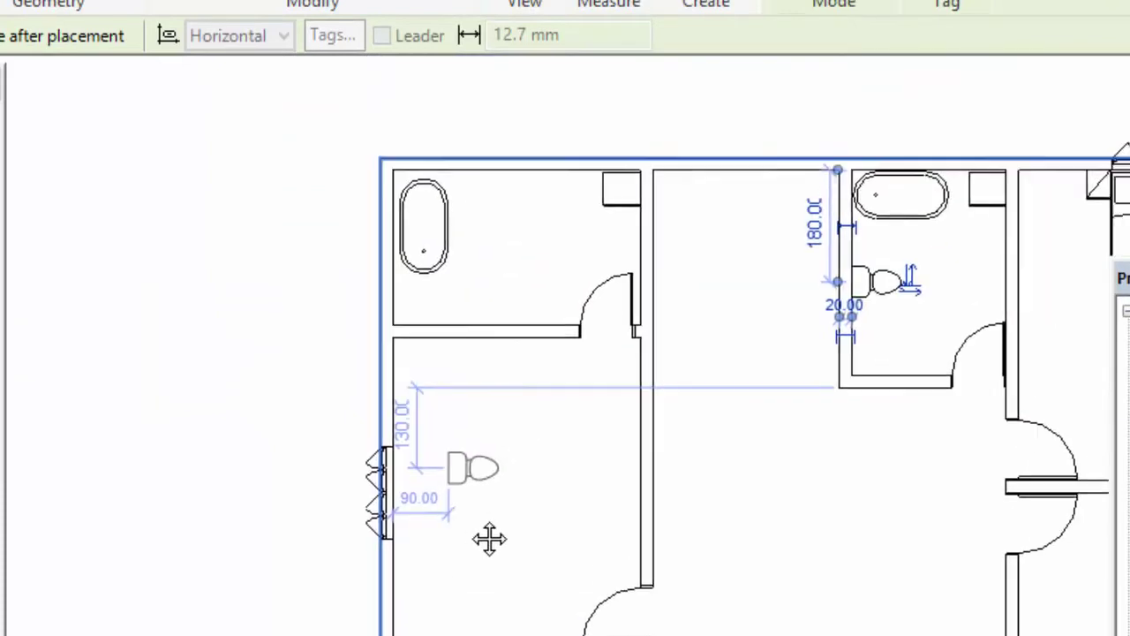
scroll(518, 341, up, 3)
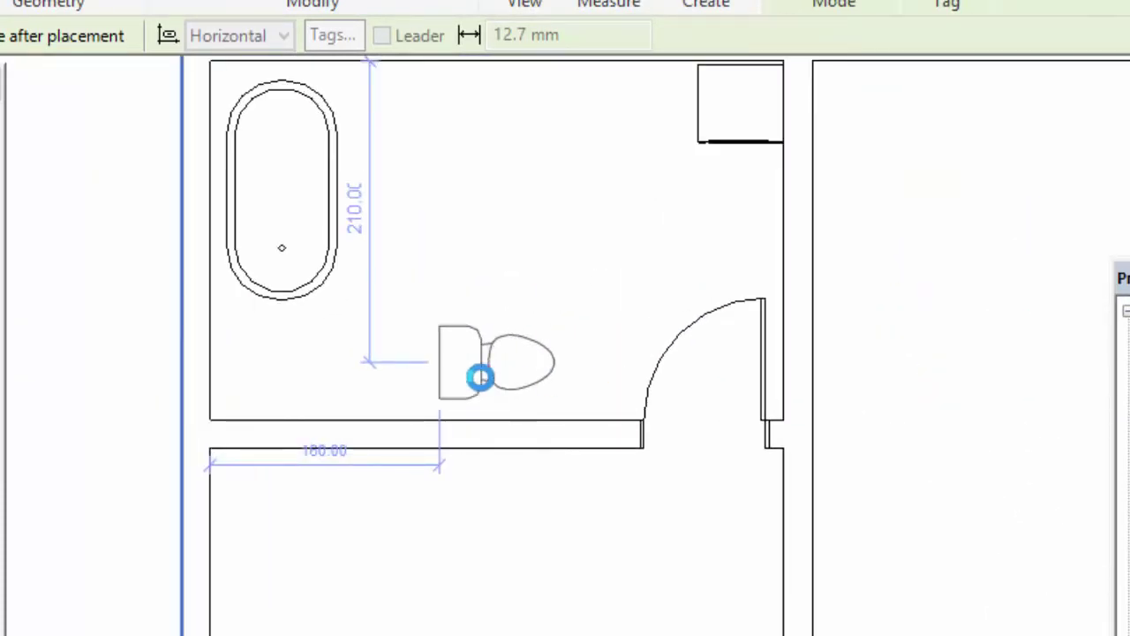
click(475, 356)
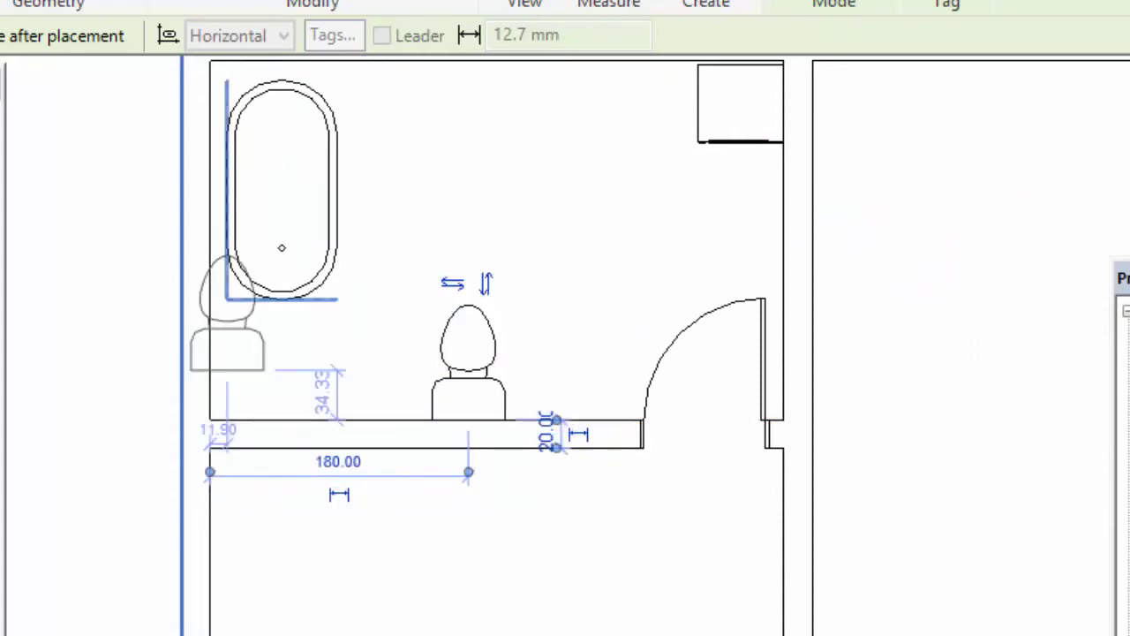
click(325, 93)
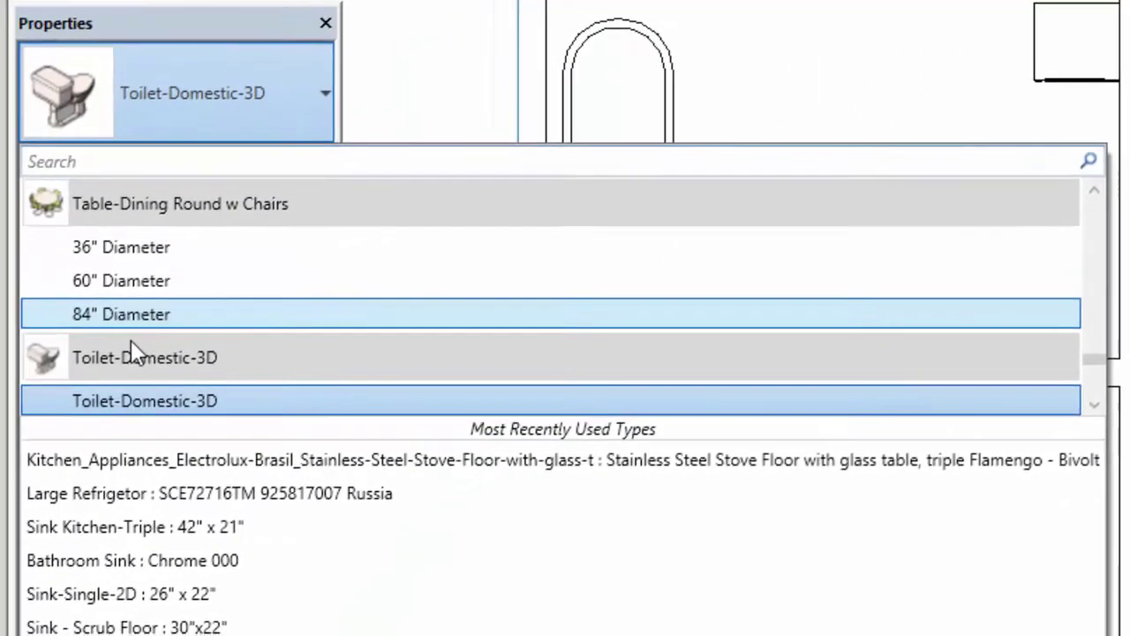
Choose a sink type and place a sink on the bathroom's upper wall.
scroll(176, 340, up, 2)
scroll(75, 331, up, 1)
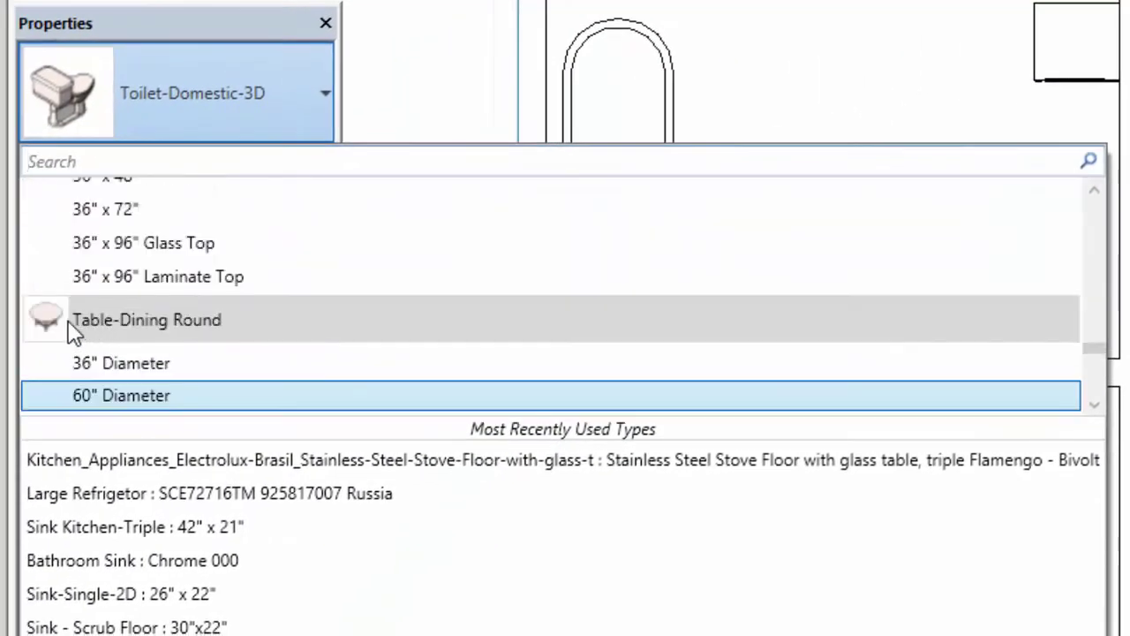
scroll(75, 331, up, 2)
scroll(73, 325, up, 1)
scroll(66, 318, up, 2)
scroll(55, 322, up, 2)
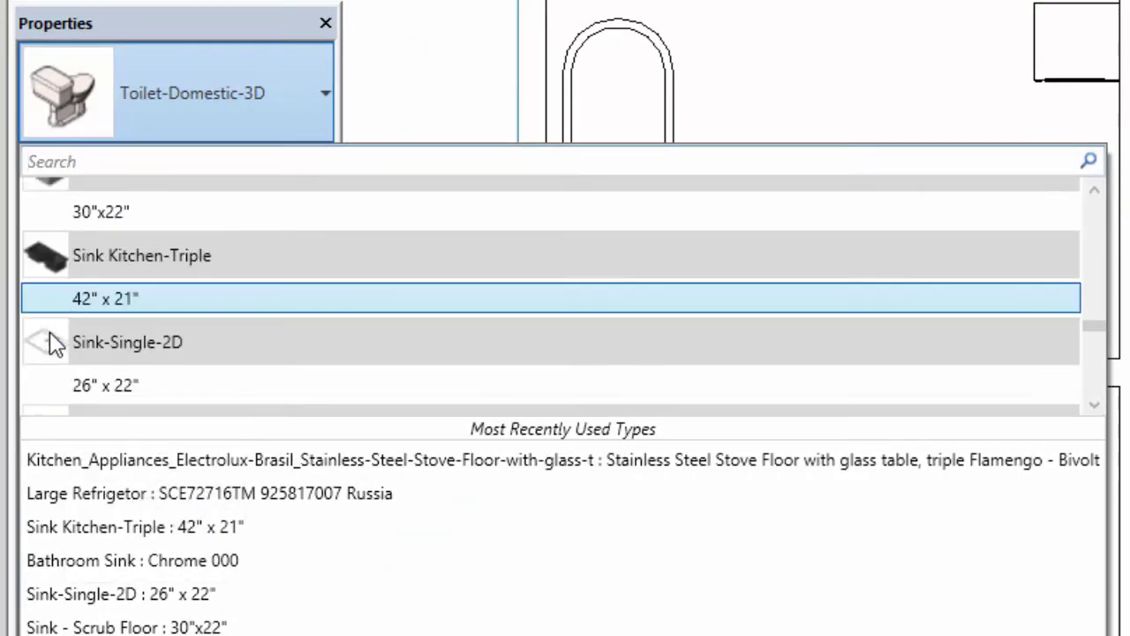
scroll(51, 344, down, 1)
scroll(64, 408, down, 1)
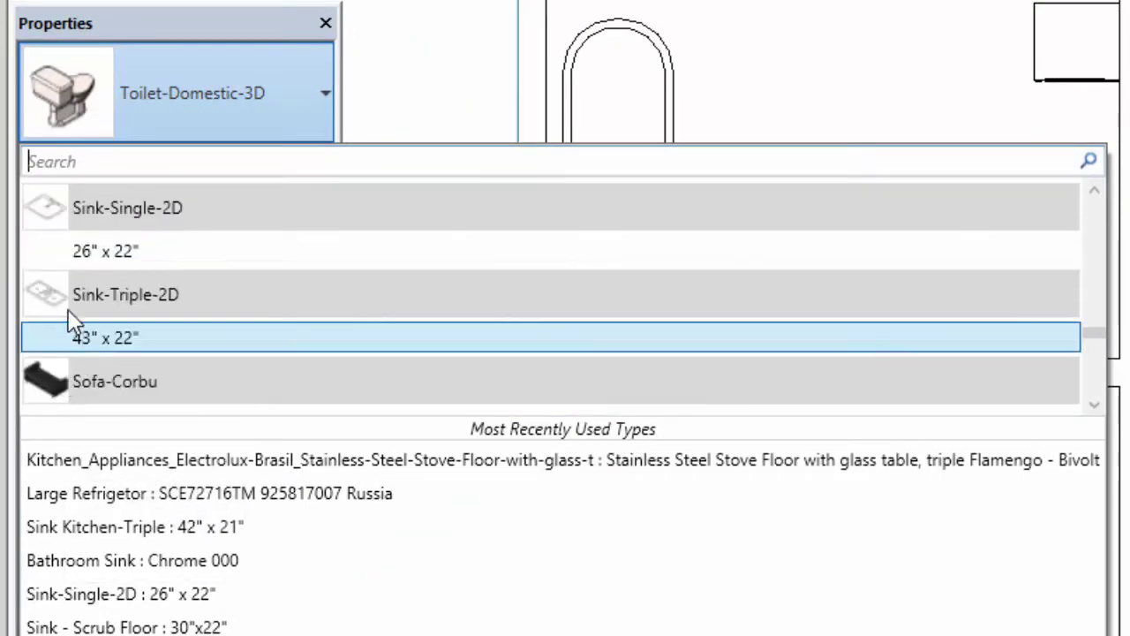
click(85, 250)
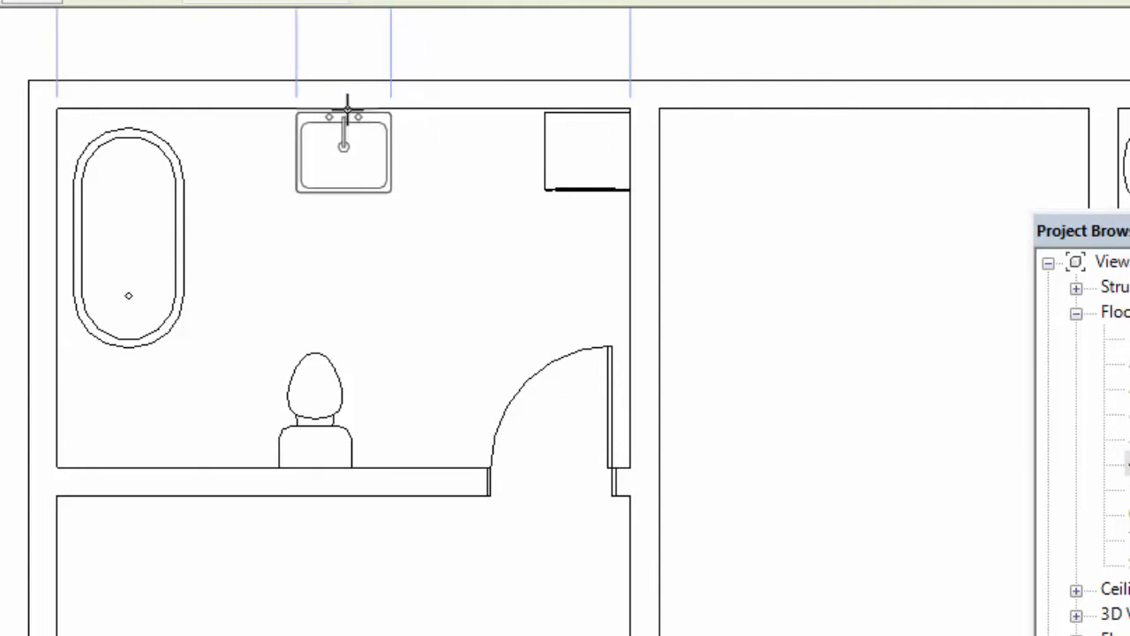
click(347, 106)
Place a second sink on the small bathroom's side wall.
scroll(671, 291, down, 2)
mouse_move(683, 323)
middle_down()
mouse_move(392, 360)
mouse_move(562, 355)
middle_up()
middle_drag(688, 308, 530, 353)
scroll(373, 431, up, 2)
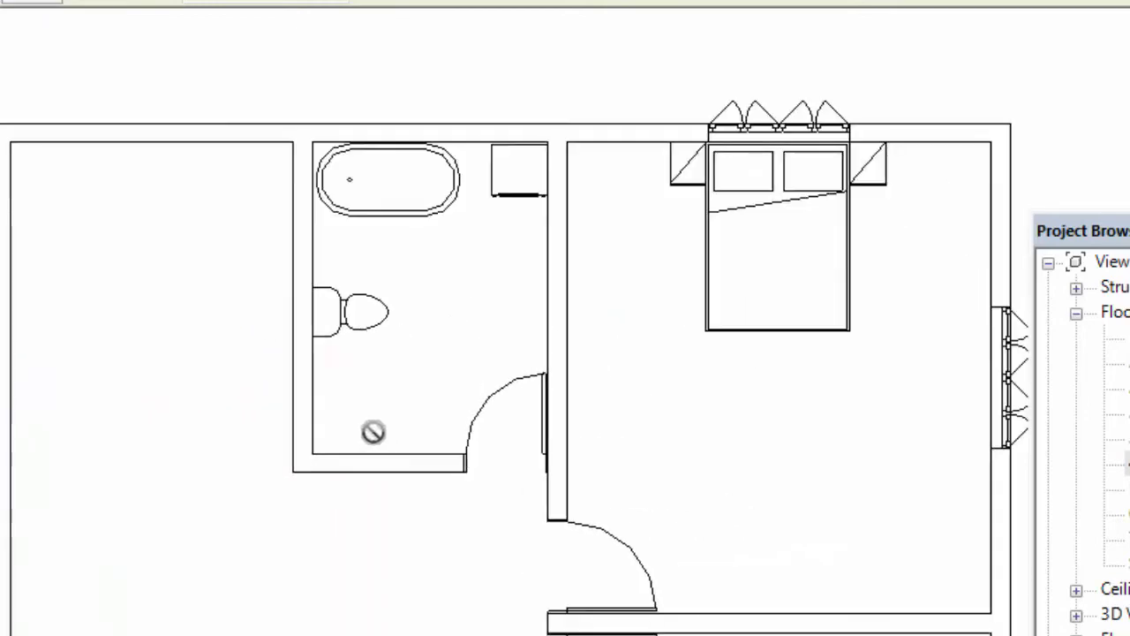
scroll(392, 449, up, 1)
scroll(396, 452, up, 1)
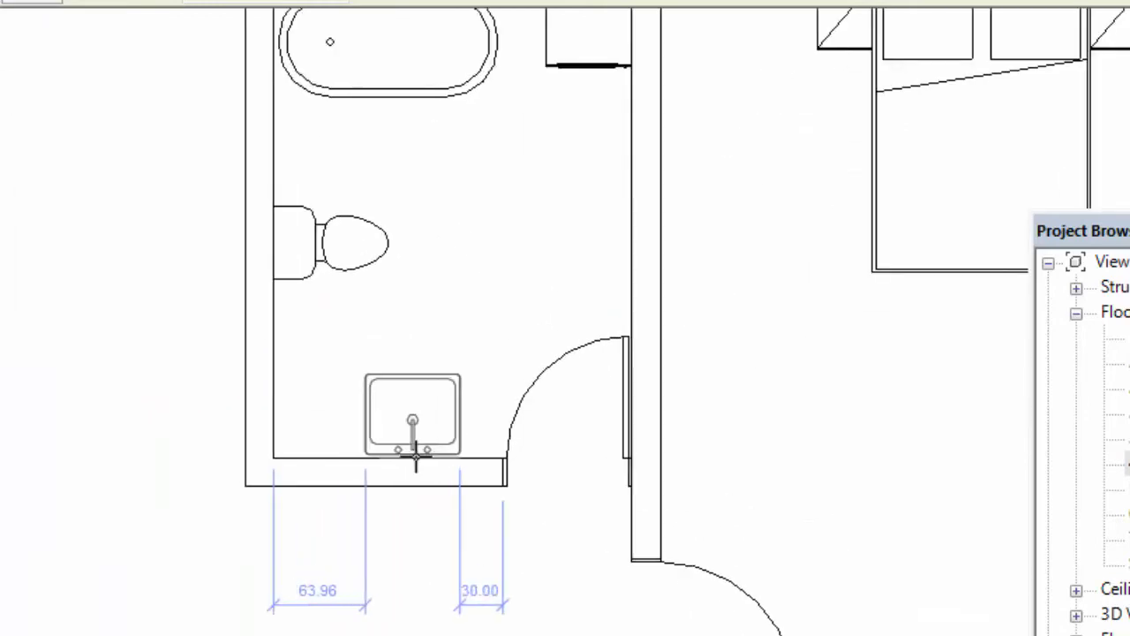
scroll(415, 419, down, 3)
middle_drag(416, 416, 453, 459)
scroll(477, 494, up, 3)
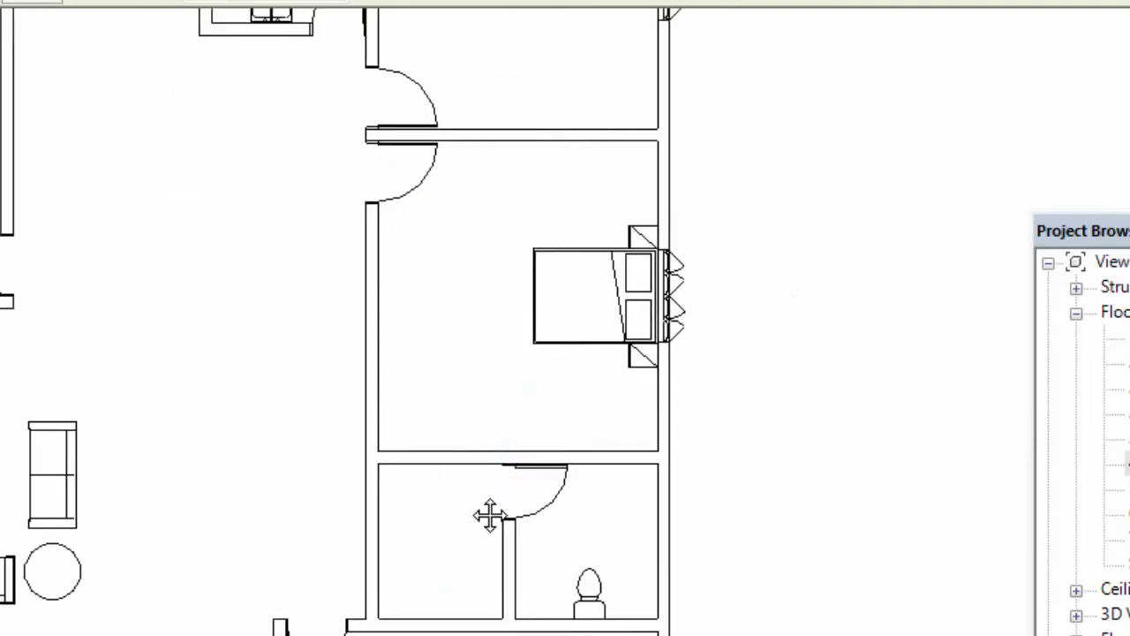
middle_drag(488, 517, 479, 396)
scroll(480, 397, up, 1)
scroll(454, 313, up, 2)
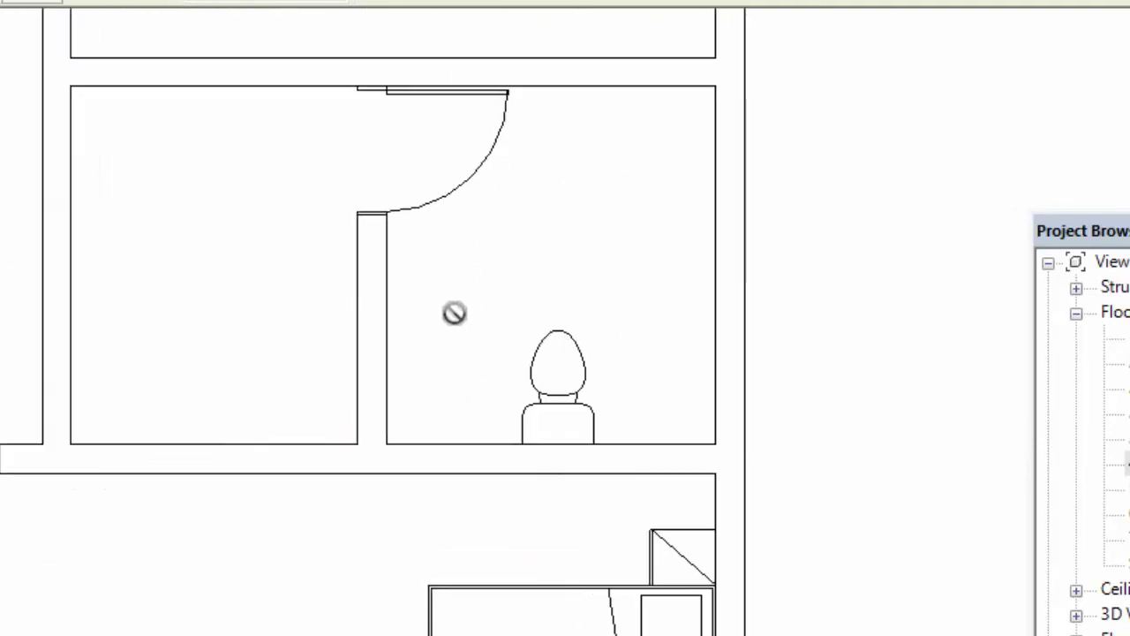
click(386, 303)
Place a sink on the wall beside the lower-right bathroom's door.
scroll(303, 327, down, 3)
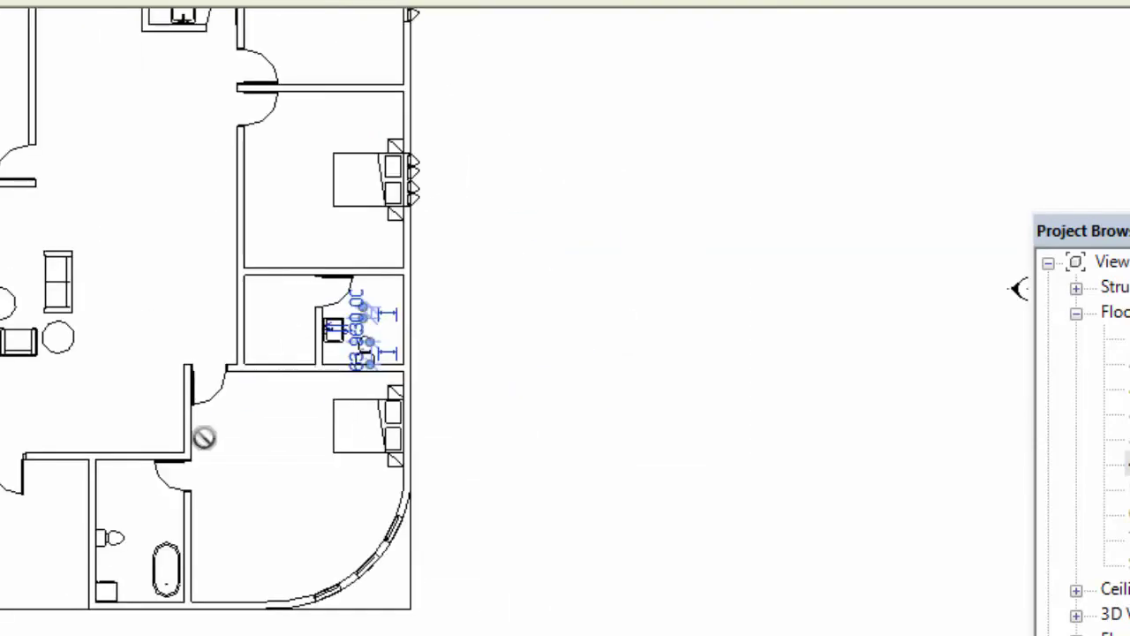
scroll(469, 399, up, 1)
scroll(469, 399, up, 2)
scroll(469, 399, up, 2)
middle_drag(588, 454, 465, 368)
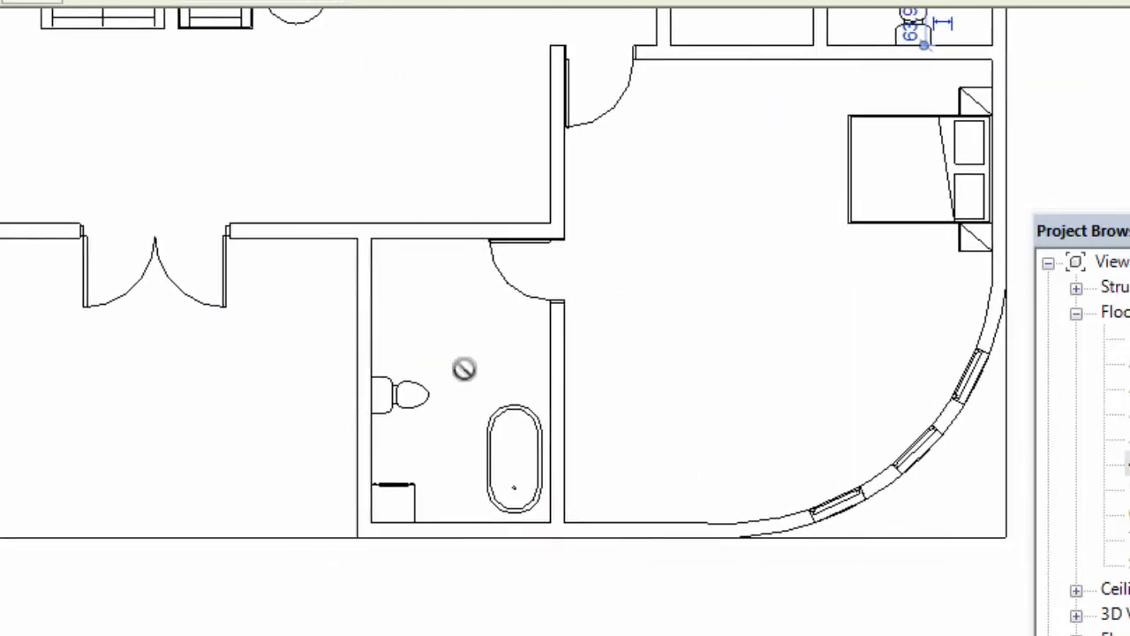
scroll(465, 368, up, 2)
scroll(297, 335, up, 2)
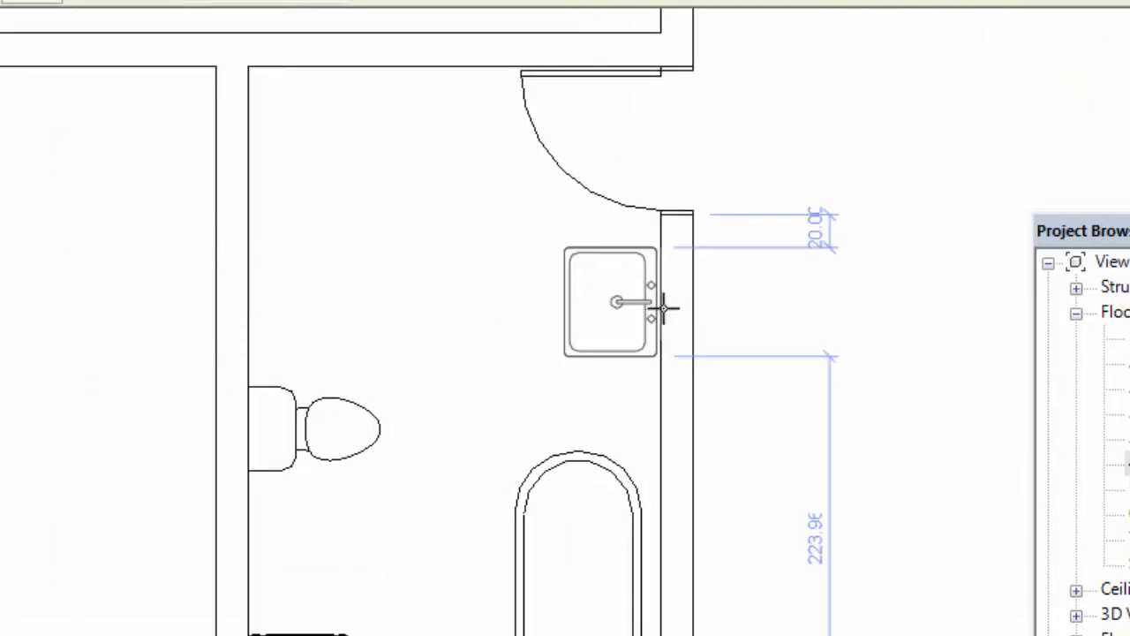
click(666, 307)
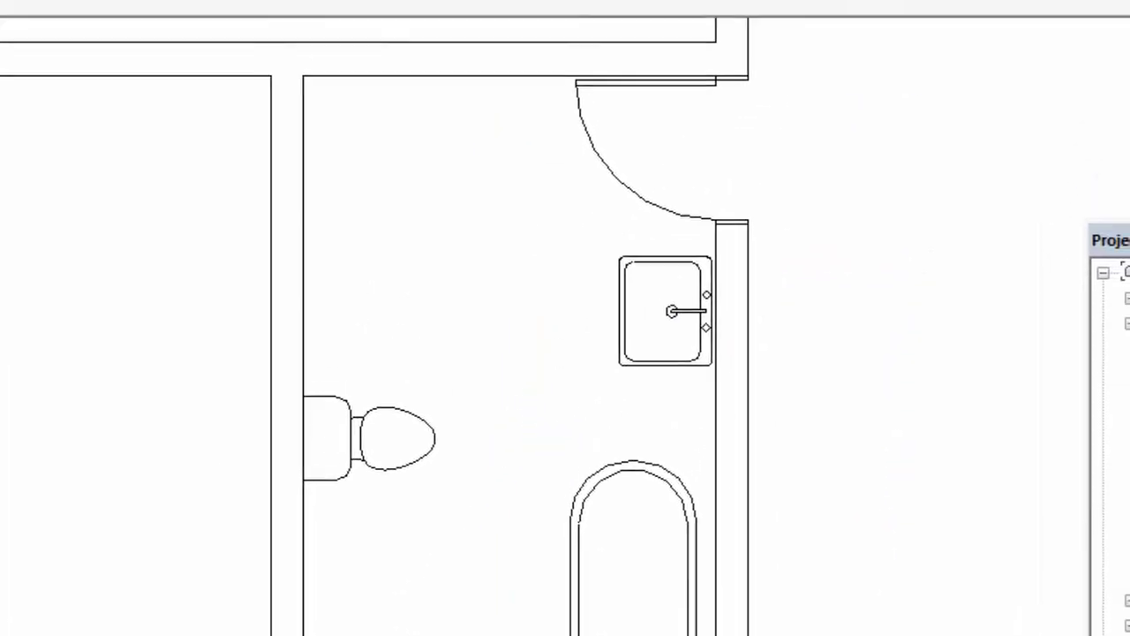
Start placing a Washing Machine with Create Similar and move the plan toward the bathroom corner.
click(646, 117)
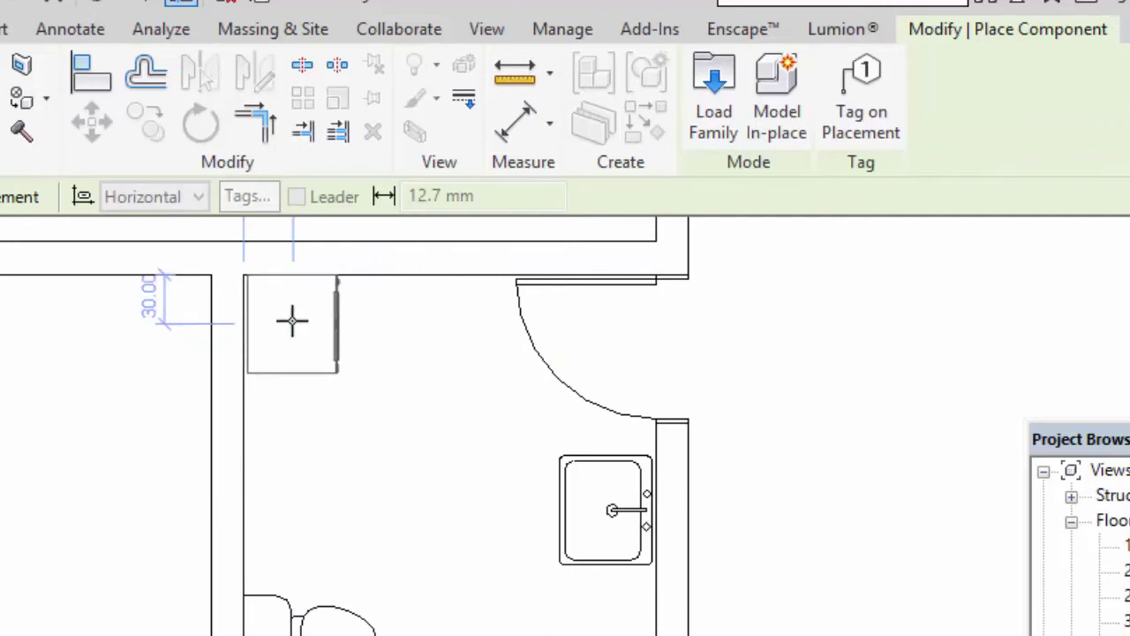
scroll(290, 343, up, 1)
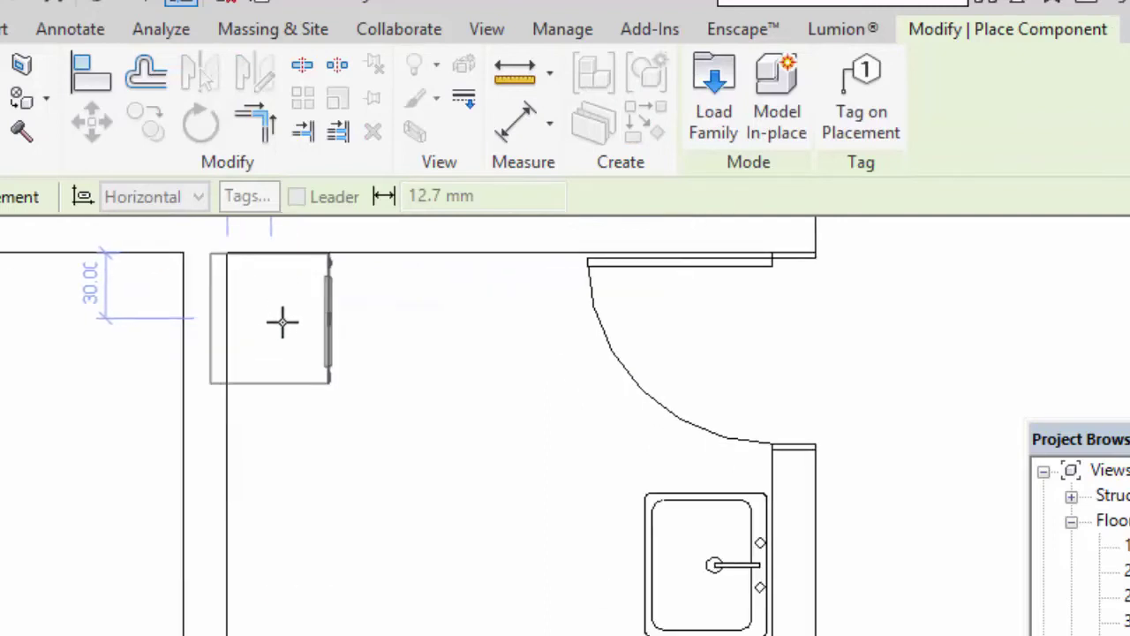
scroll(299, 346, up, 2)
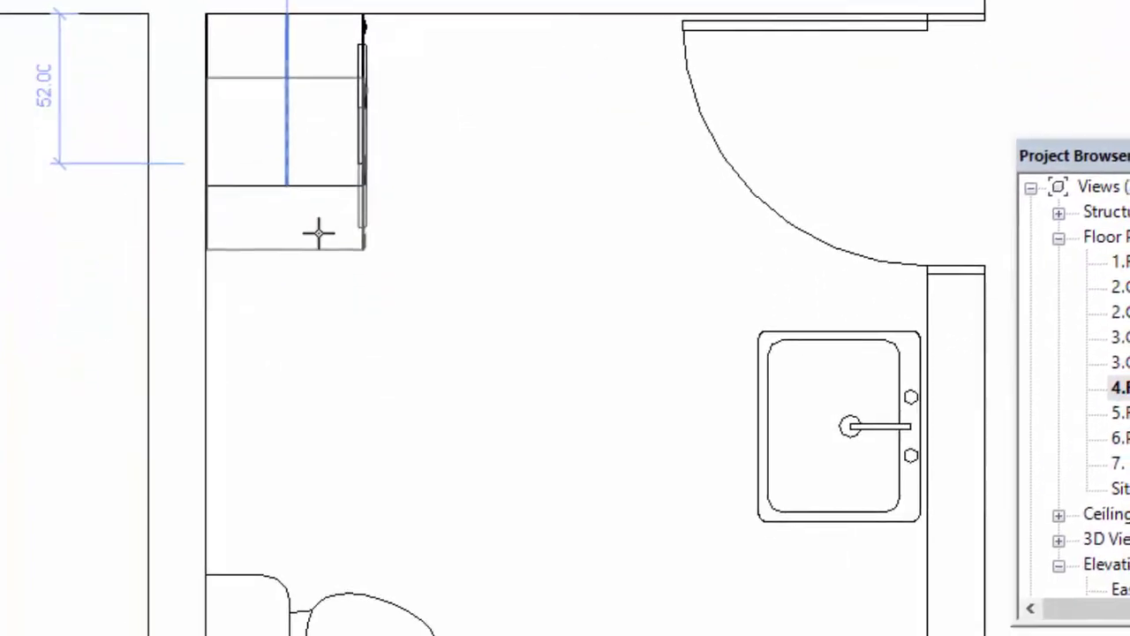
scroll(317, 232, down, 3)
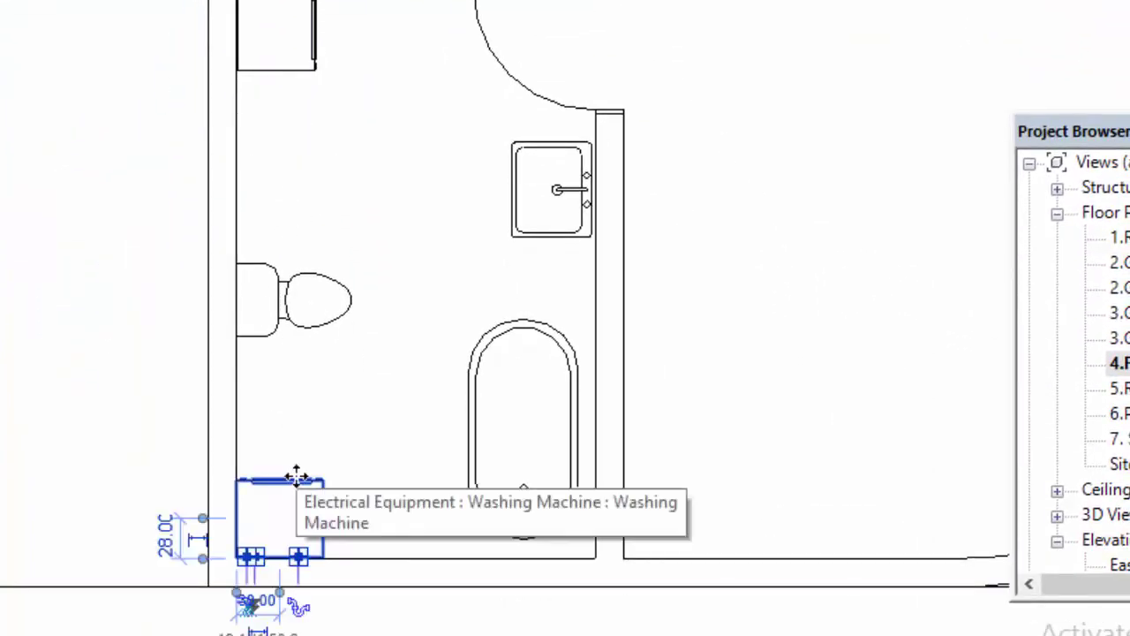
scroll(345, 433, down, 2)
scroll(421, 411, down, 2)
scroll(344, 309, down, 2)
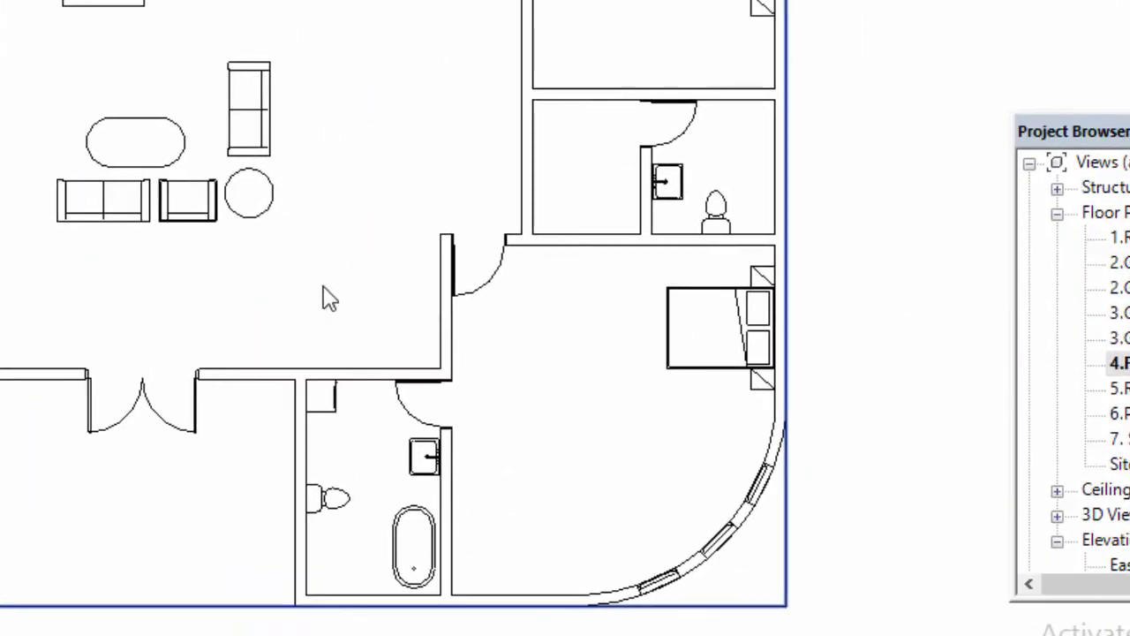
scroll(371, 344, down, 1)
middle_drag(391, 366, 492, 167)
scroll(422, 168, up, 3)
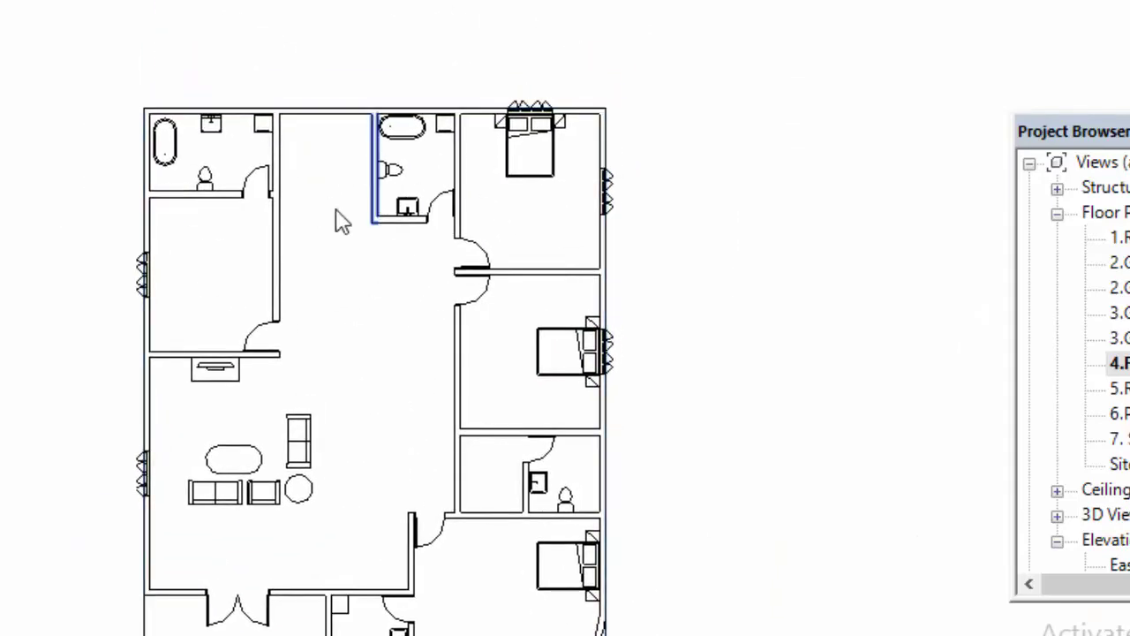
Copy the right bedroom's bed into the left bedroom against its window wall.
middle_drag(341, 220, 341, 142)
scroll(230, 230, up, 2)
scroll(247, 222, up, 1)
scroll(247, 223, down, 1)
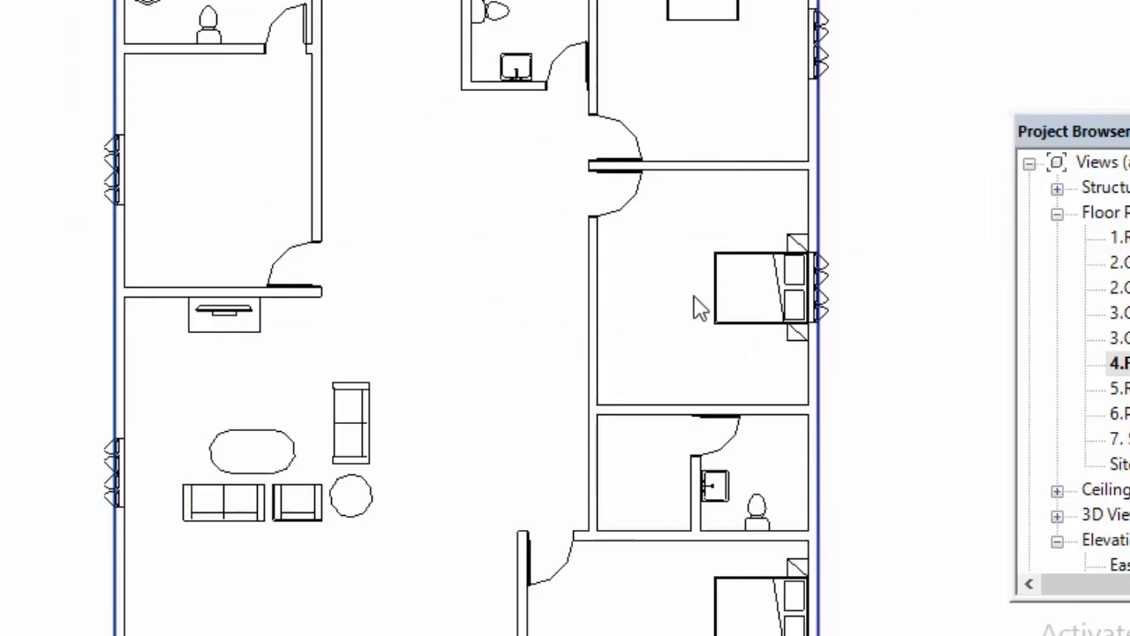
click(719, 308)
middle_drag(777, 350, 757, 457)
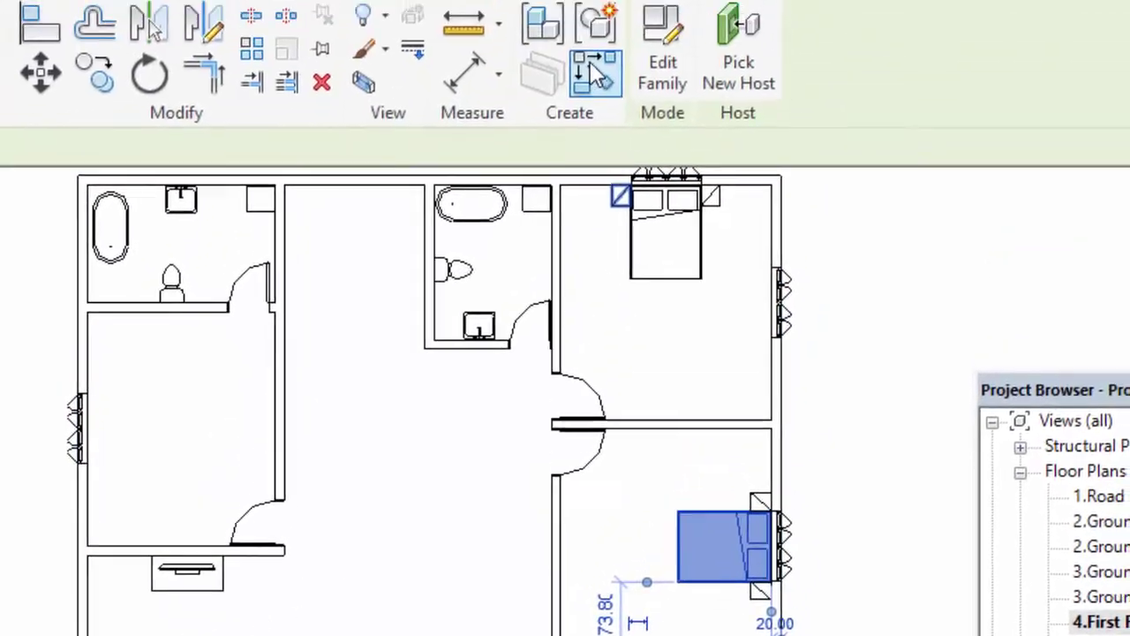
click(590, 61)
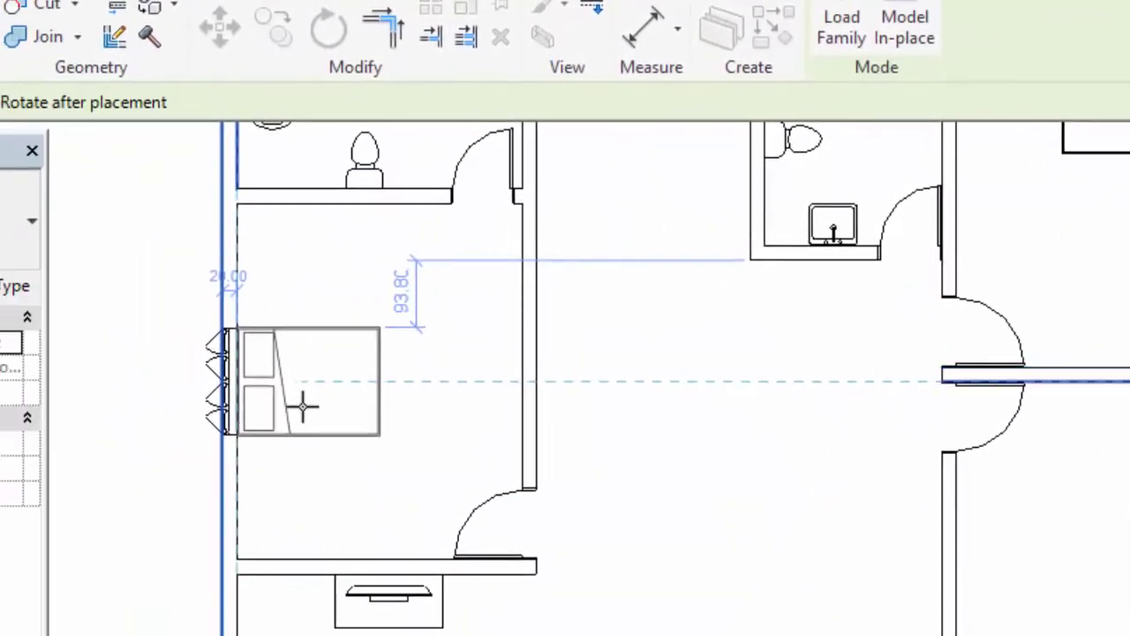
click(305, 406)
scroll(492, 424, down, 2)
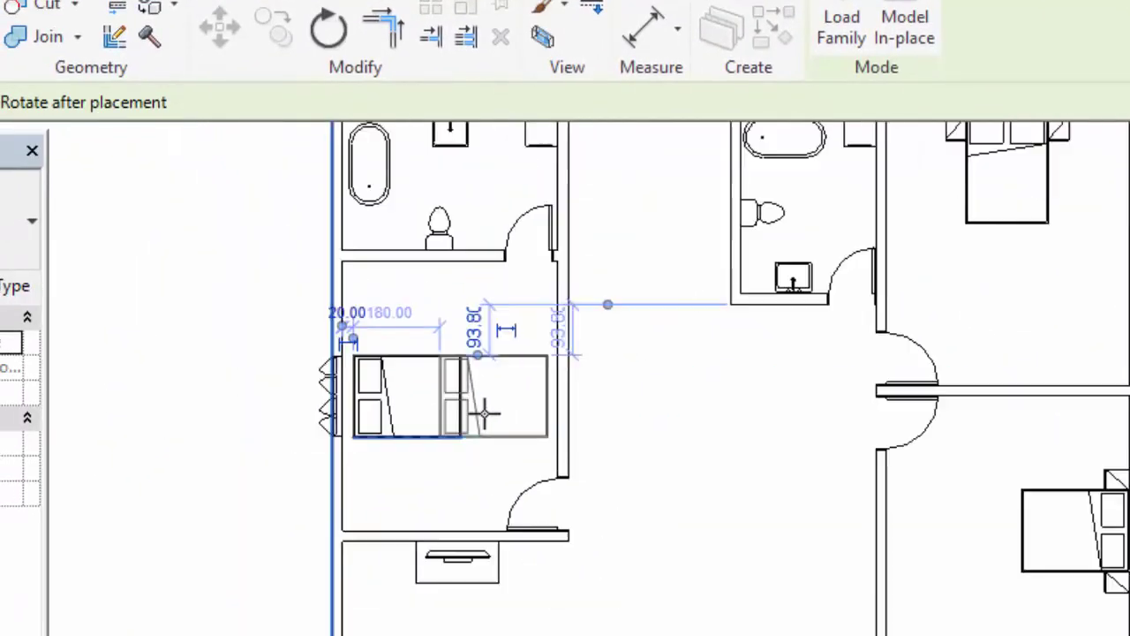
scroll(403, 406, up, 1)
key(Escape)
click(371, 397)
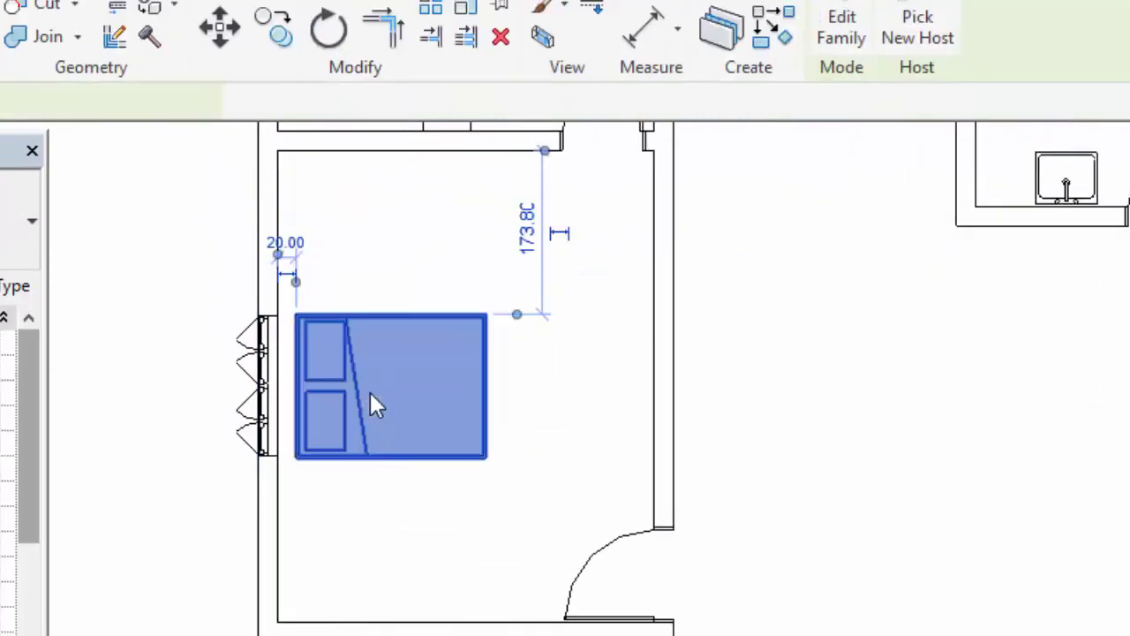
key(Escape)
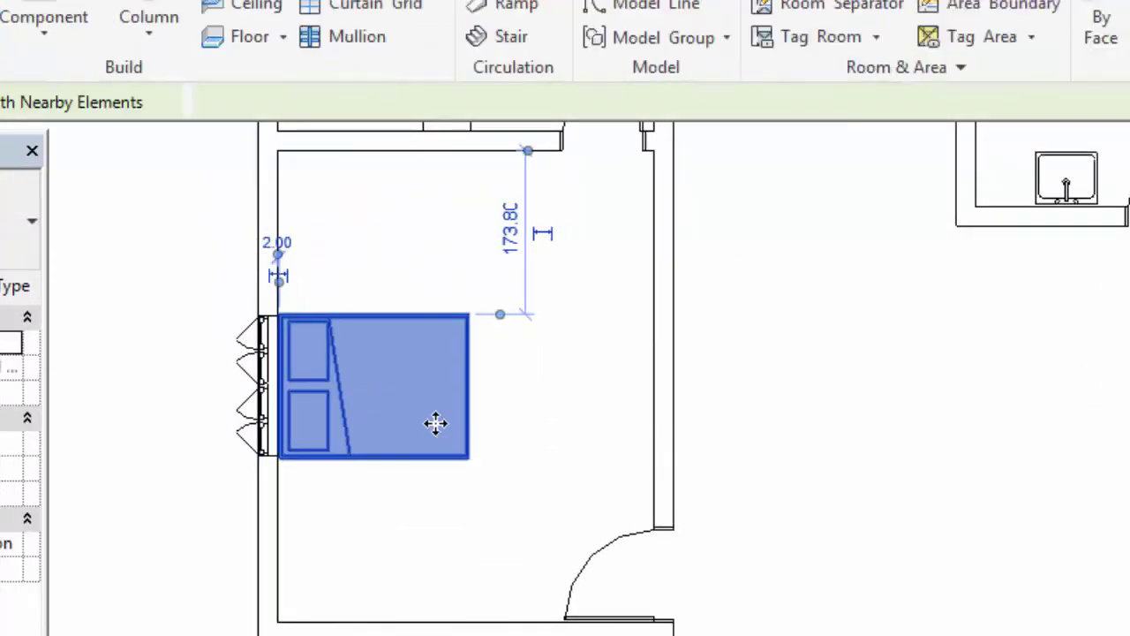
Add a matching two-drawer bedside cabinet beside the new bed's head.
scroll(436, 424, down, 3)
scroll(575, 537, down, 1)
scroll(874, 270, up, 2)
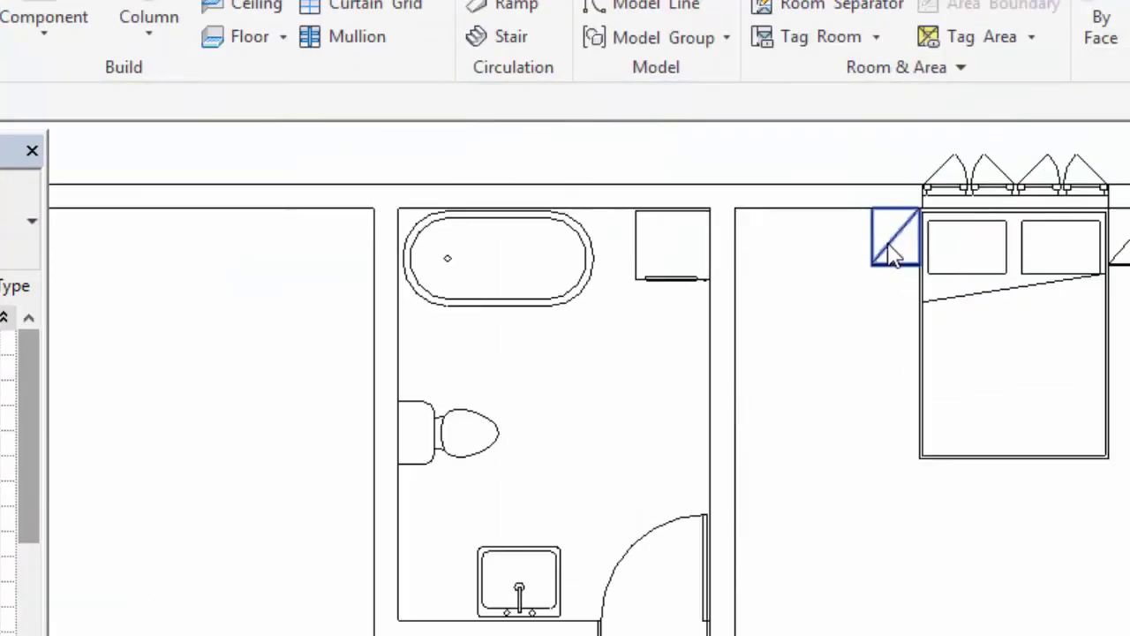
click(883, 267)
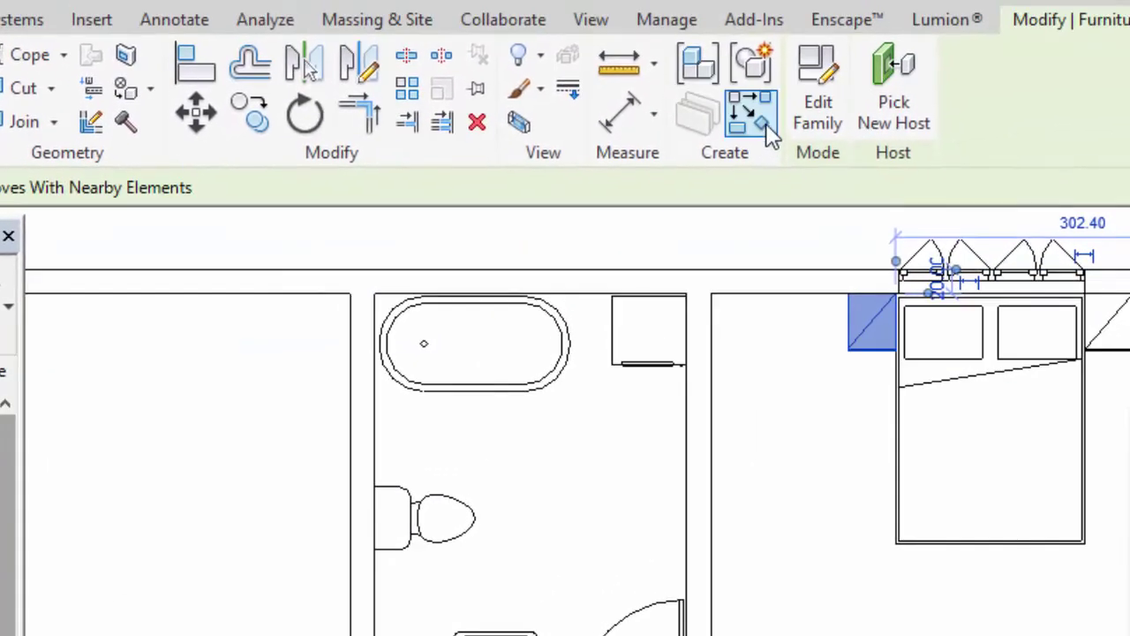
click(752, 116)
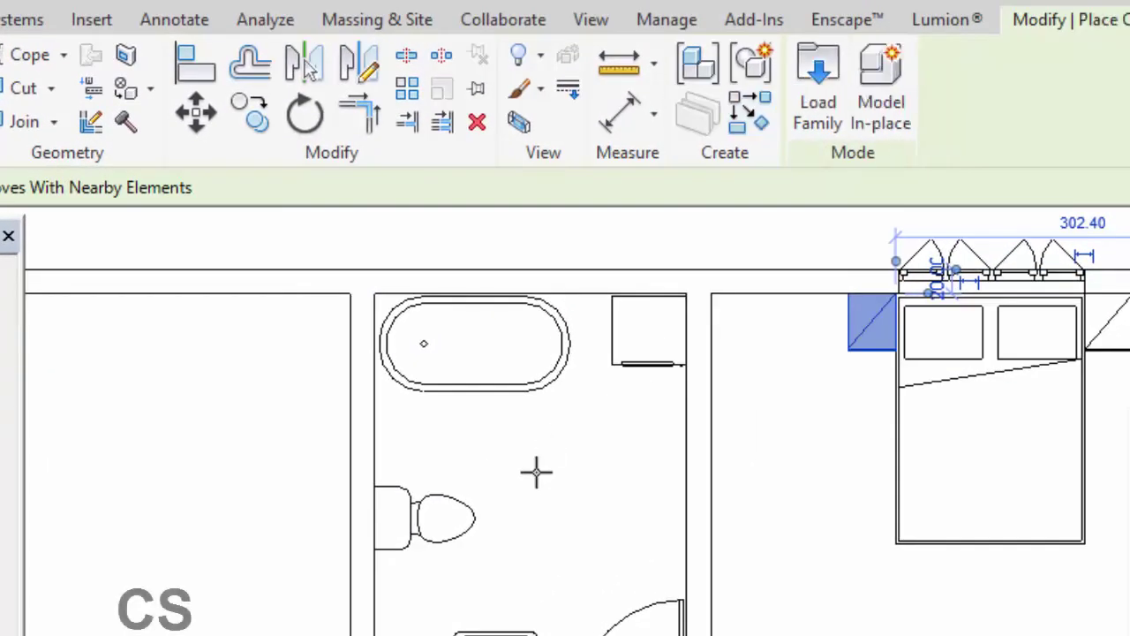
scroll(345, 563, down, 3)
scroll(669, 467, up, 1)
scroll(445, 526, up, 3)
scroll(446, 525, up, 3)
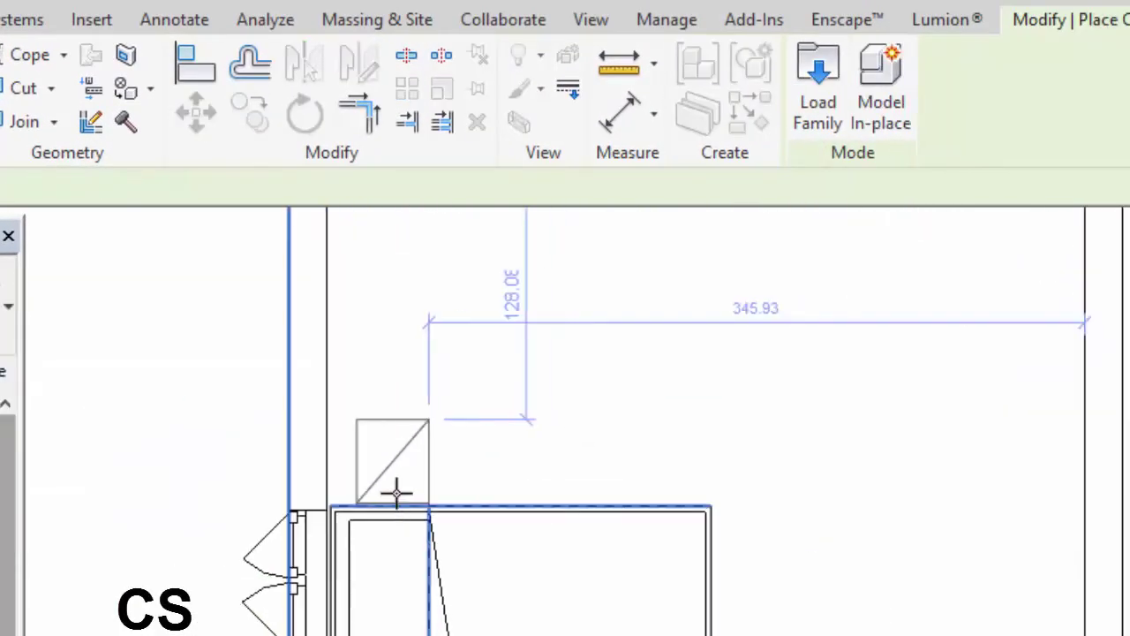
click(592, 243)
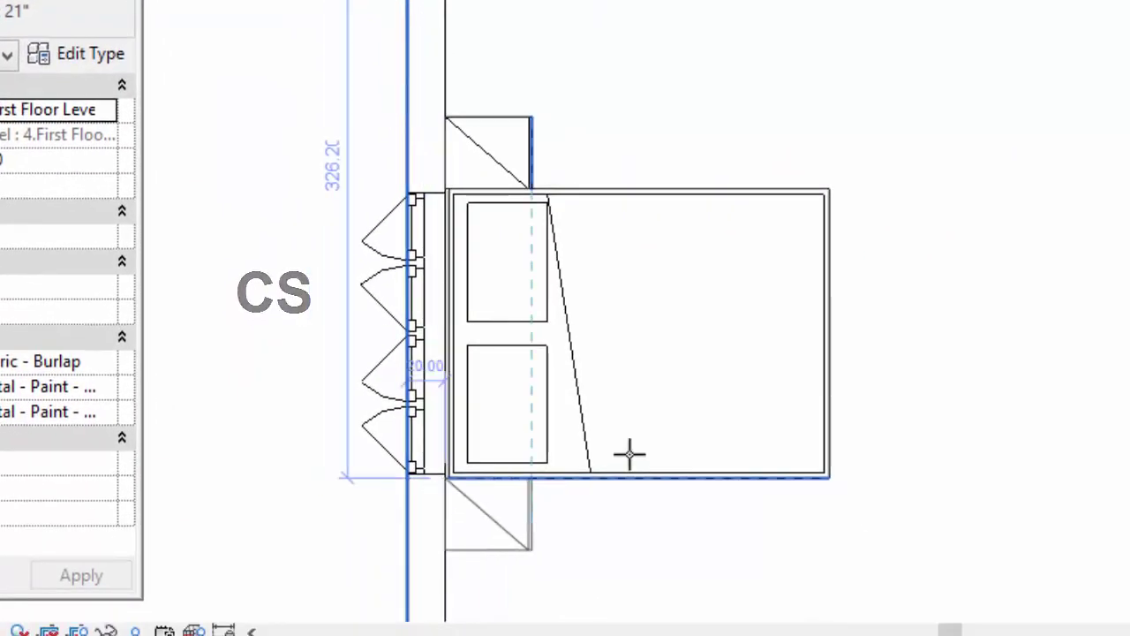
End component placement and zoom out to view the furnished floor plan.
scroll(709, 421, down, 2)
scroll(765, 285, down, 2)
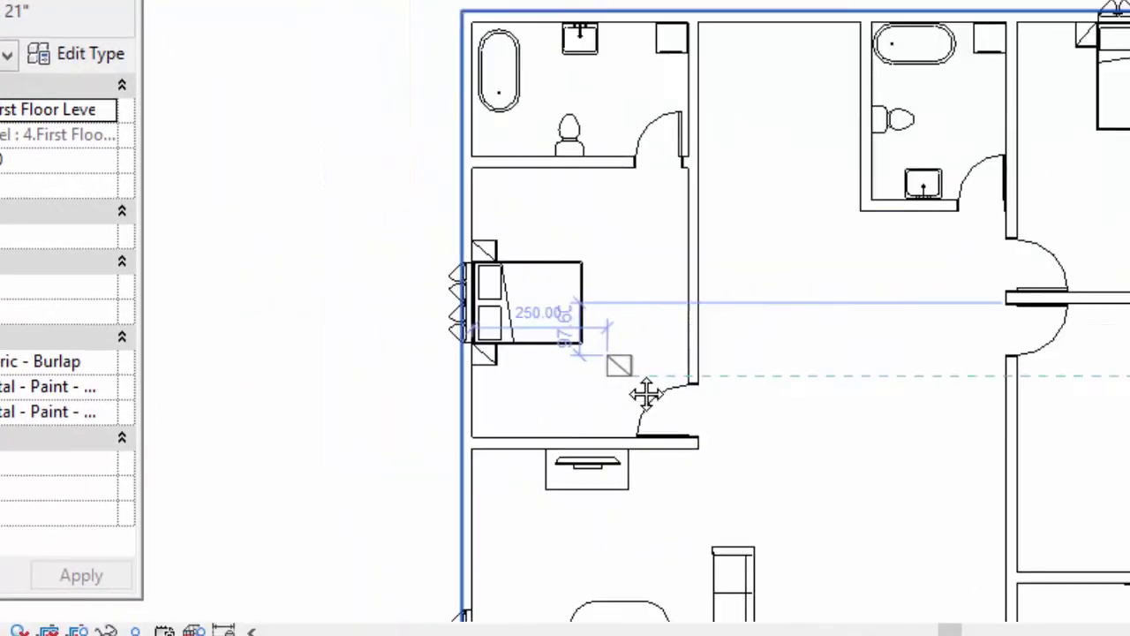
key(Escape)
key(Escape)
scroll(630, 295, down, 3)
mouse_move(847, 336)
middle_down()
mouse_move(784, 260)
mouse_move(788, 236)
middle_up()
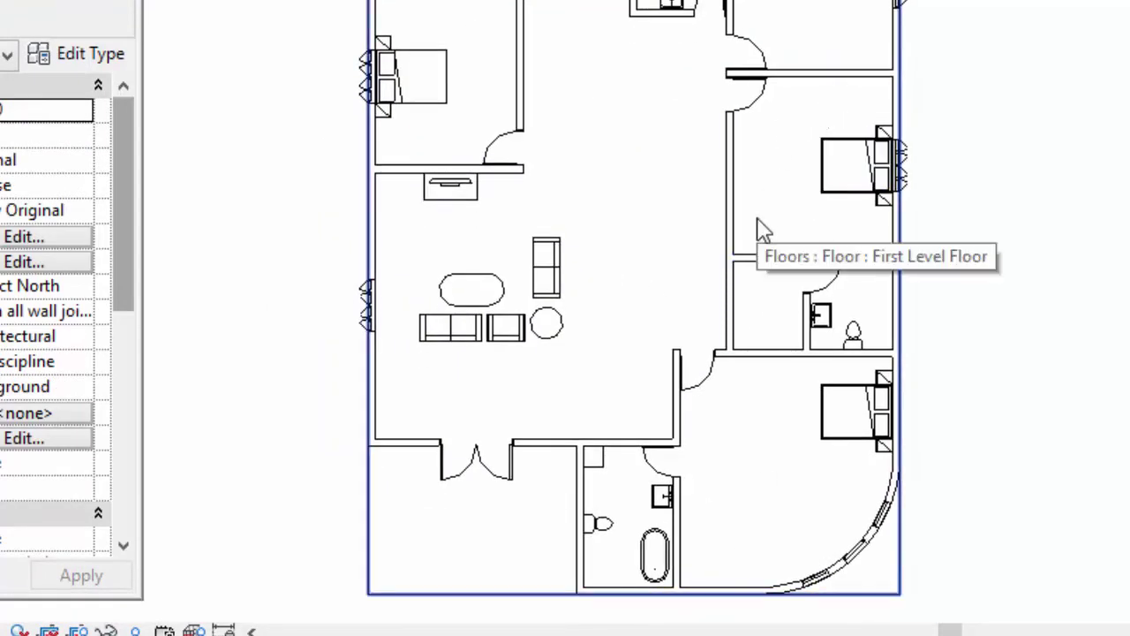
scroll(582, 331, down, 2)
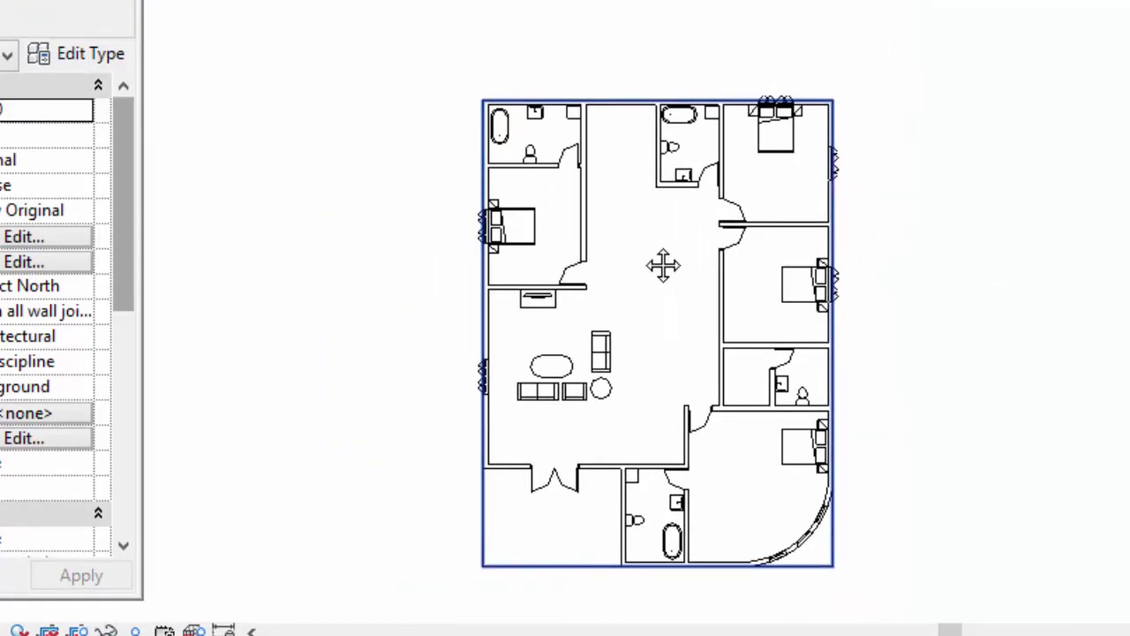
Recentre the ground-floor view, then open 4.First Floor Level from the Project Browser.
mouse_move(663, 265)
middle_down()
mouse_move(568, 144)
mouse_move(647, 199)
middle_up()
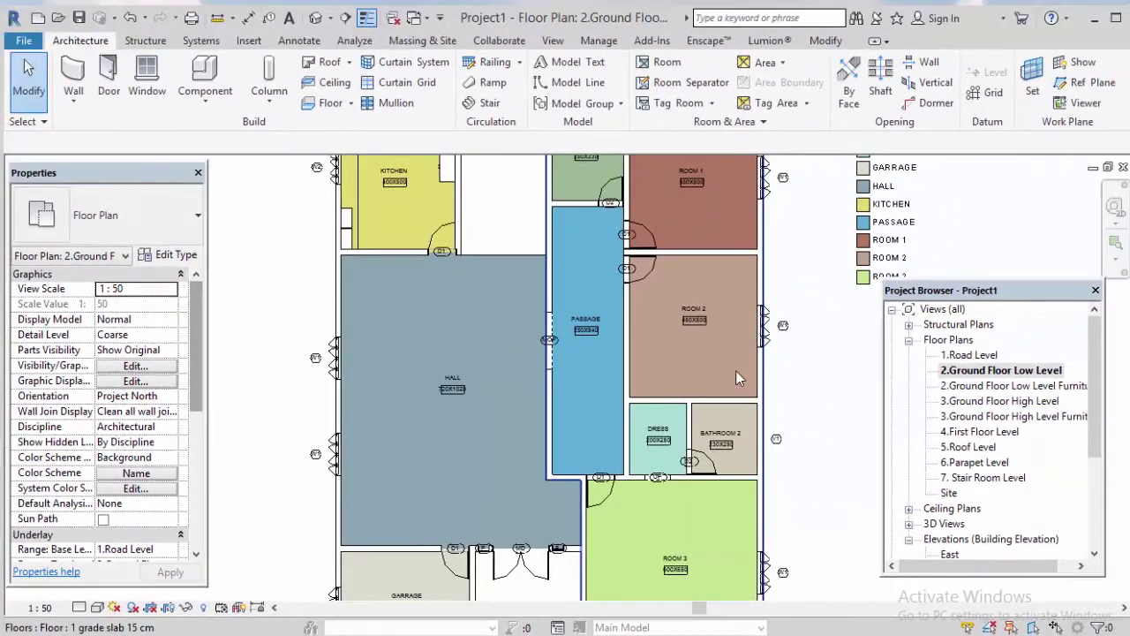
middle_drag(760, 401, 762, 394)
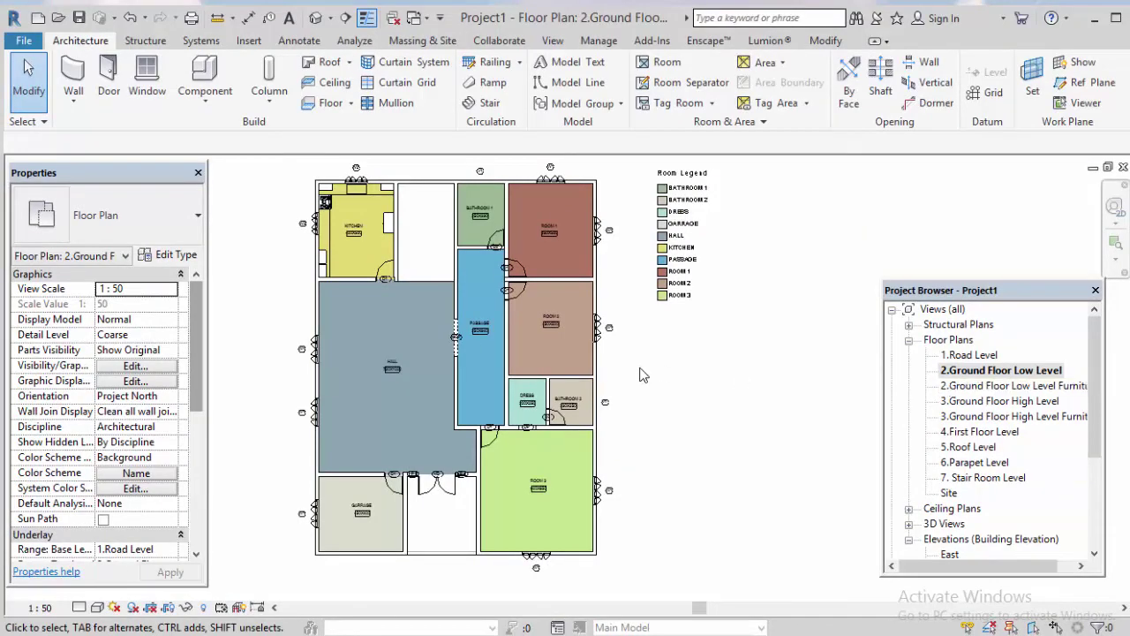
middle_drag(642, 374, 560, 363)
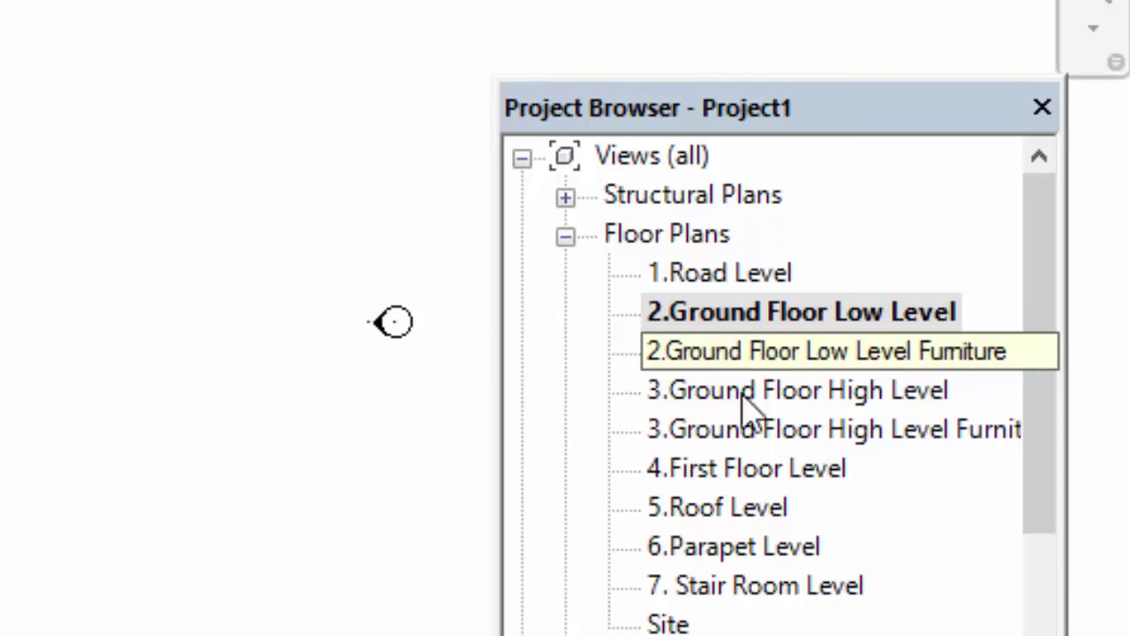
double_click(715, 470)
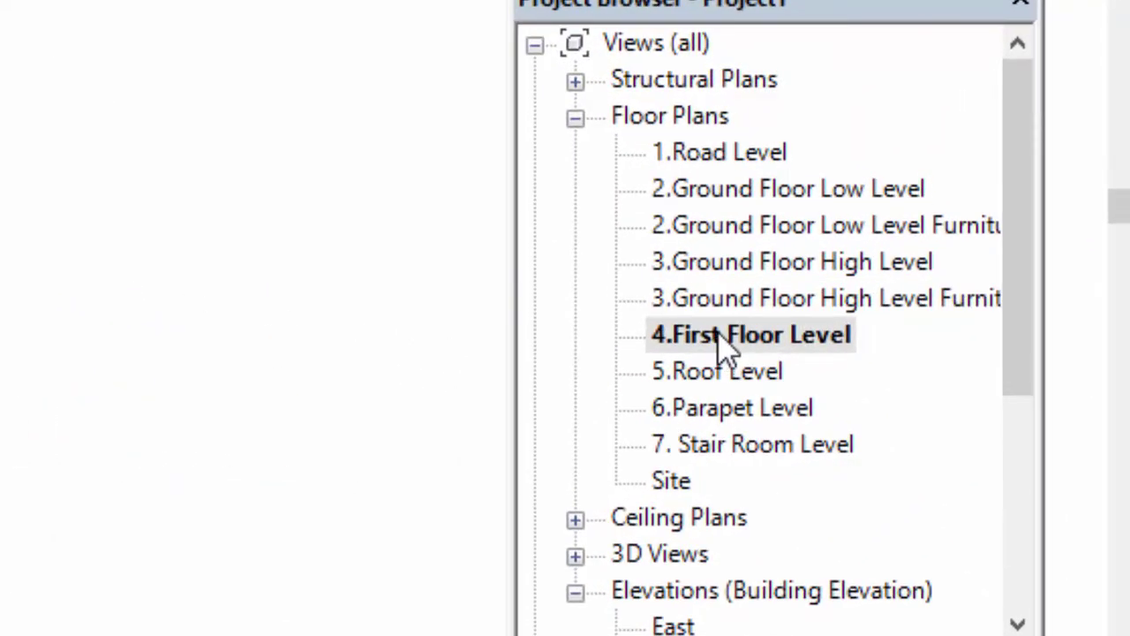
Duplicate 4.First Floor Level with detailing and rename the copy '4.First Floor Level Furniture'.
click(724, 340)
right_click(724, 340)
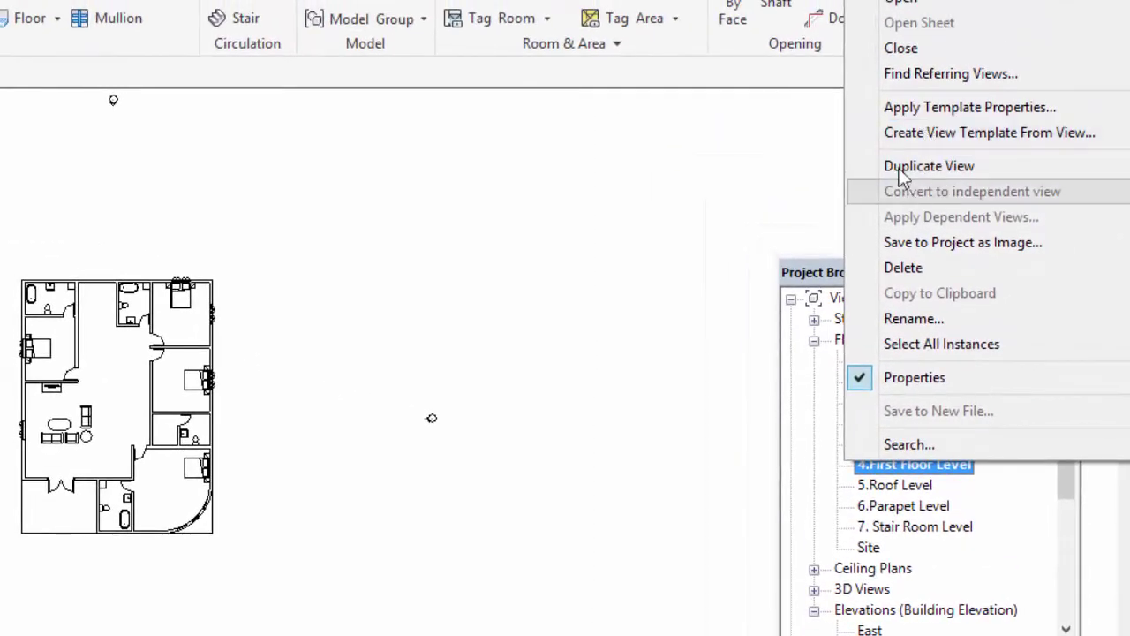
mouse_move(928, 166)
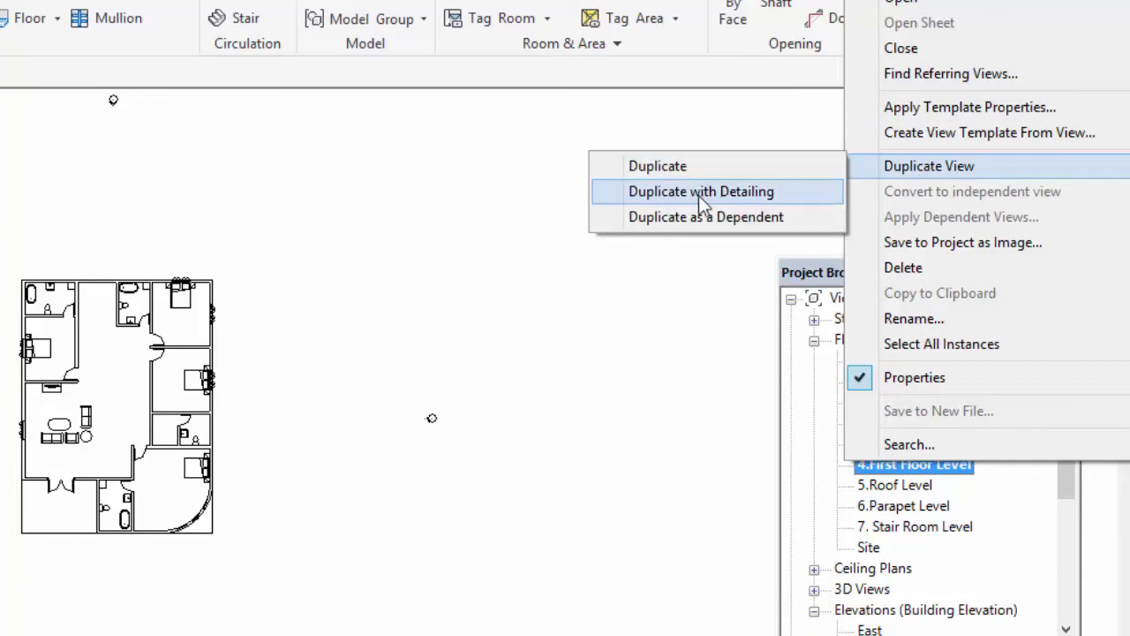
click(698, 192)
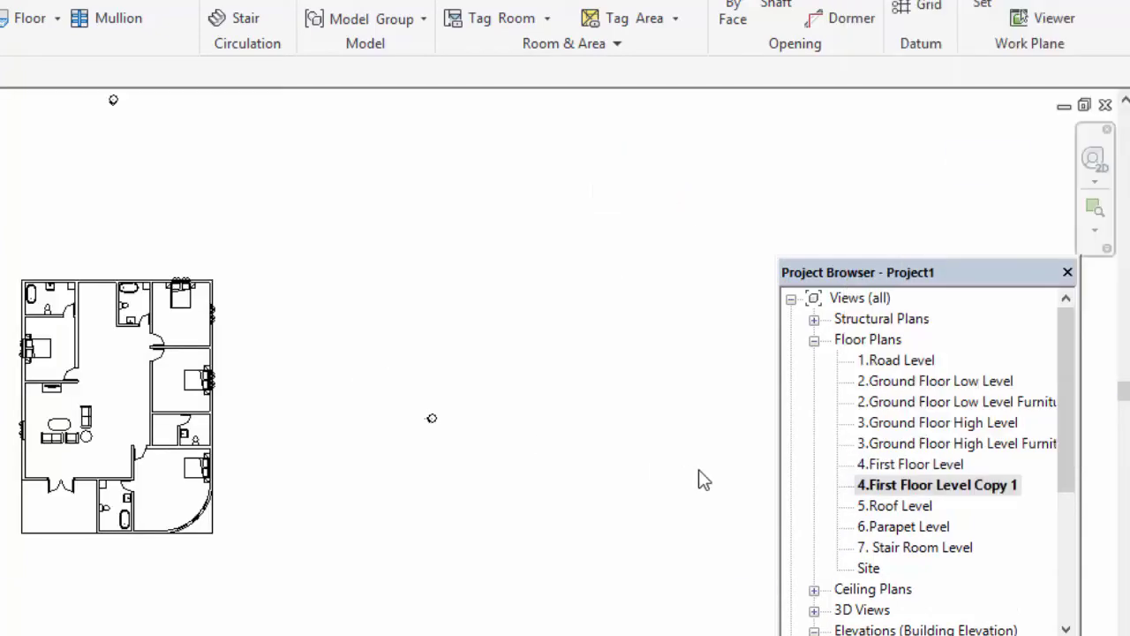
right_click(923, 470)
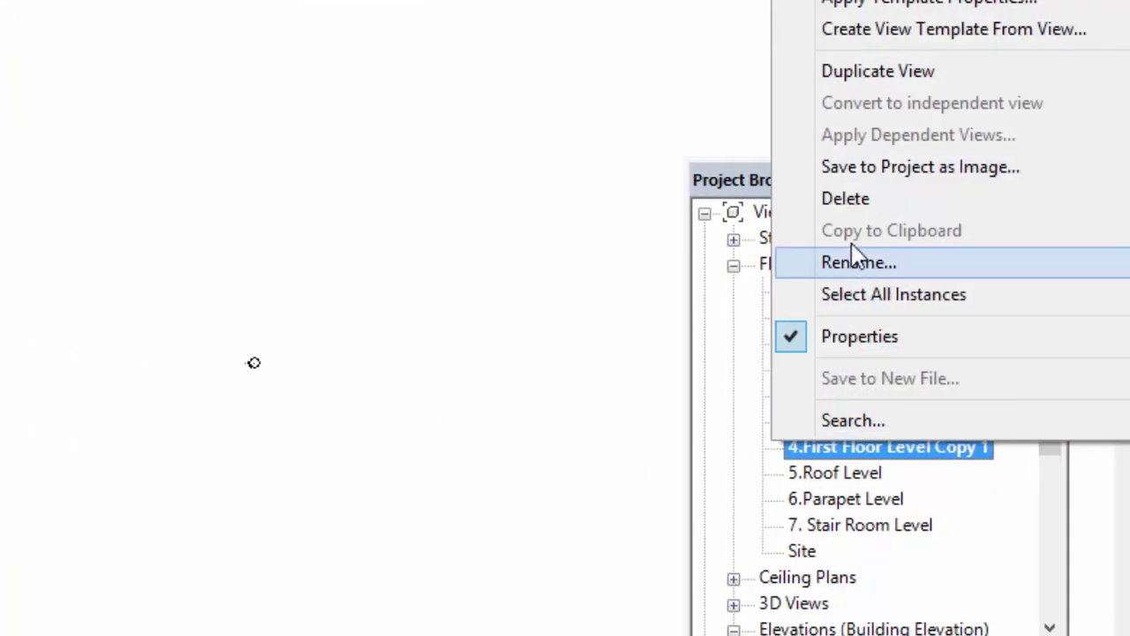
click(858, 262)
text(4.First Floor Level Furniture)
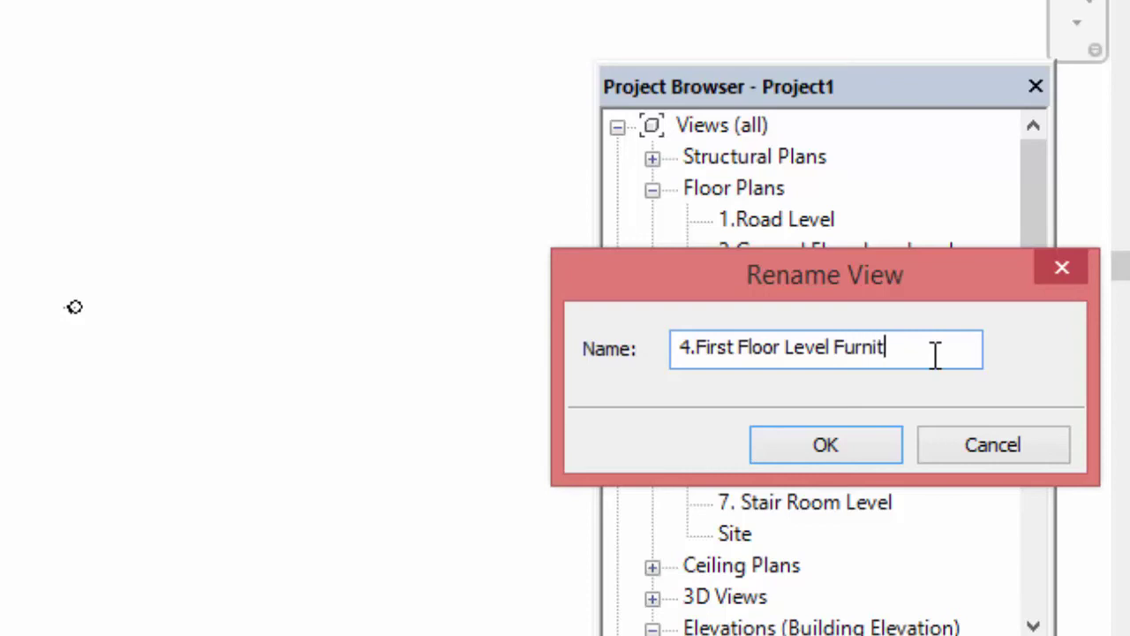
click(775, 446)
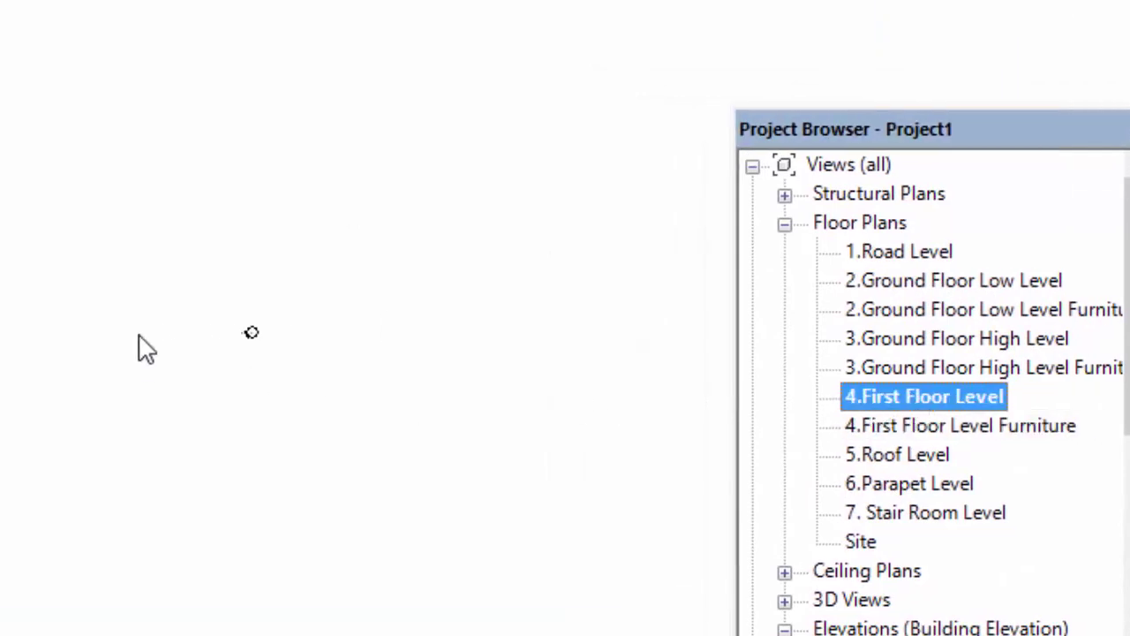
Hide the beds category in the 4.First Floor Level view.
scroll(560, 192, up, 2)
scroll(530, 194, up, 3)
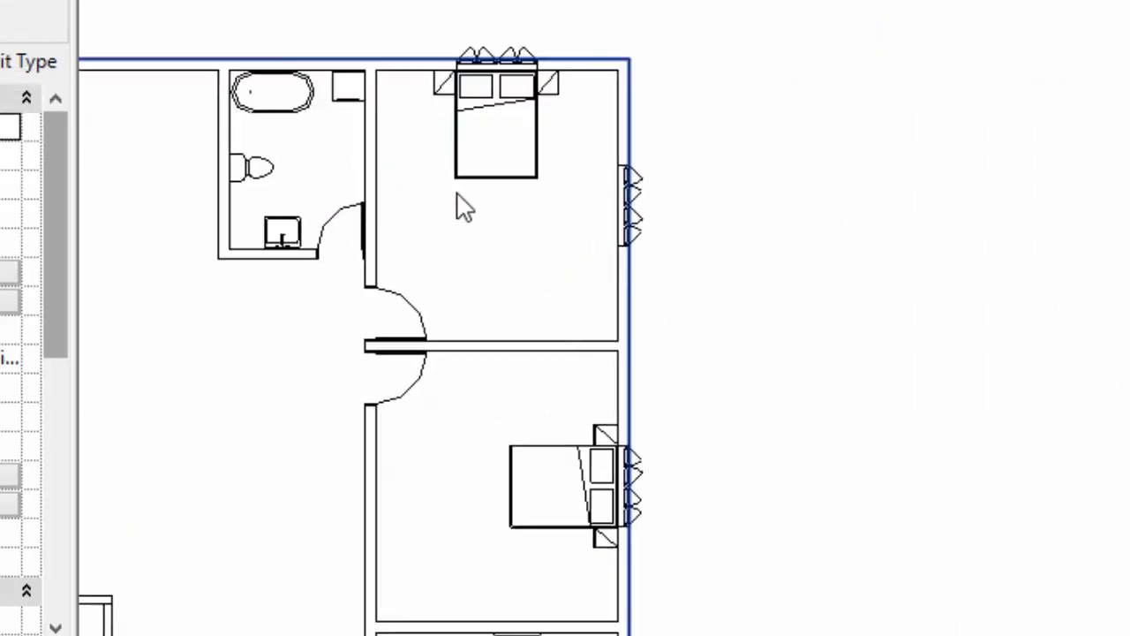
scroll(547, 202, up, 2)
click(671, 212)
right_click(671, 212)
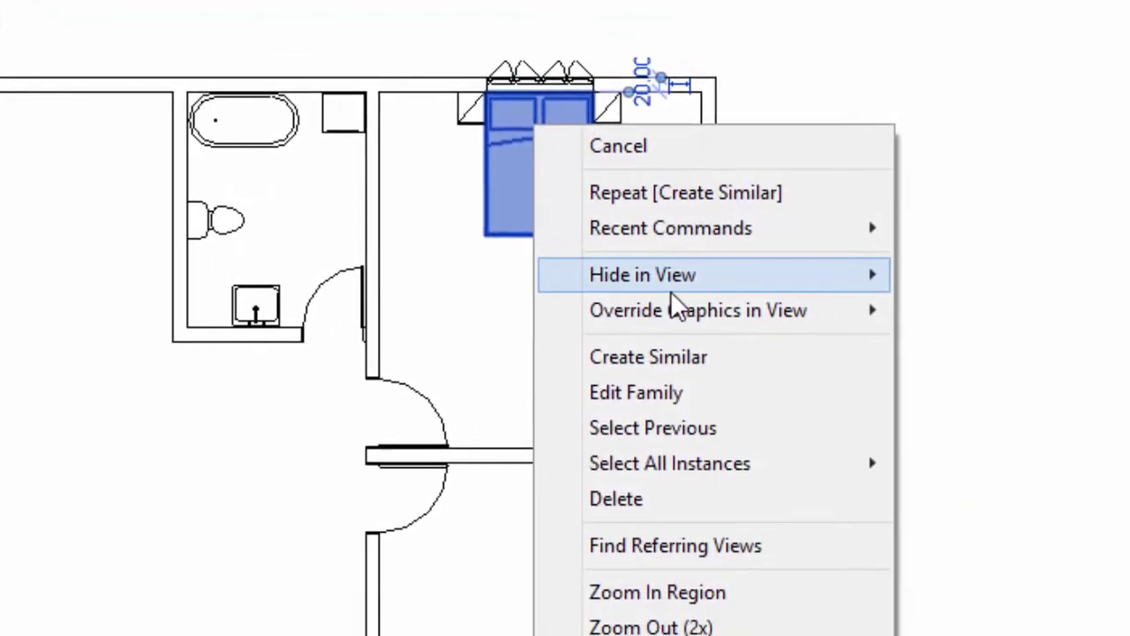
click(980, 310)
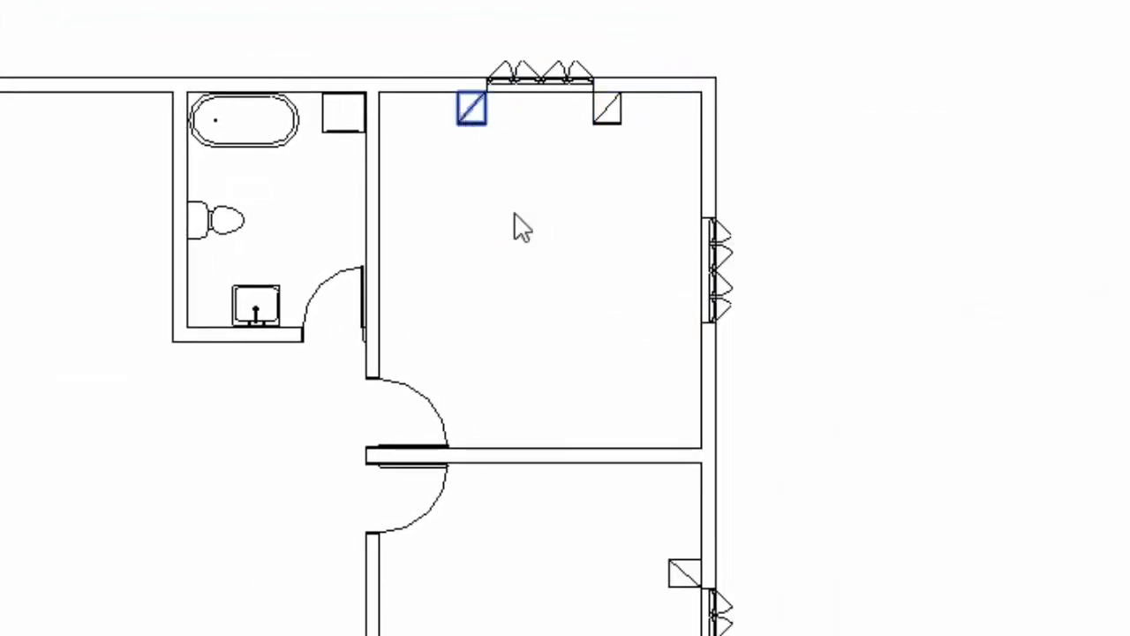
Hide the nightstand, plumbing fixture and cabinet categories in the view.
click(468, 119)
right_click(468, 119)
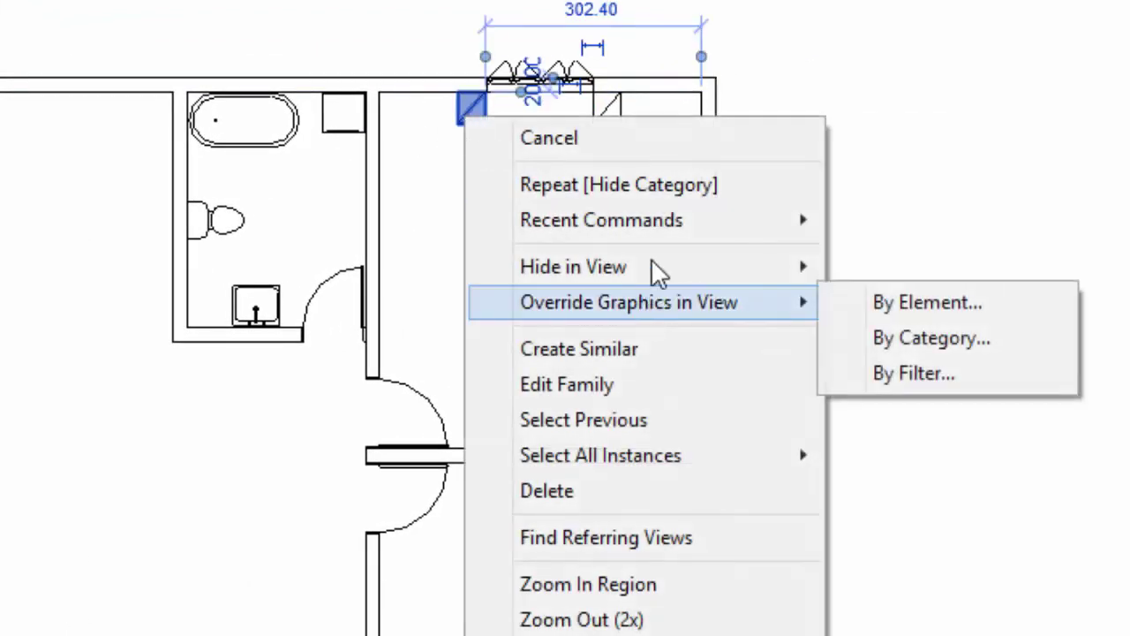
click(898, 303)
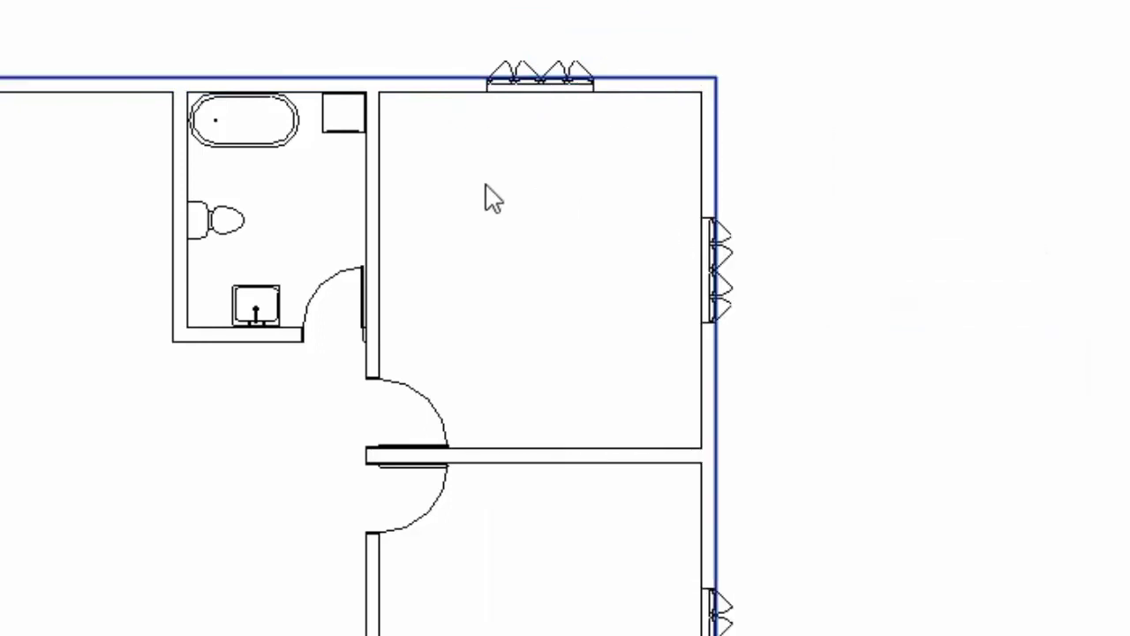
right_click(242, 128)
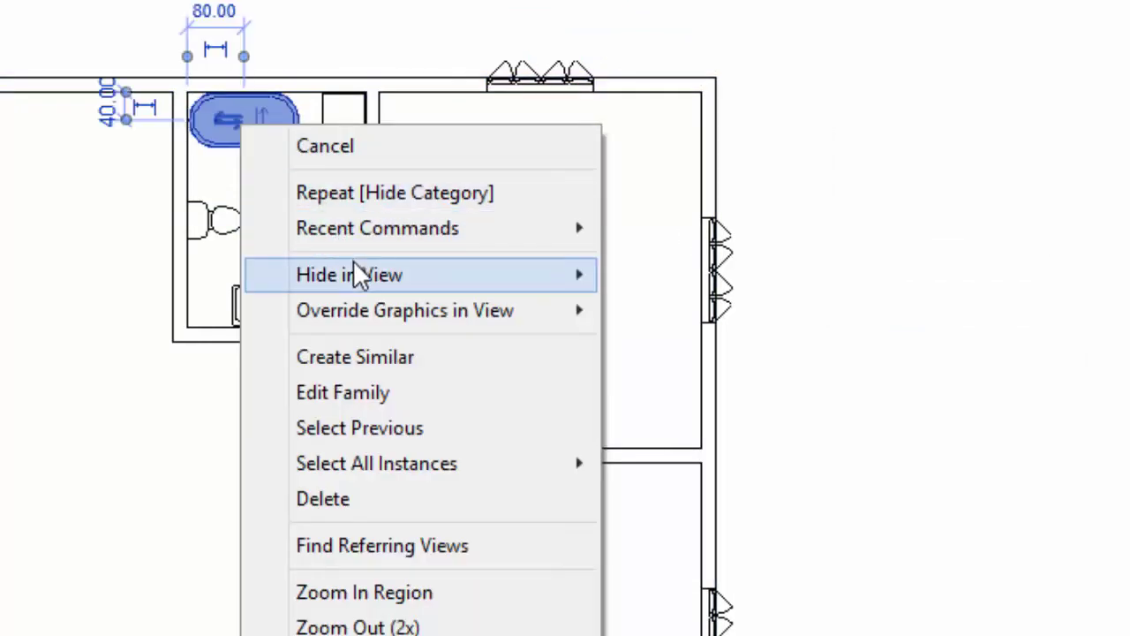
mouse_move(358, 274)
click(661, 311)
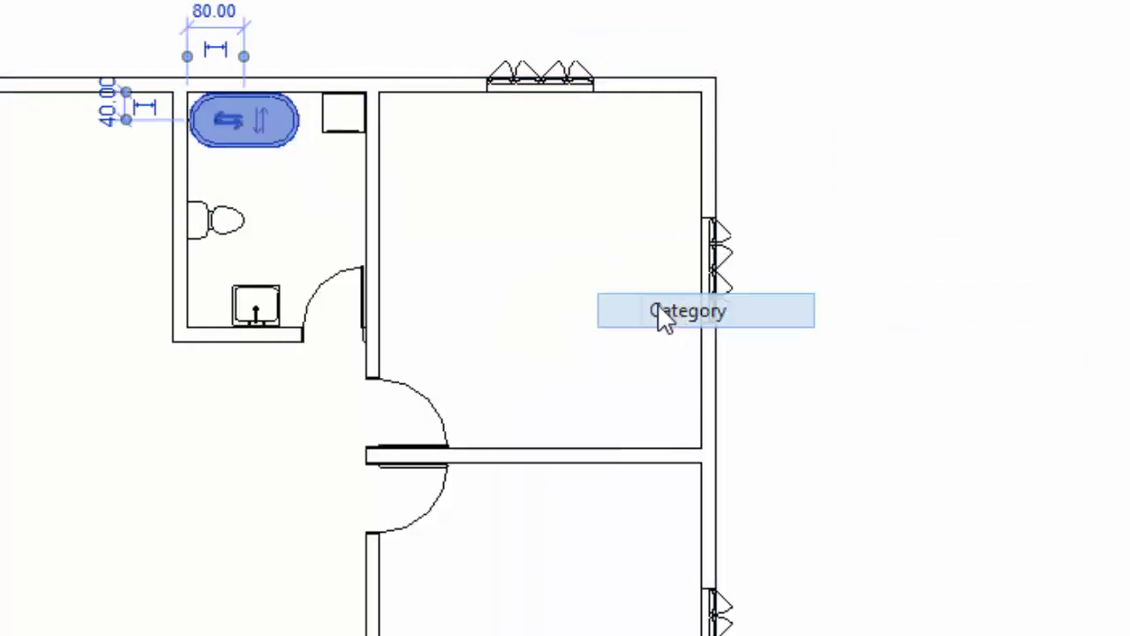
right_click(338, 132)
click(777, 316)
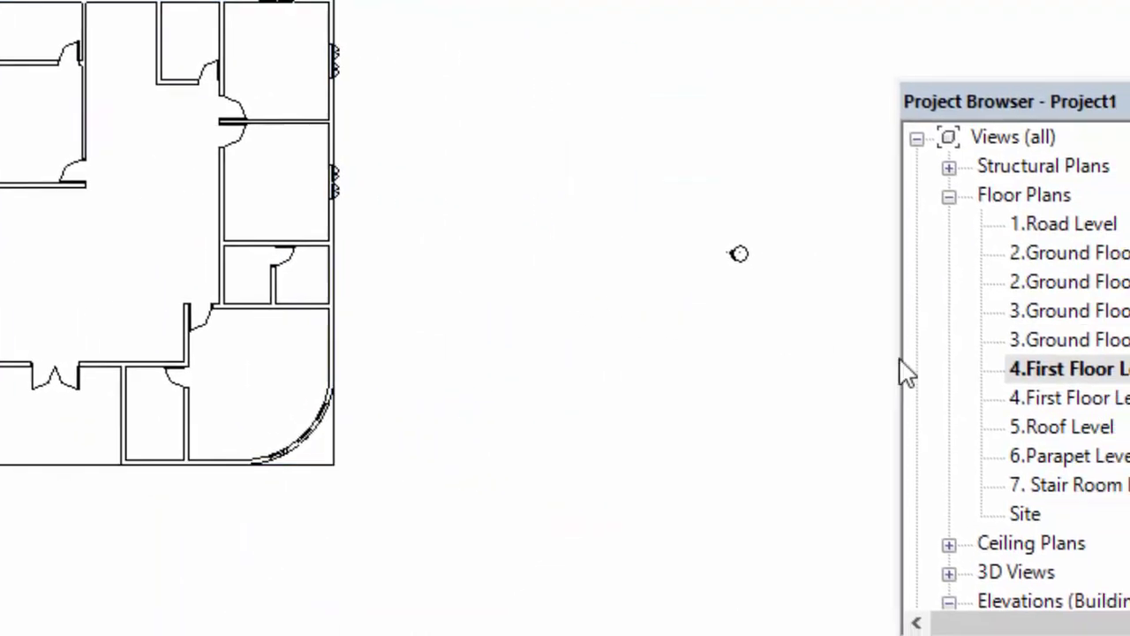
Open 4.First Floor Level Furniture, inspect the fully furnished plan, and select the lower-right bedroom's bed.
double_click(907, 362)
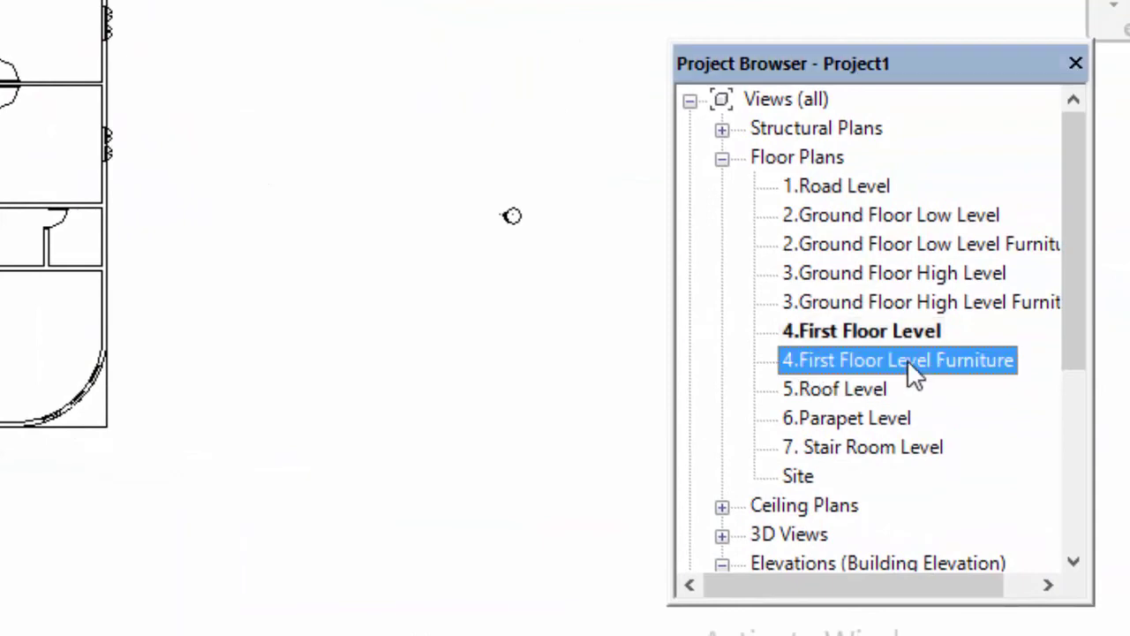
scroll(664, 316, up, 4)
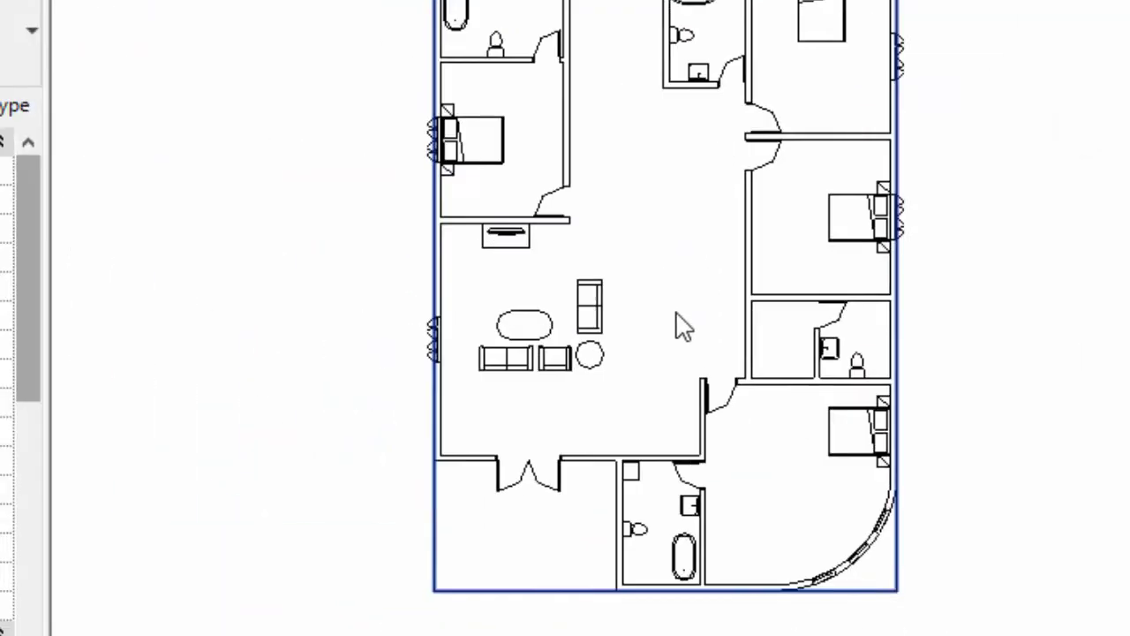
scroll(680, 300, up, 1)
scroll(671, 256, down, 2)
middle_drag(654, 205, 608, 287)
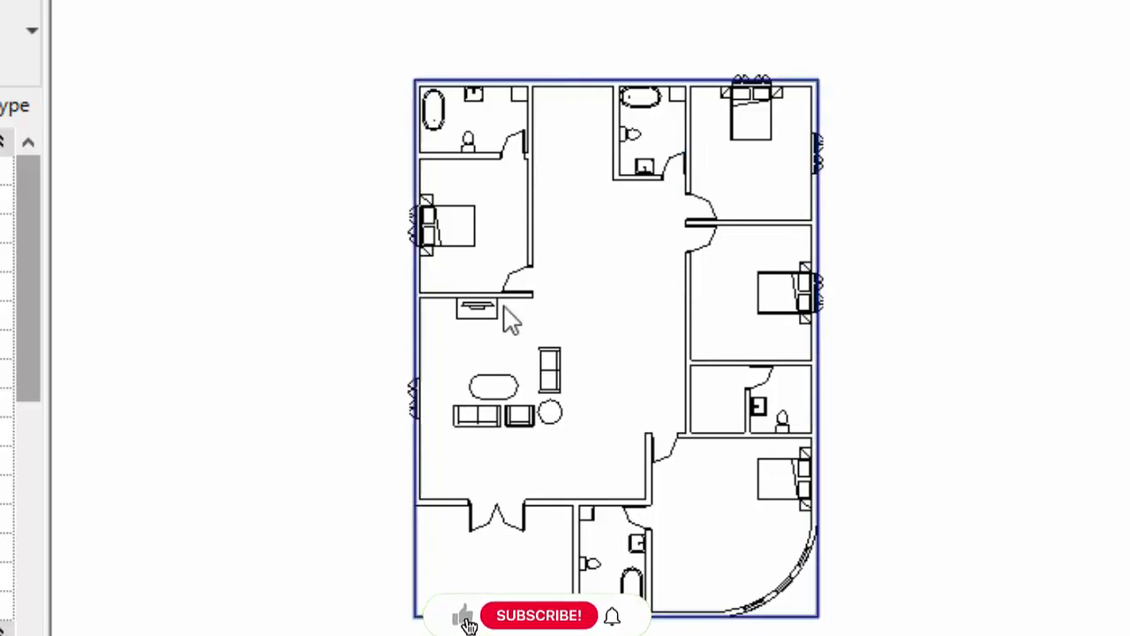
scroll(658, 420, up, 2)
scroll(649, 424, up, 2)
scroll(651, 434, down, 3)
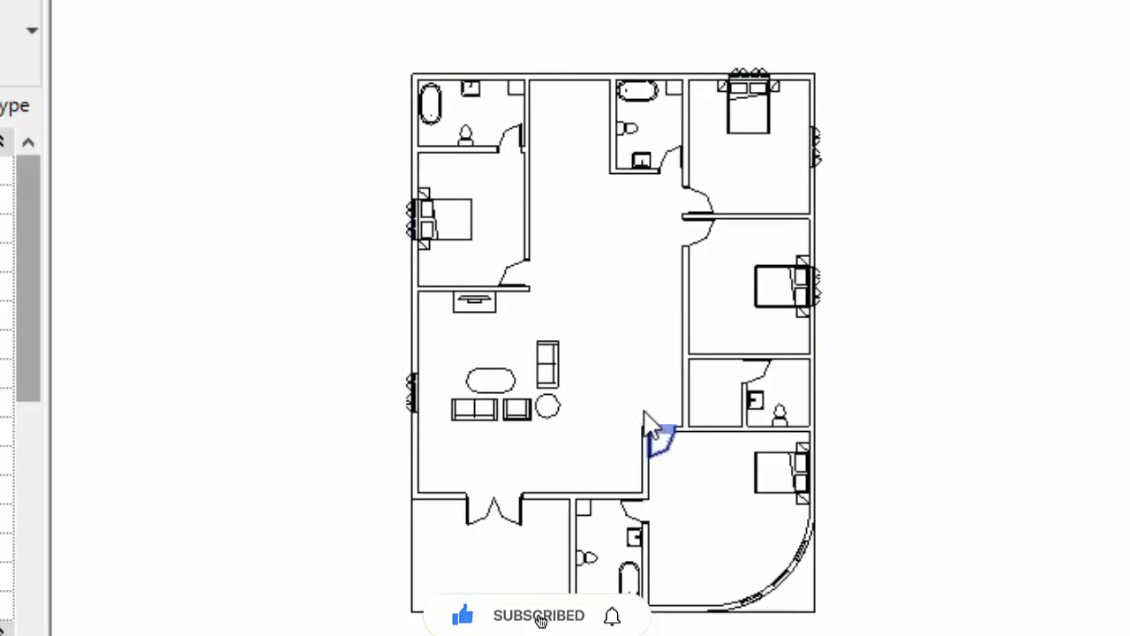
middle_drag(686, 441, 726, 442)
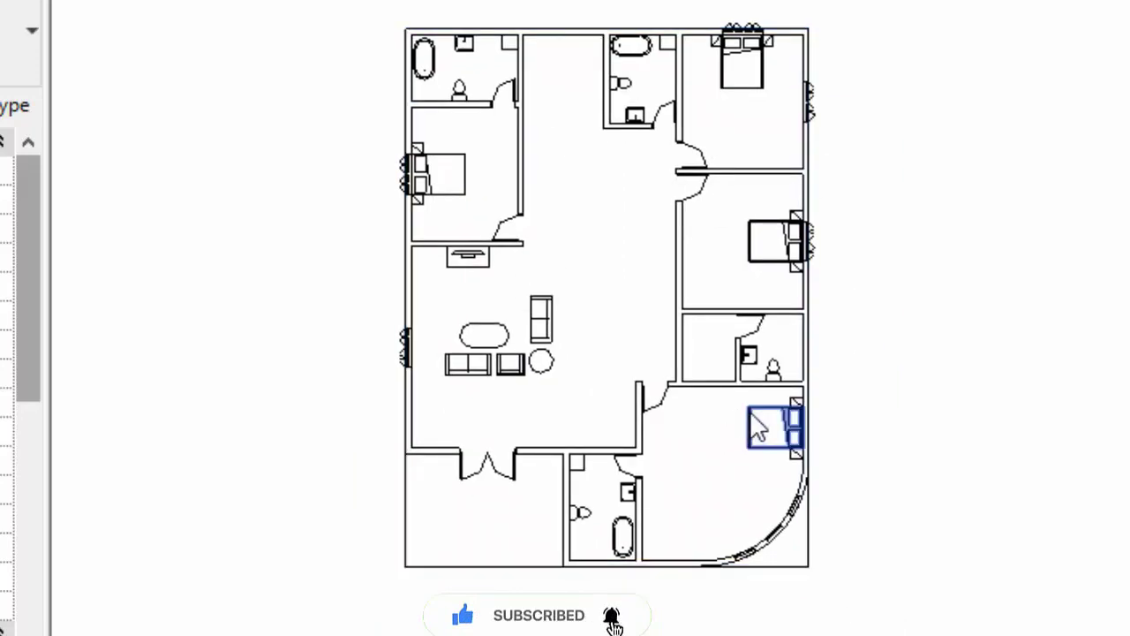
click(757, 427)
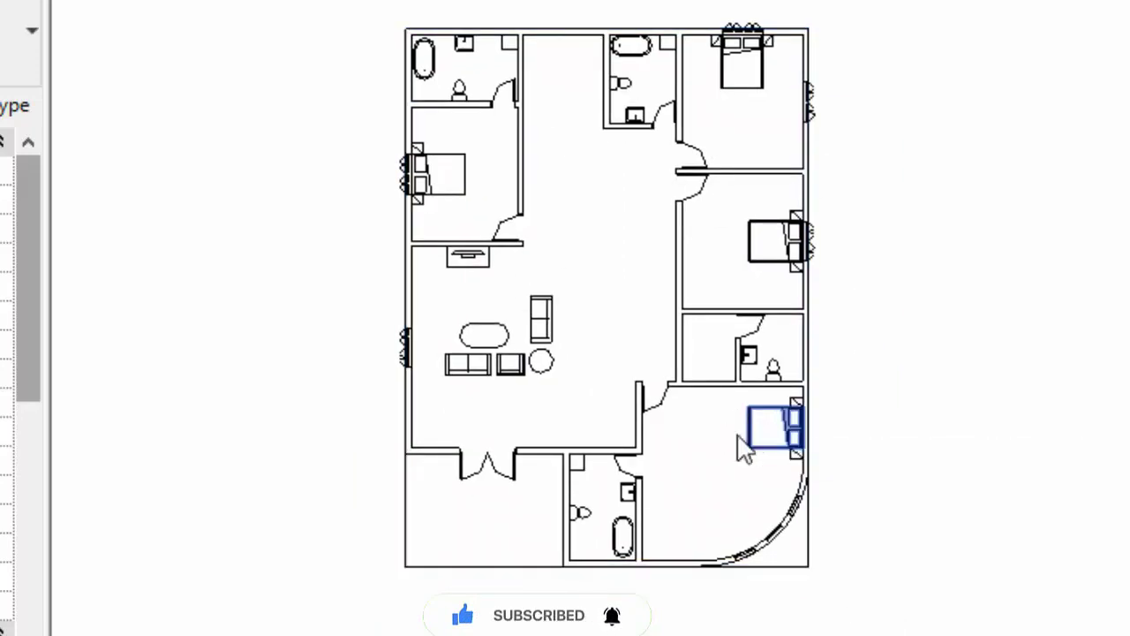